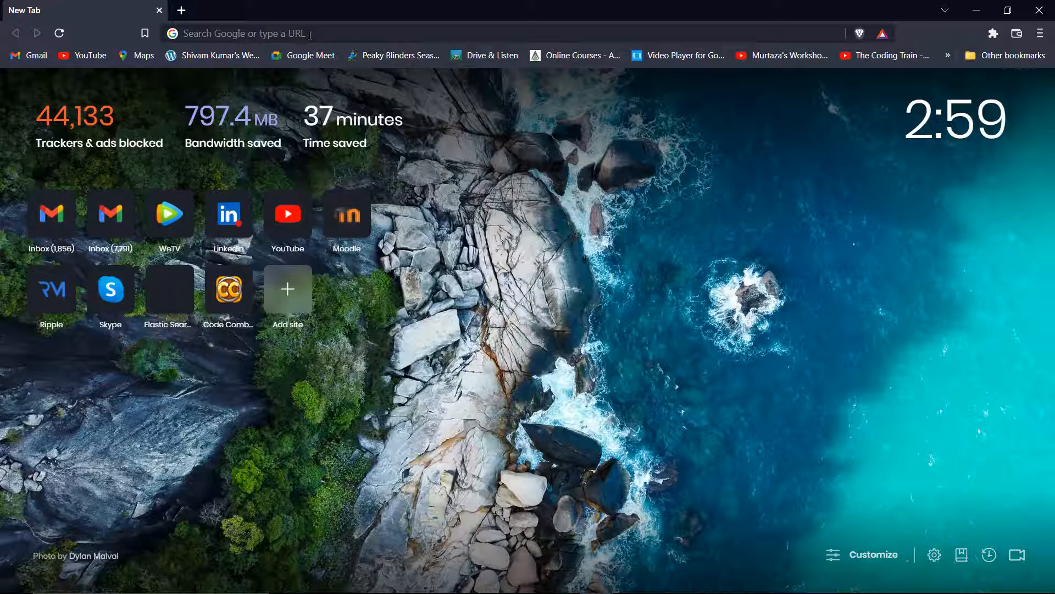
Search Google for 'google Data Studio' and open the Google Data Studio Overview result
{"action": "left_click", "coordinate": [310, 35]}
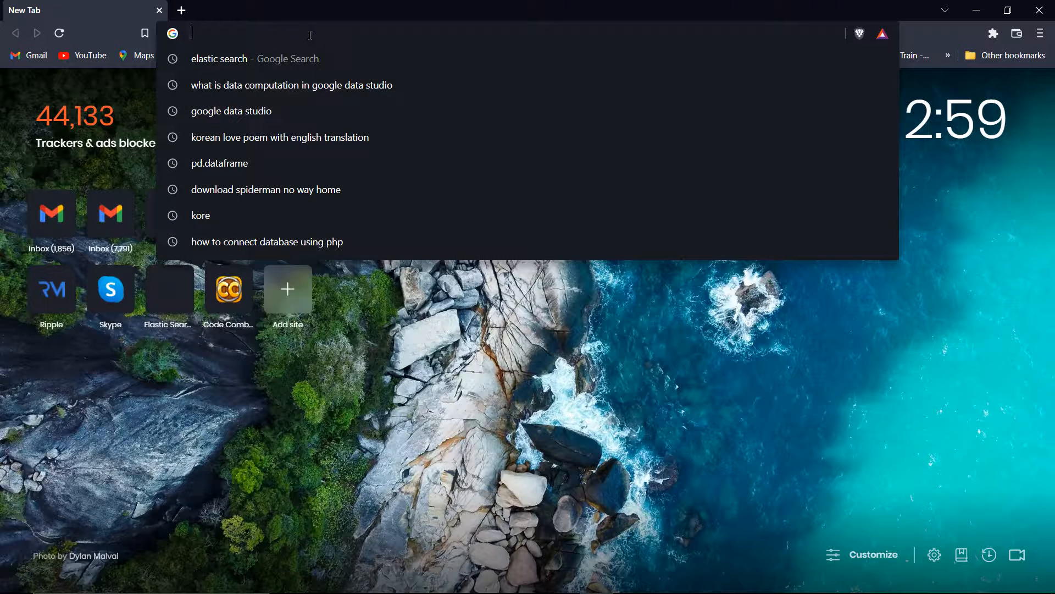
{"action": "type", "text": "daa"}
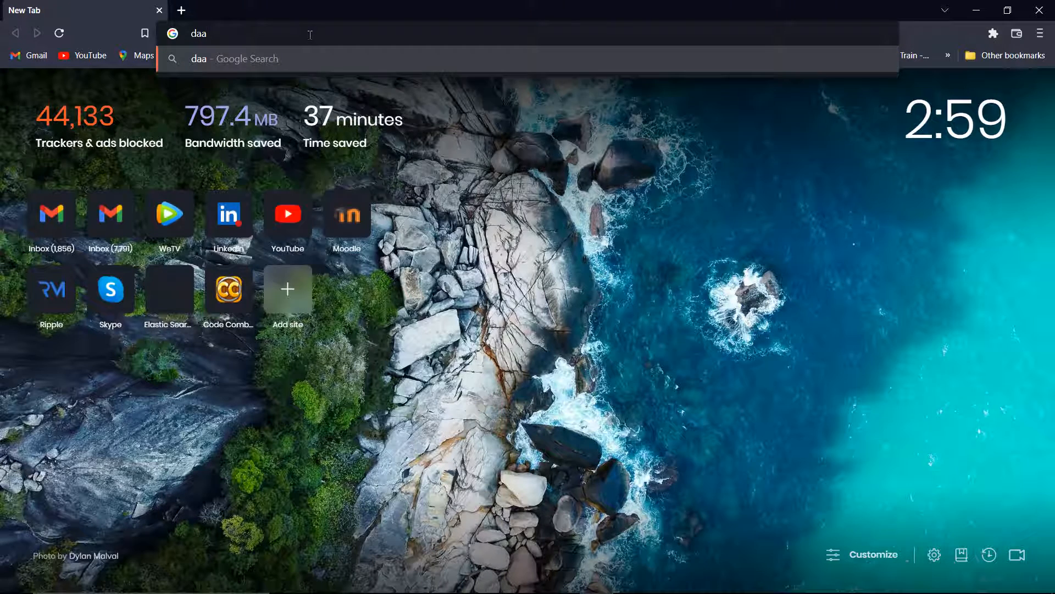
{"action": "key", "text": "BackSpace"}
{"action": "type", "text": "ta"}
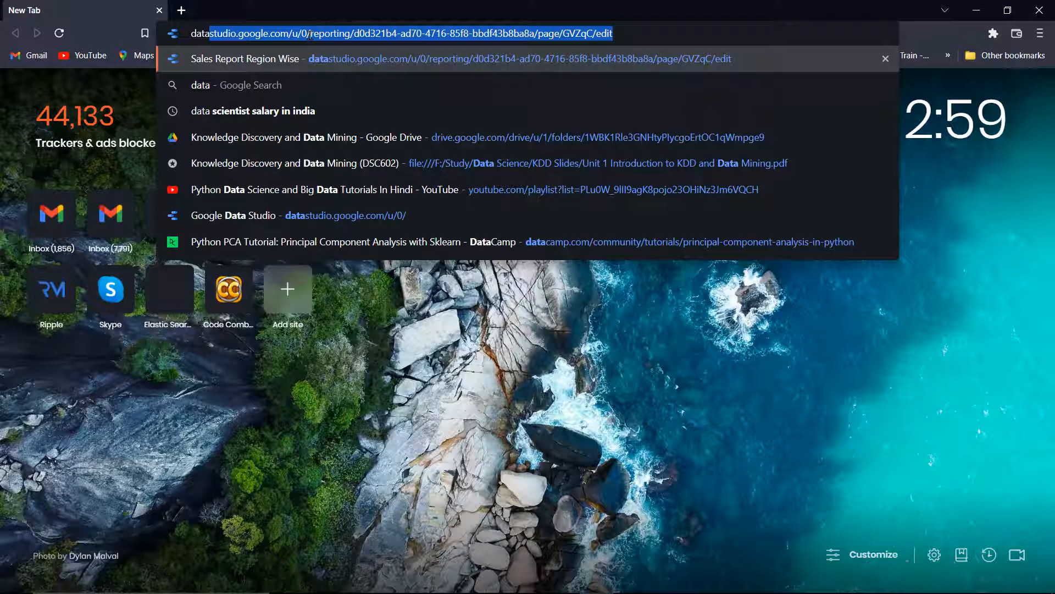
{"action": "key", "text": "BackSpace"}
{"action": "type", "text": "goo"}
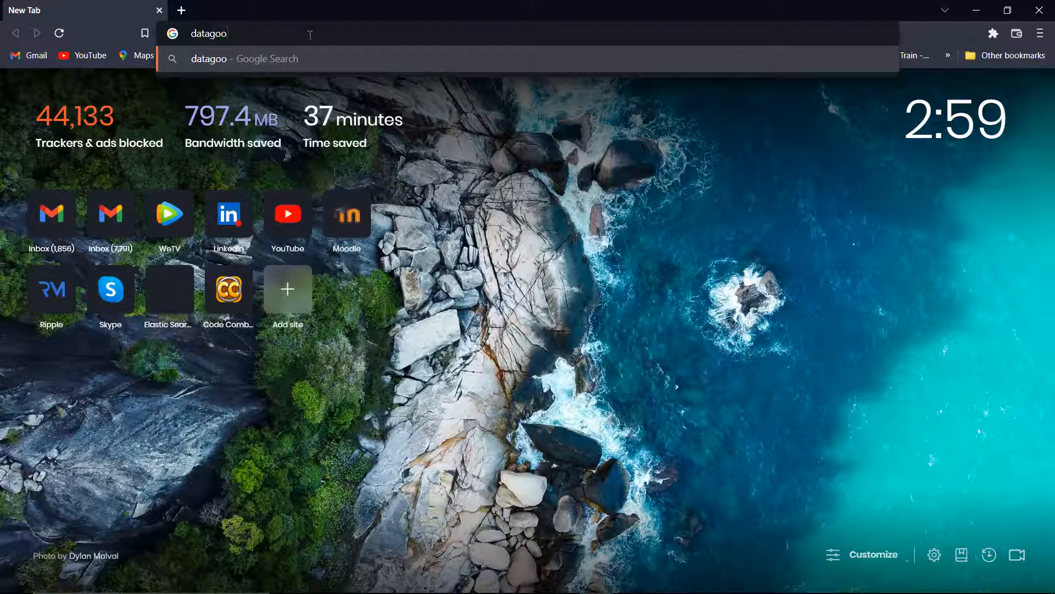
{"action": "key", "text": "ctrl+BackSpace"}
{"action": "type", "text": "google D"}
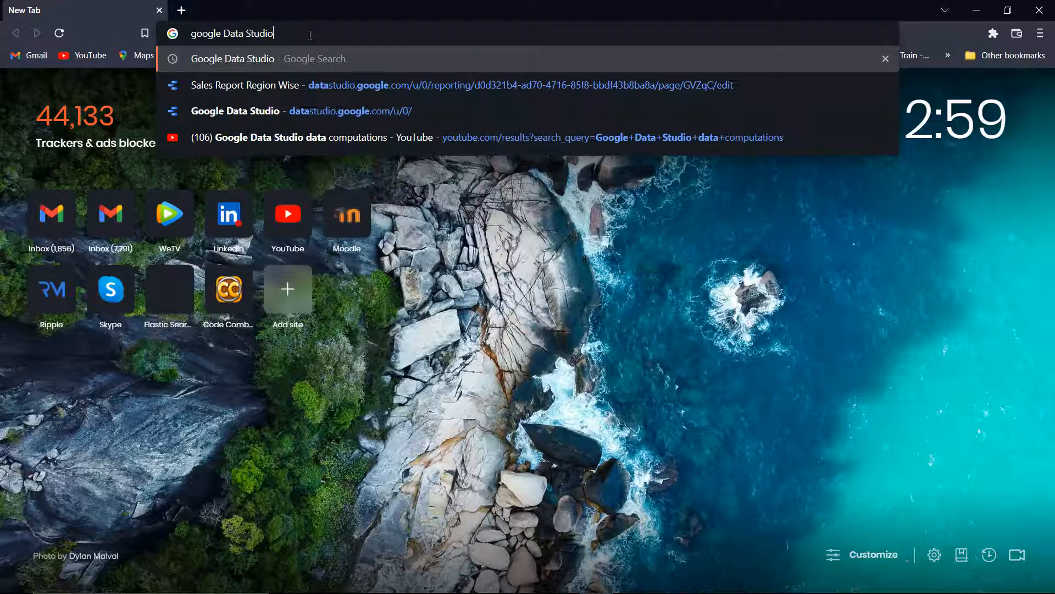
{"action": "key", "text": "Return"}
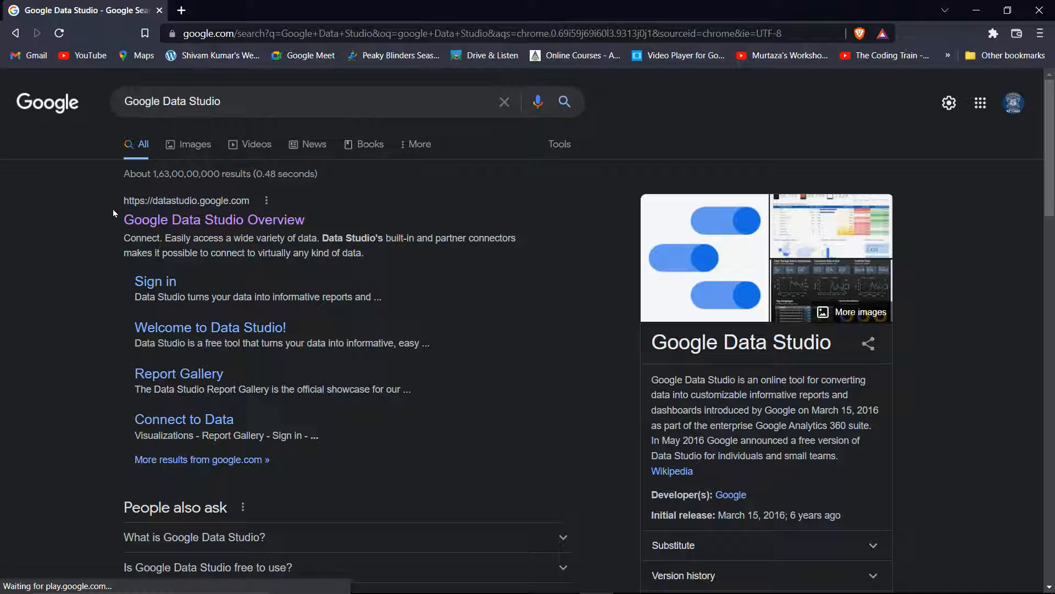
{"action": "left_click", "coordinate": [205, 223]}
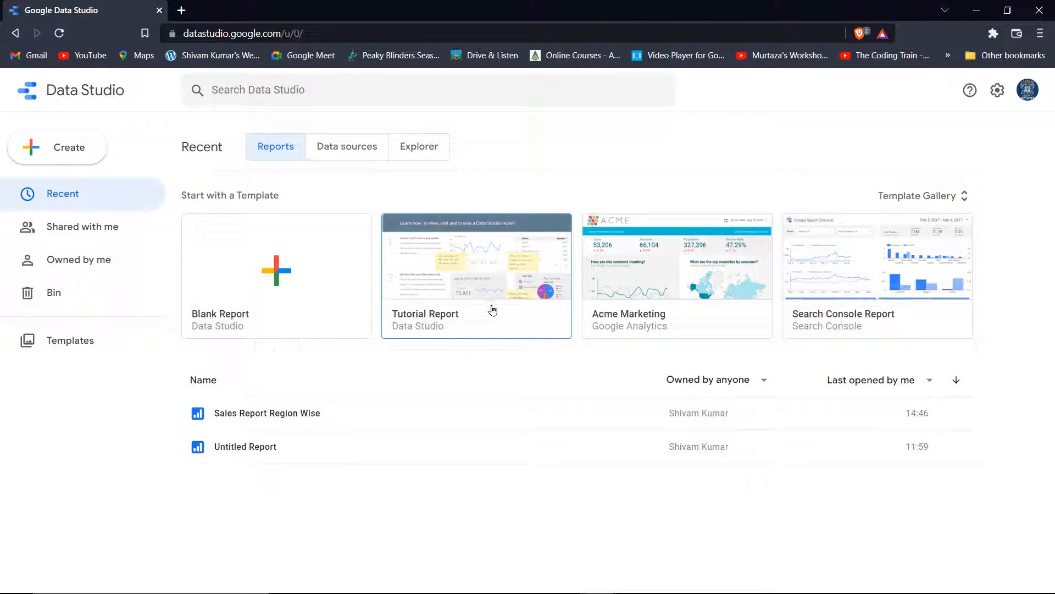
Browse the template gallery and Create menu, then return to the Recent reports page
{"action": "left_click", "coordinate": [959, 204]}
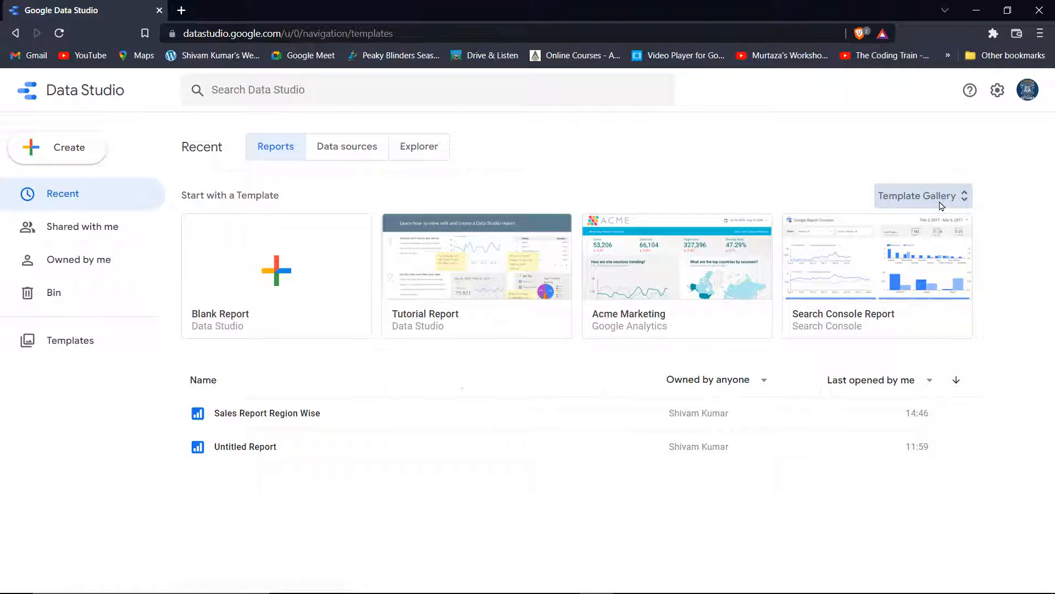
{"action": "scroll", "coordinate": [476, 321], "scroll_direction": "down", "scroll_amount": 6}
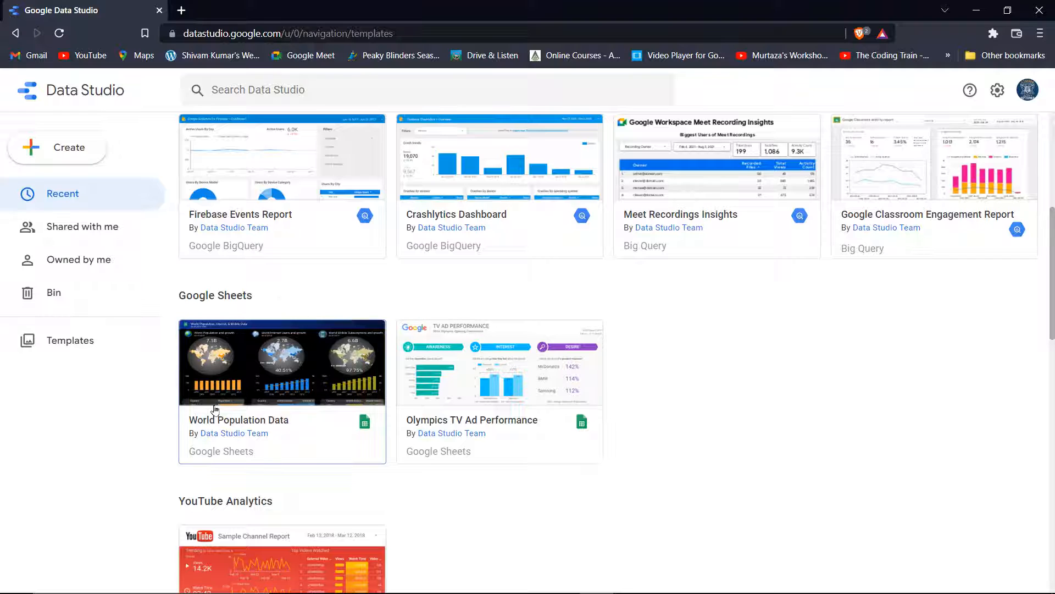
{"action": "scroll", "coordinate": [622, 427], "scroll_direction": "down", "scroll_amount": 3}
{"action": "scroll", "coordinate": [321, 429], "scroll_direction": "up", "scroll_amount": 10}
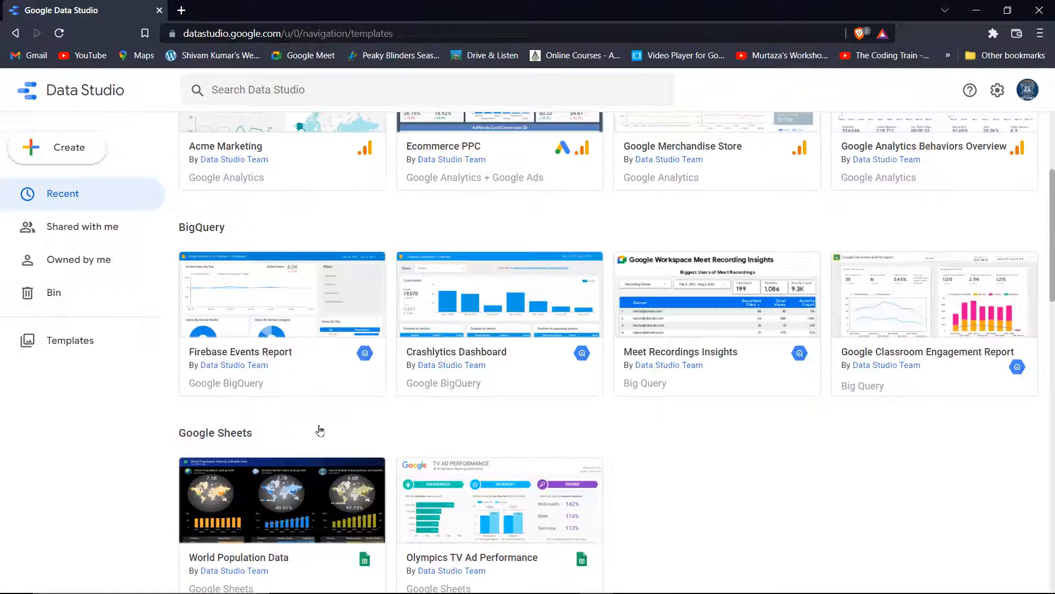
{"action": "left_click", "coordinate": [50, 149]}
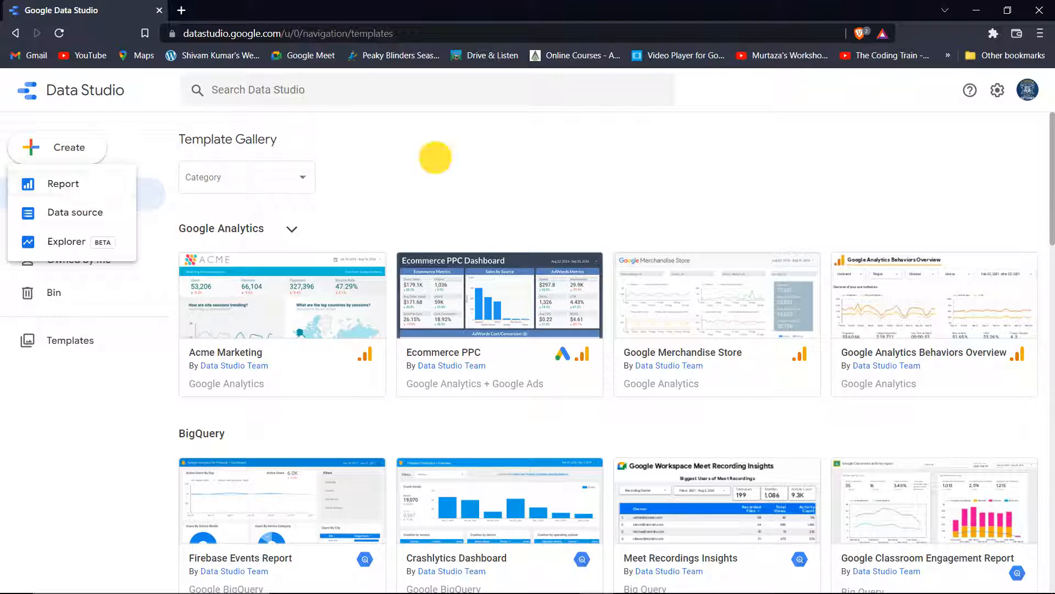
{"action": "left_click", "coordinate": [436, 158]}
{"action": "left_click", "coordinate": [15, 33]}
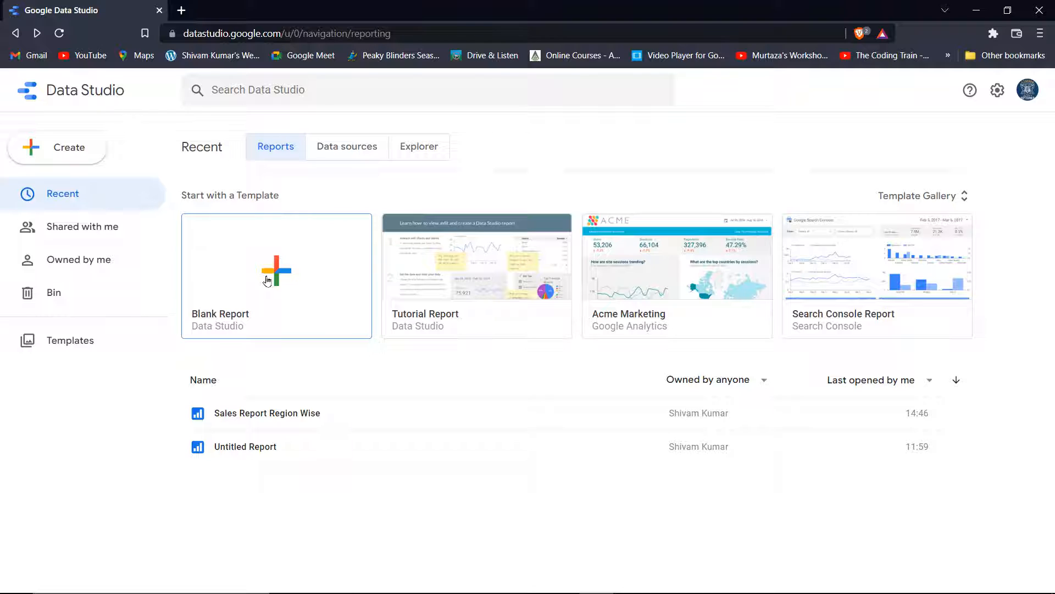
Create a Blank Report and choose the File Upload connector as its data source
{"action": "left_click", "coordinate": [267, 281]}
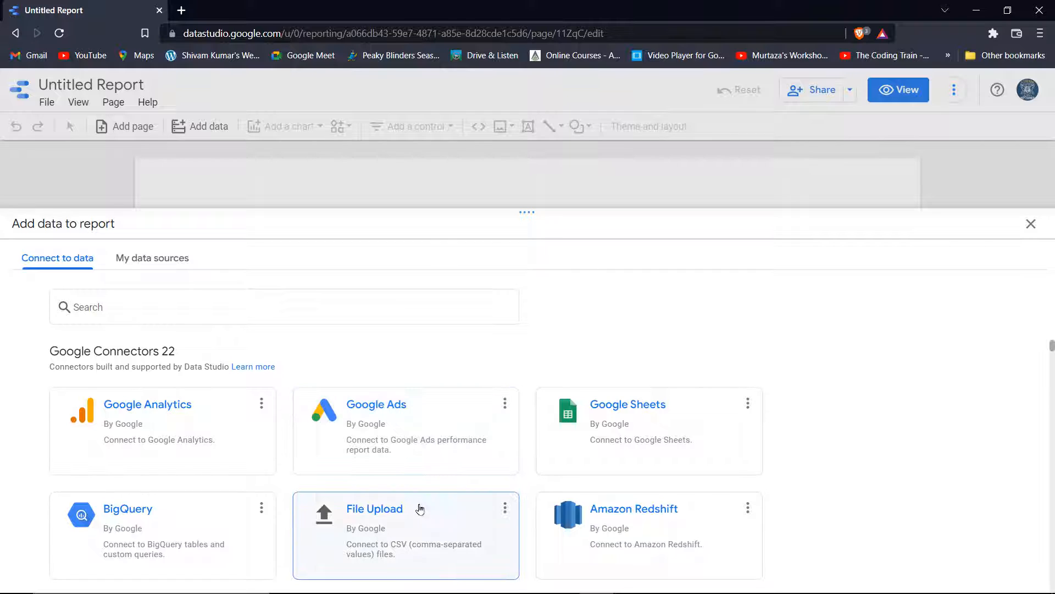
{"action": "left_click", "coordinate": [409, 521]}
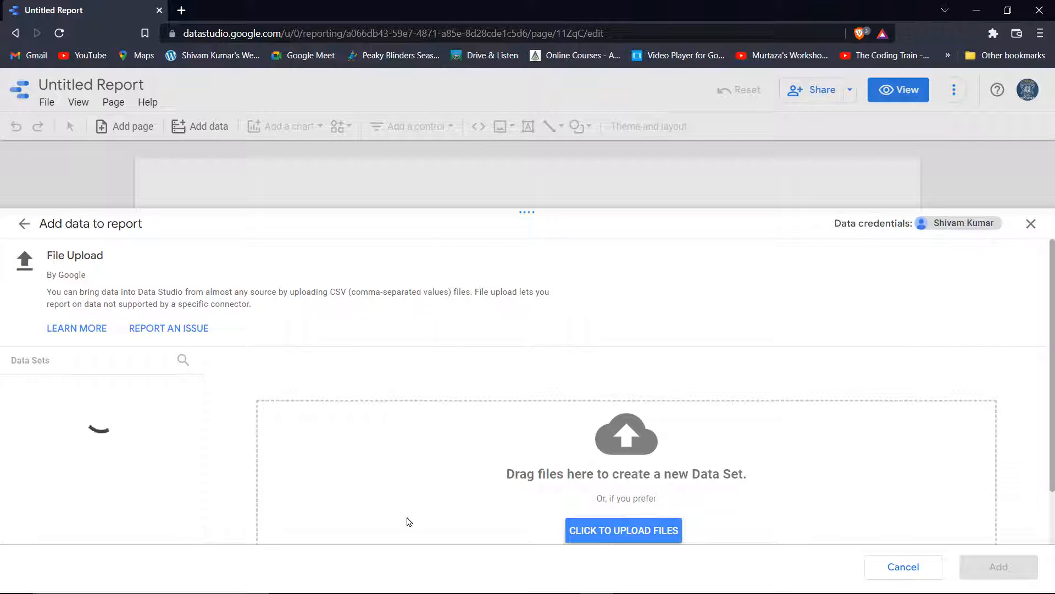
Upload the Sales Order CSV chosen from Quick access recent files
{"action": "left_click", "coordinate": [607, 541]}
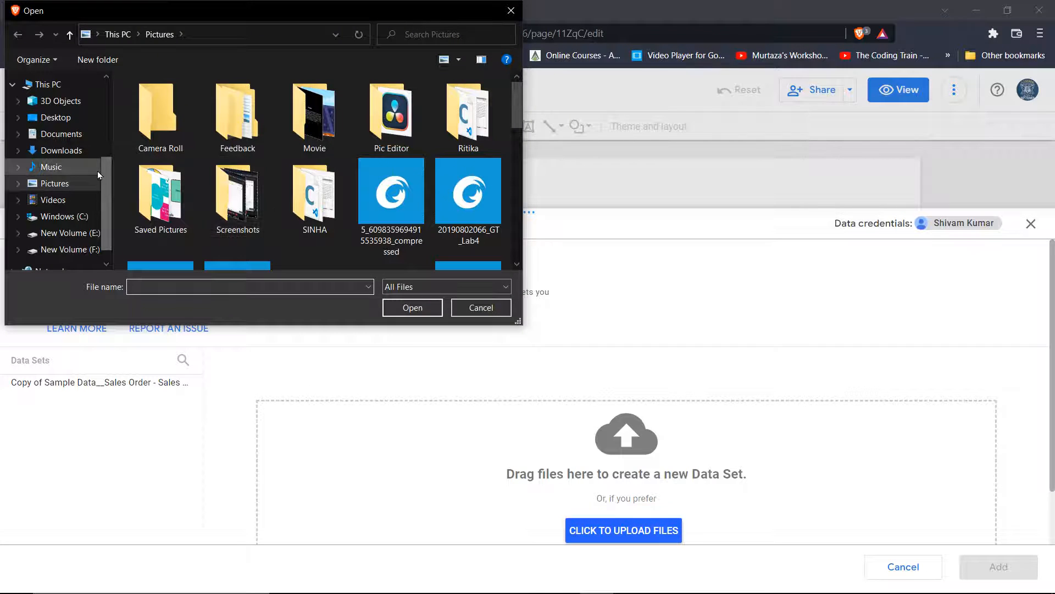
{"action": "scroll", "coordinate": [45, 104], "scroll_direction": "up", "scroll_amount": 2}
{"action": "scroll", "coordinate": [46, 104], "scroll_direction": "up", "scroll_amount": 3}
{"action": "left_click", "coordinate": [70, 91]}
{"action": "scroll", "coordinate": [239, 206], "scroll_direction": "down", "scroll_amount": 1}
{"action": "scroll", "coordinate": [219, 239], "scroll_direction": "down", "scroll_amount": 1}
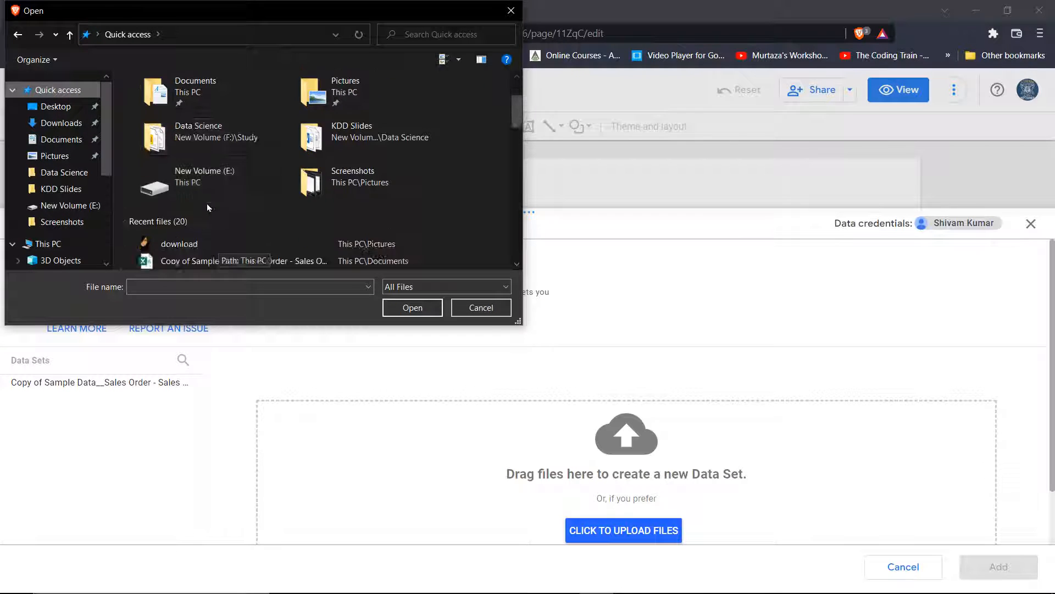
{"action": "scroll", "coordinate": [215, 198], "scroll_direction": "down", "scroll_amount": 2}
{"action": "left_click", "coordinate": [233, 107]}
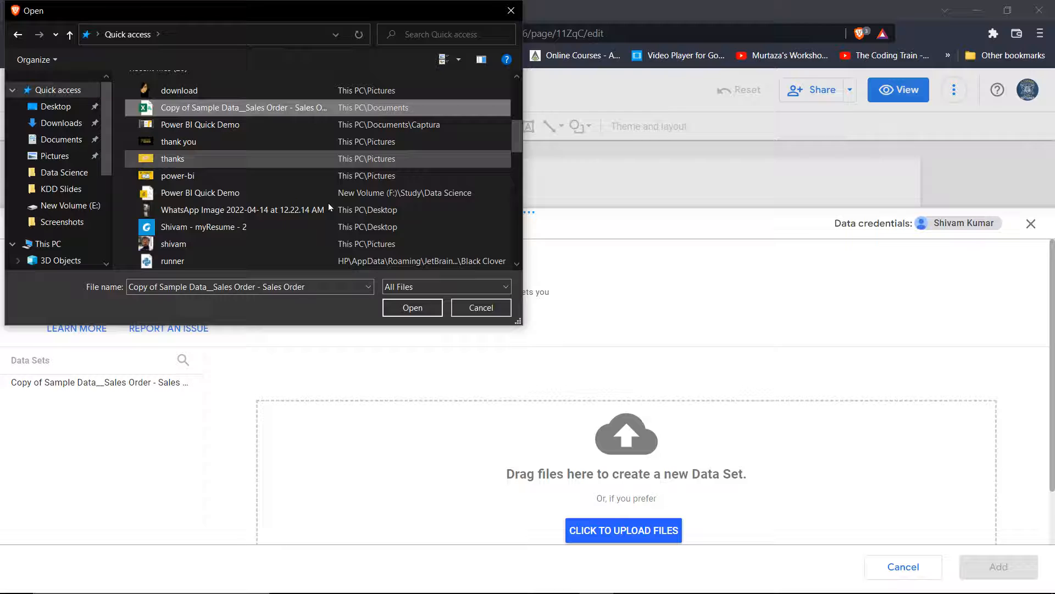
{"action": "left_click", "coordinate": [404, 309]}
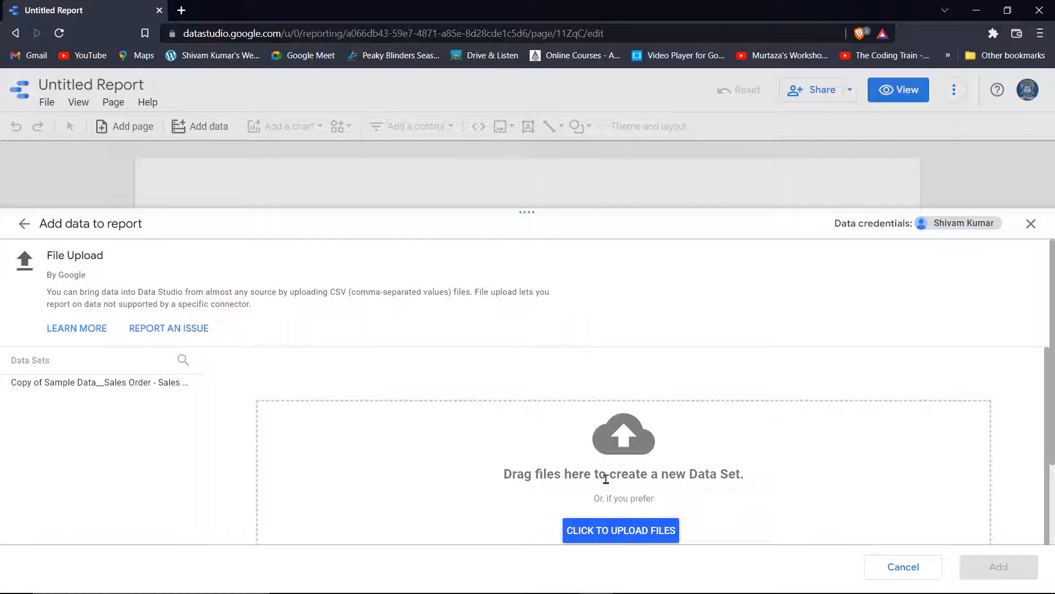
Add the uploaded Sales Order data set to the report
{"action": "scroll", "coordinate": [600, 479], "scroll_direction": "down", "scroll_amount": 2}
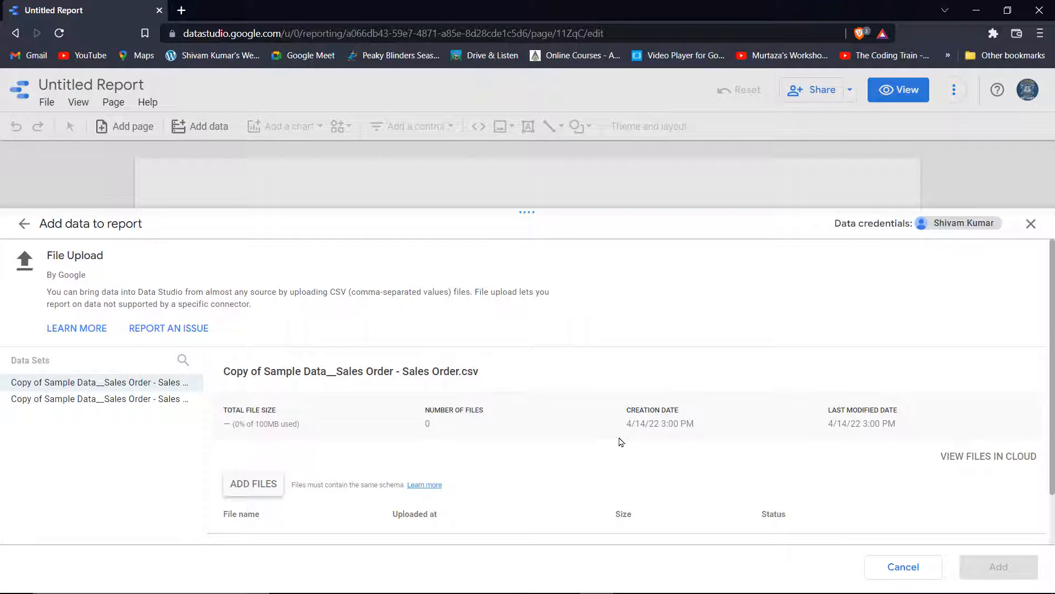
{"action": "scroll", "coordinate": [521, 435], "scroll_direction": "down", "scroll_amount": 1}
{"action": "scroll", "coordinate": [521, 434], "scroll_direction": "down", "scroll_amount": 1}
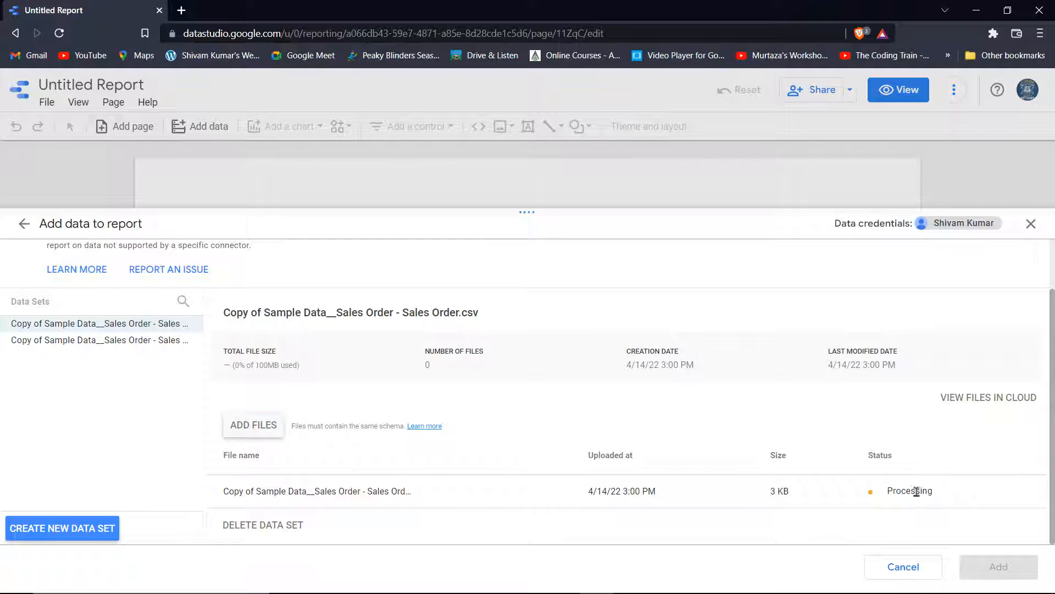
{"action": "left_click_drag", "start_coordinate": [886, 495], "coordinate": [946, 496]}
{"action": "left_click", "coordinate": [933, 422]}
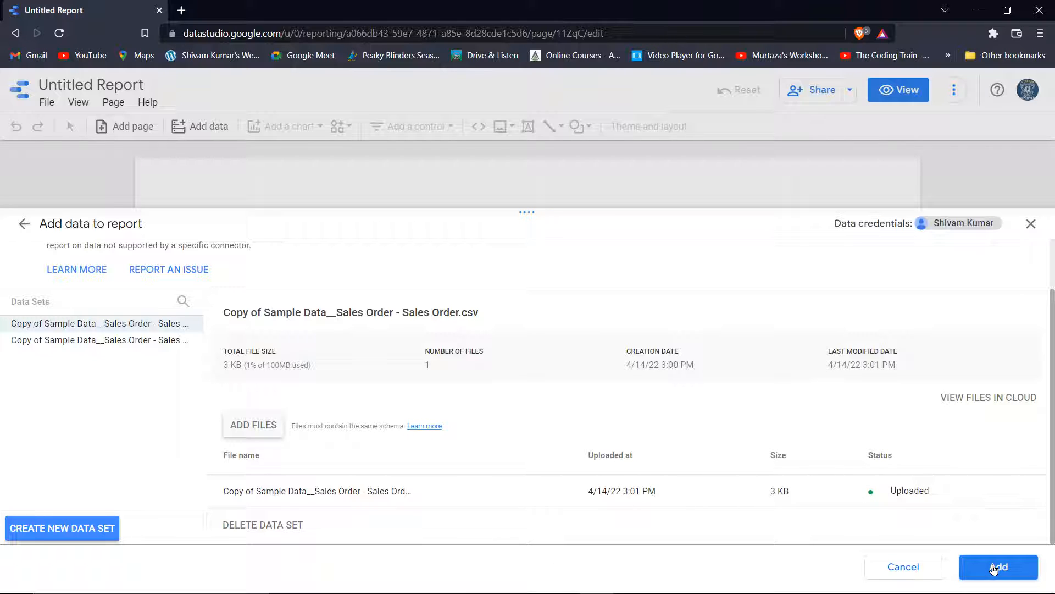
{"action": "left_click", "coordinate": [994, 569]}
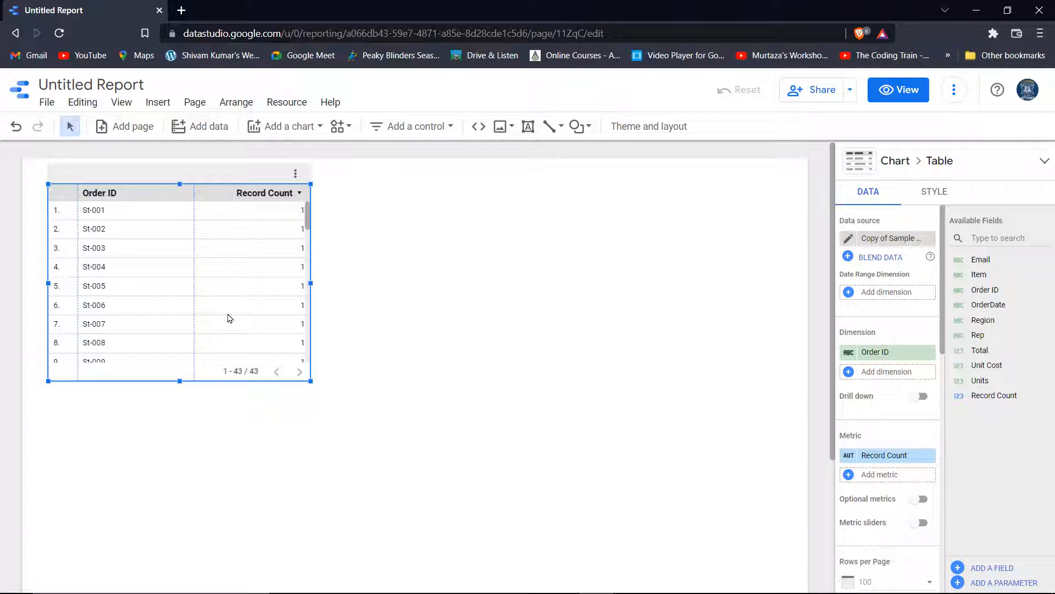
Delete the default Order ID table and retitle the report from Untitled Report to 'Sales Report'
{"action": "key", "text": "Delete"}
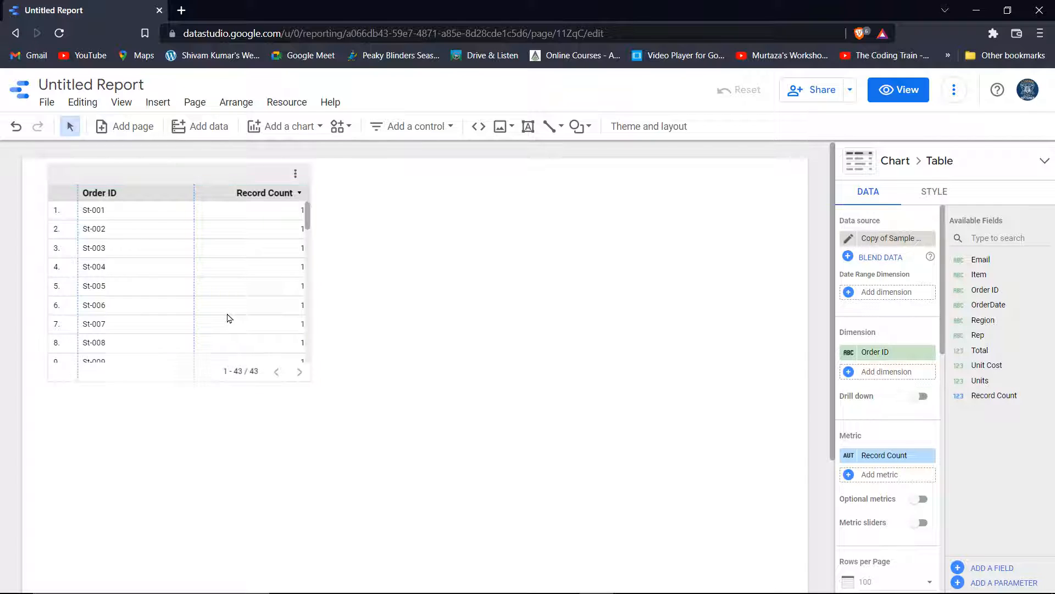
{"action": "left_click", "coordinate": [100, 80]}
{"action": "key", "text": "ctrl+a"}
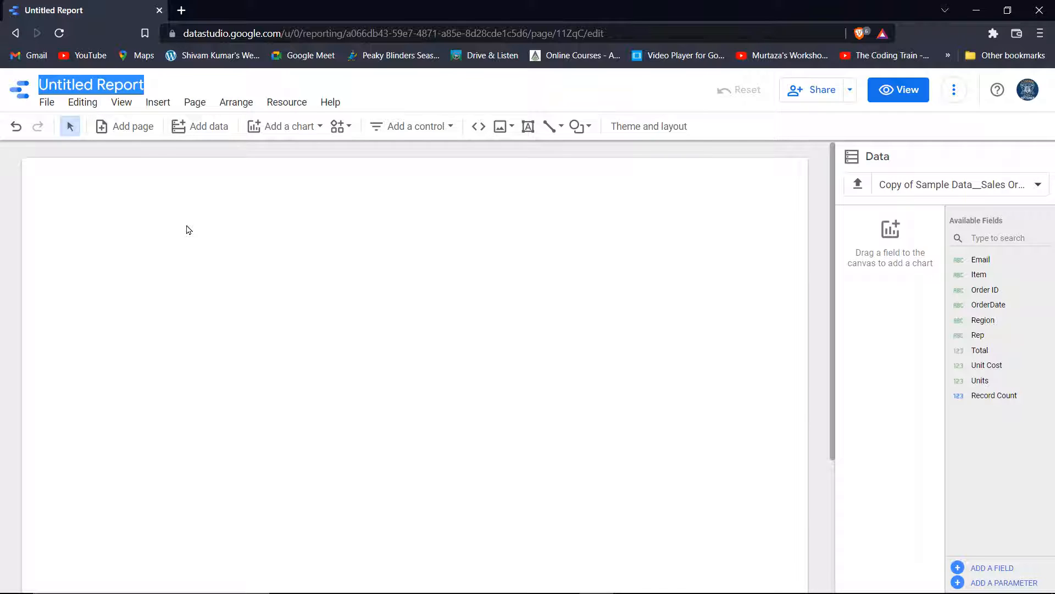
{"action": "key", "text": "BackSpace"}
{"action": "type", "text": "S"}
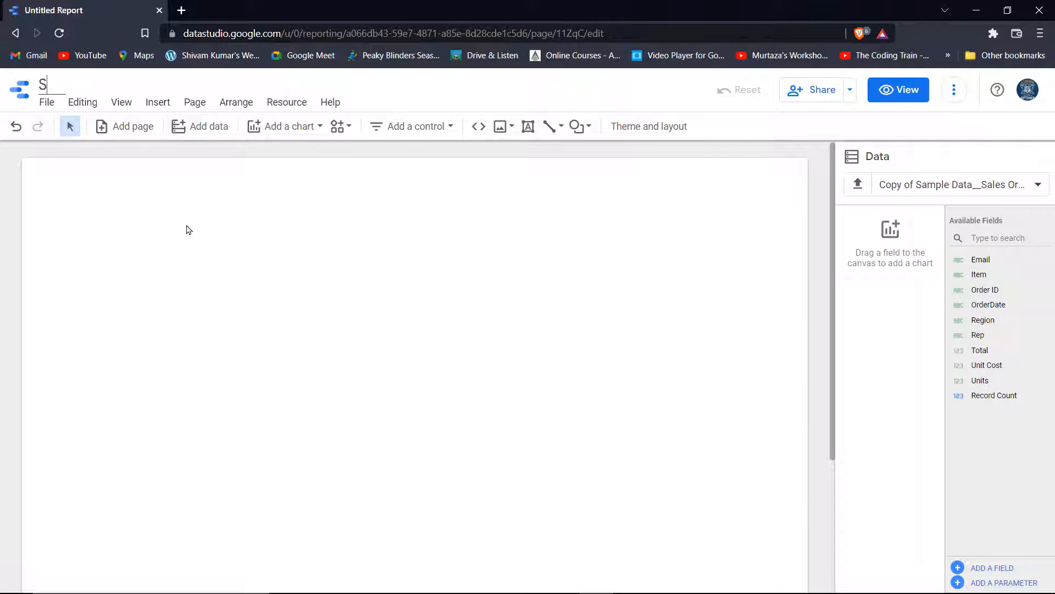
{"action": "type", "text": "ales Reprot"}
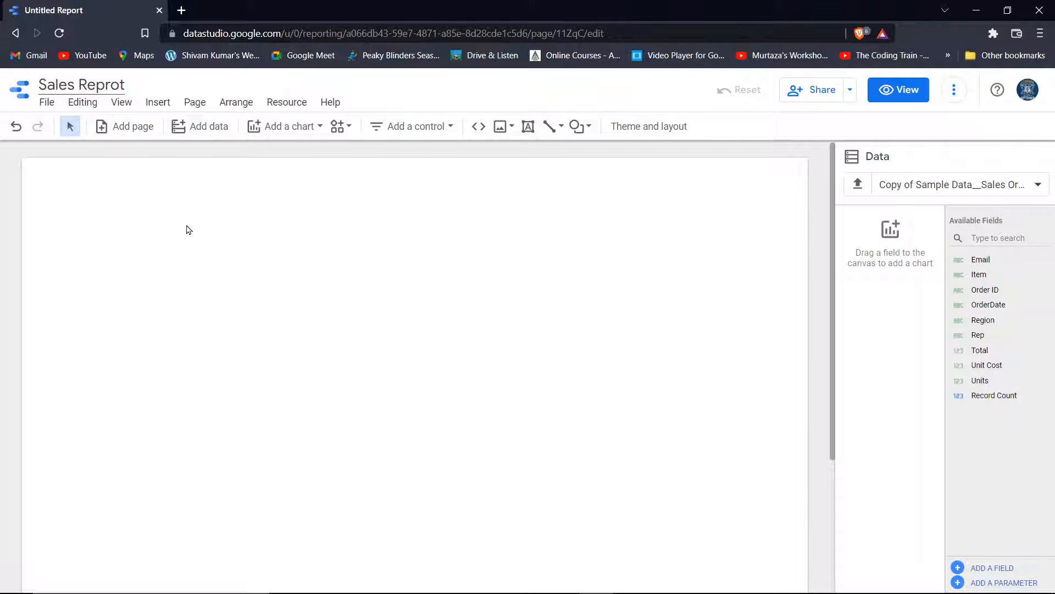
{"action": "key", "text": "BackSpace"}
{"action": "key", "text": "BackSpace"}
{"action": "type", "text": "o"}
{"action": "left_click", "coordinate": [187, 227]}
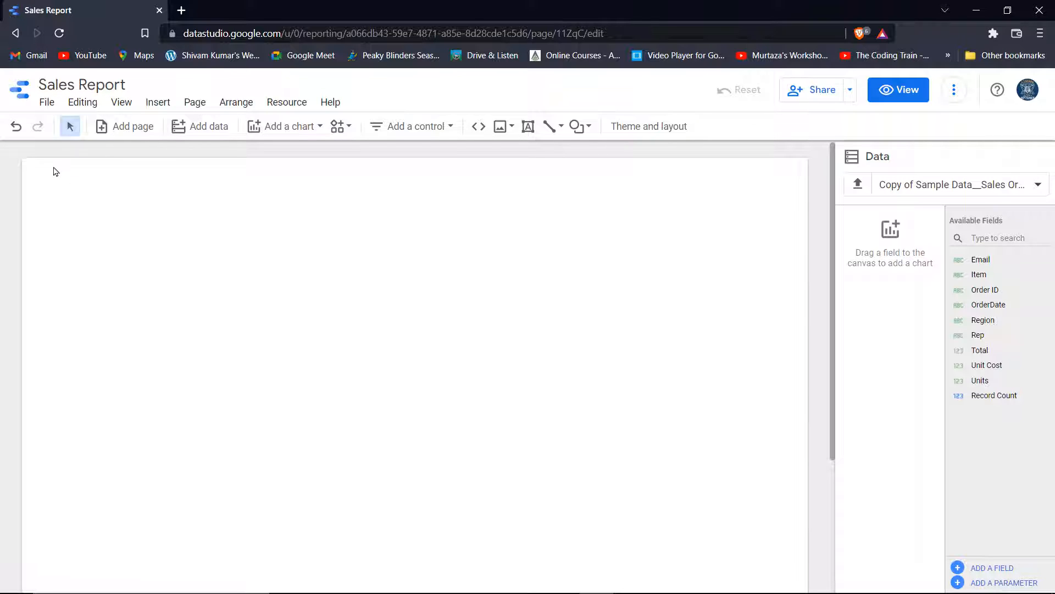
Look through the report's File and Edit menu options
{"action": "left_click", "coordinate": [45, 103]}
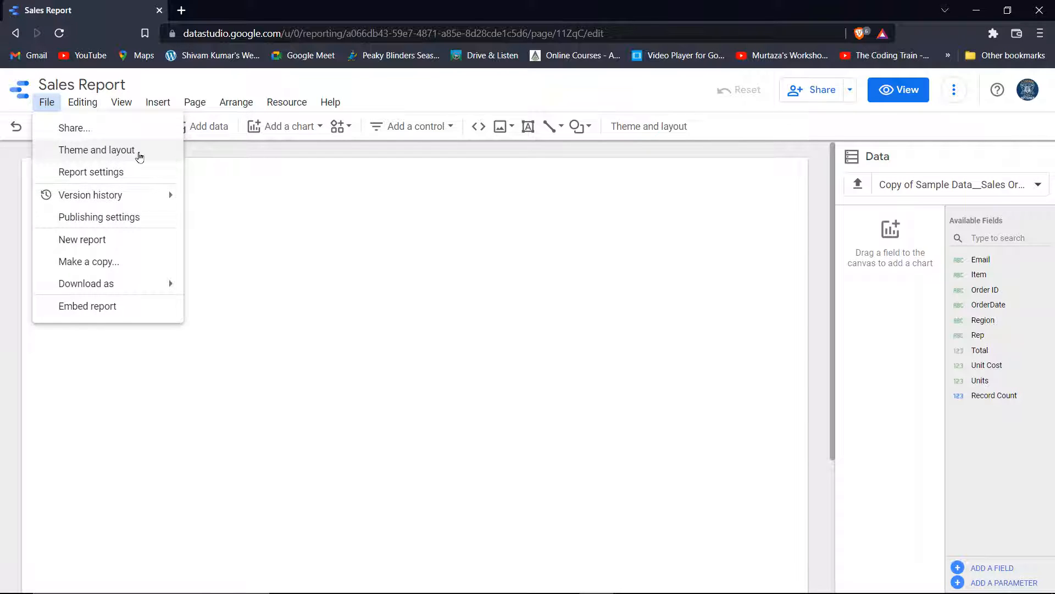
{"action": "mouse_move", "coordinate": [129, 200]}
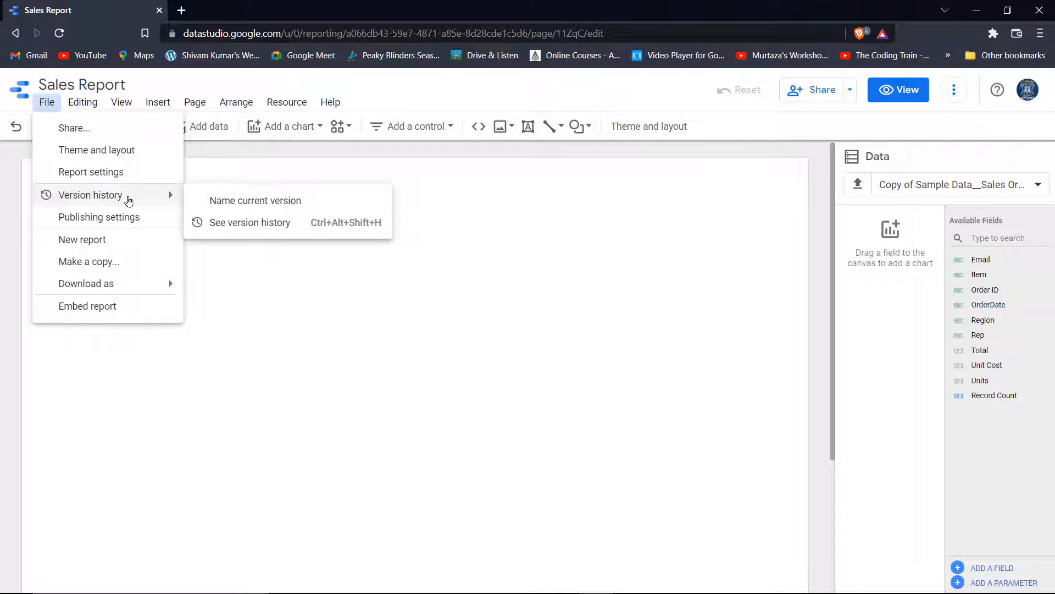
{"action": "mouse_move", "coordinate": [108, 284]}
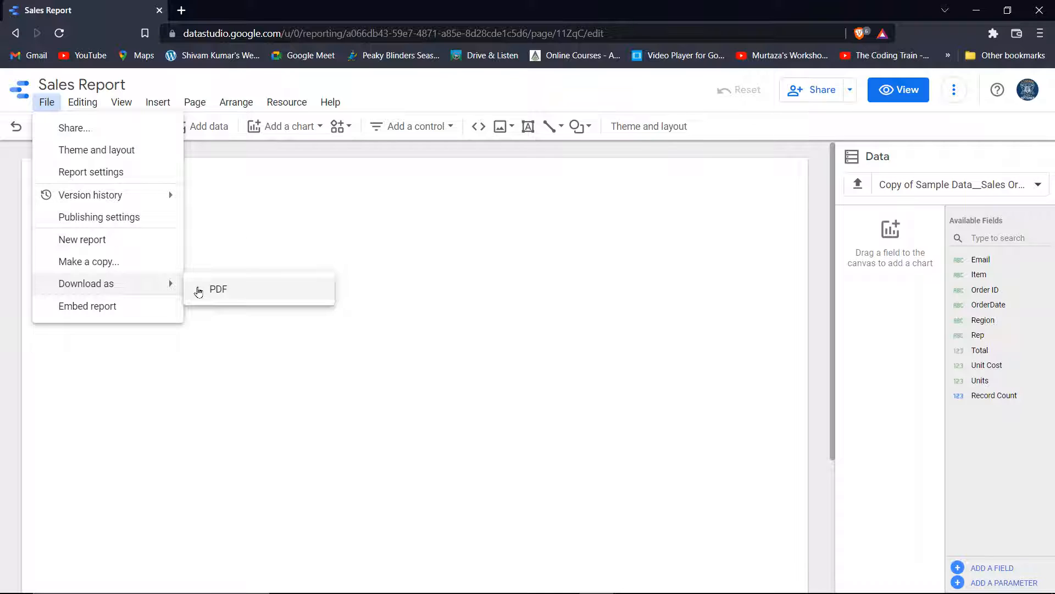
{"action": "left_click", "coordinate": [94, 105]}
{"action": "left_click", "coordinate": [94, 109]}
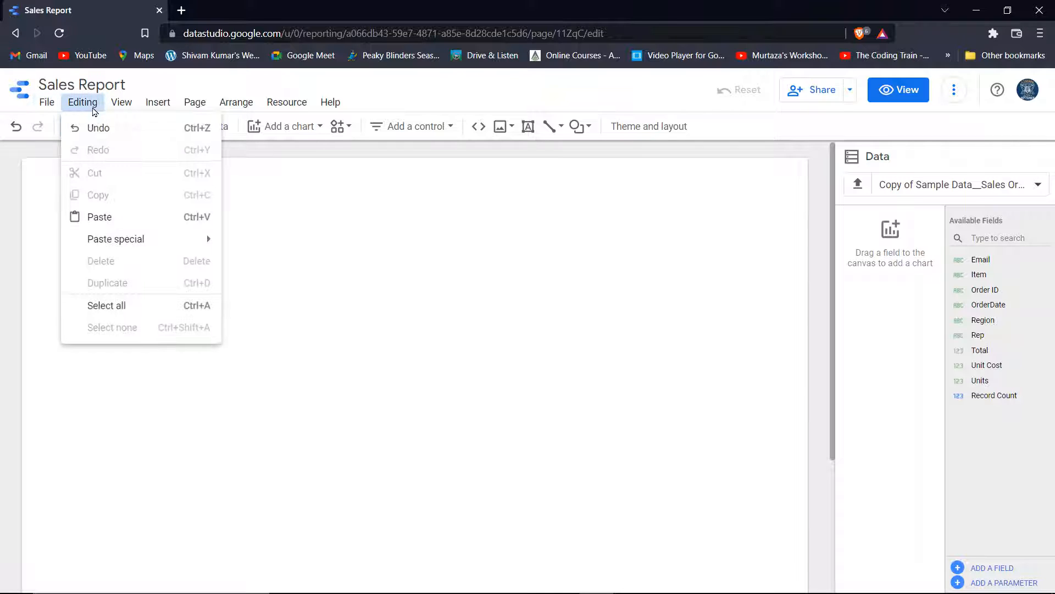
{"action": "left_click", "coordinate": [123, 106]}
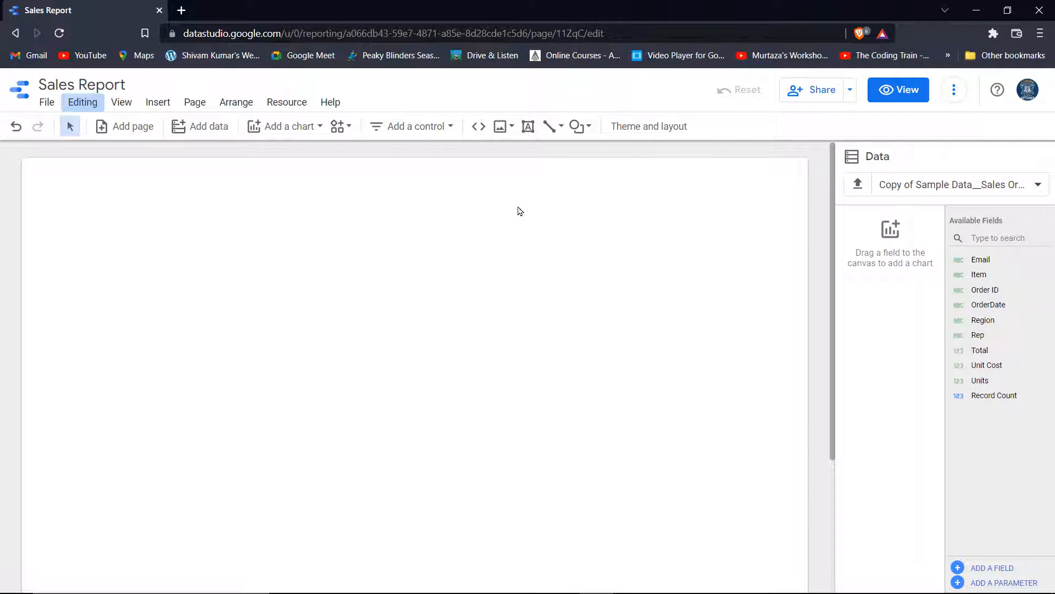
Apply the dark Constellation theme and place a text box at the page top
{"action": "left_click", "coordinate": [641, 132]}
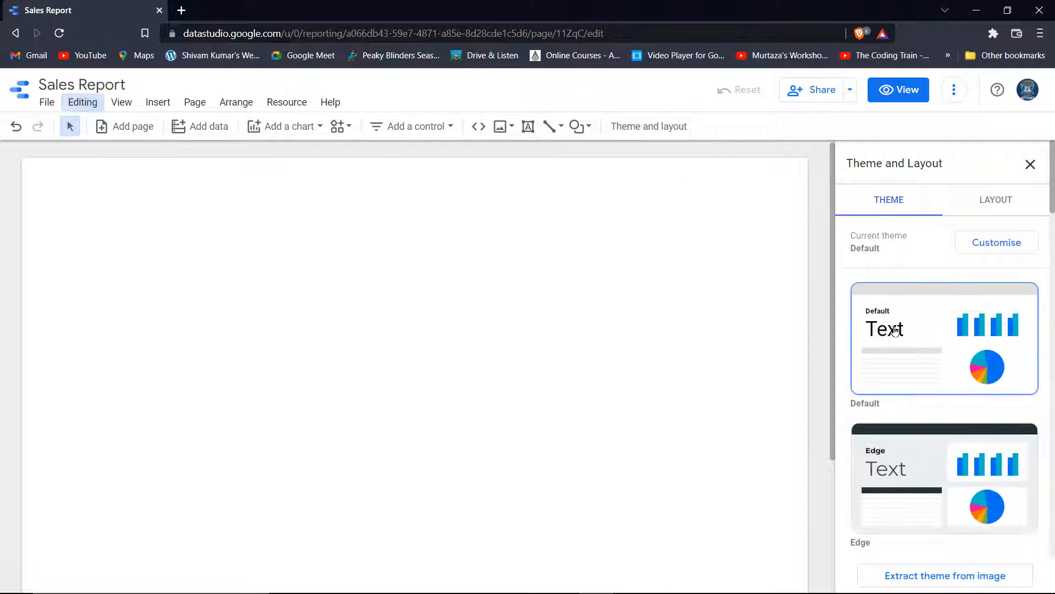
{"action": "scroll", "coordinate": [902, 331], "scroll_direction": "down", "scroll_amount": 6}
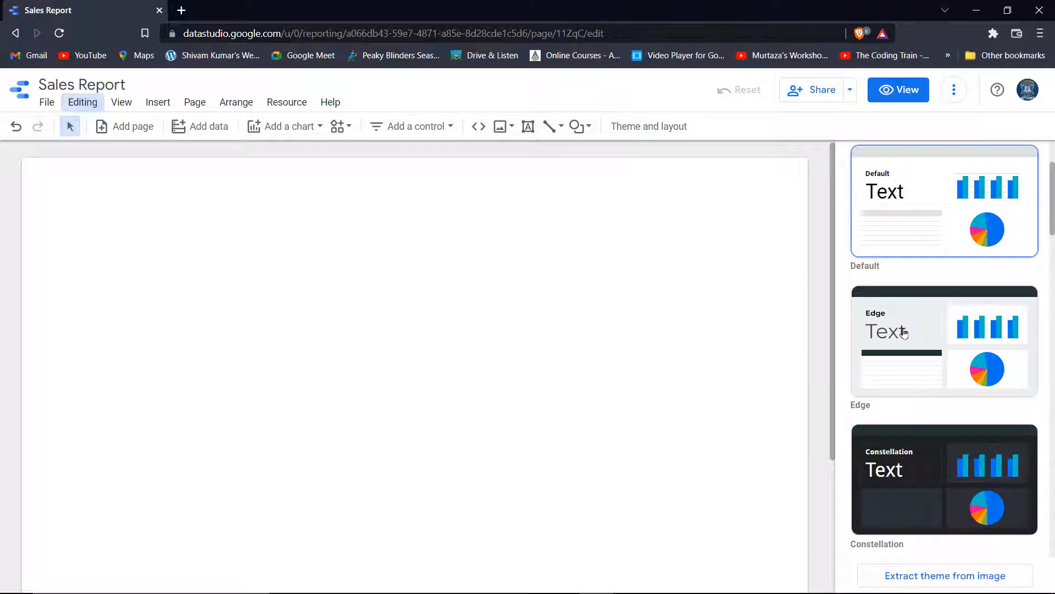
{"action": "scroll", "coordinate": [904, 333], "scroll_direction": "down", "scroll_amount": 19}
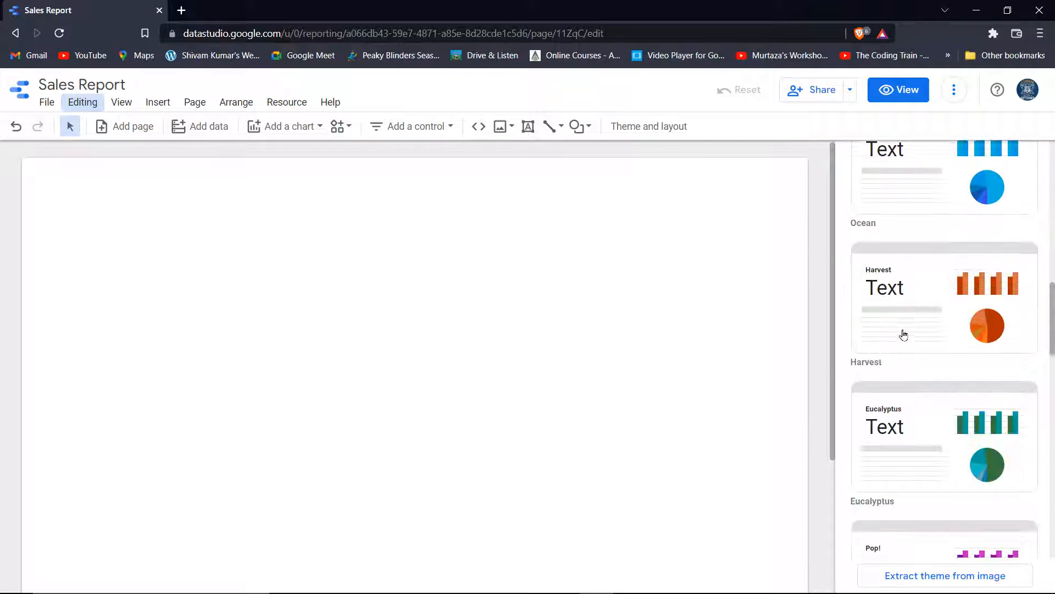
{"action": "scroll", "coordinate": [902, 335], "scroll_direction": "down", "scroll_amount": 12}
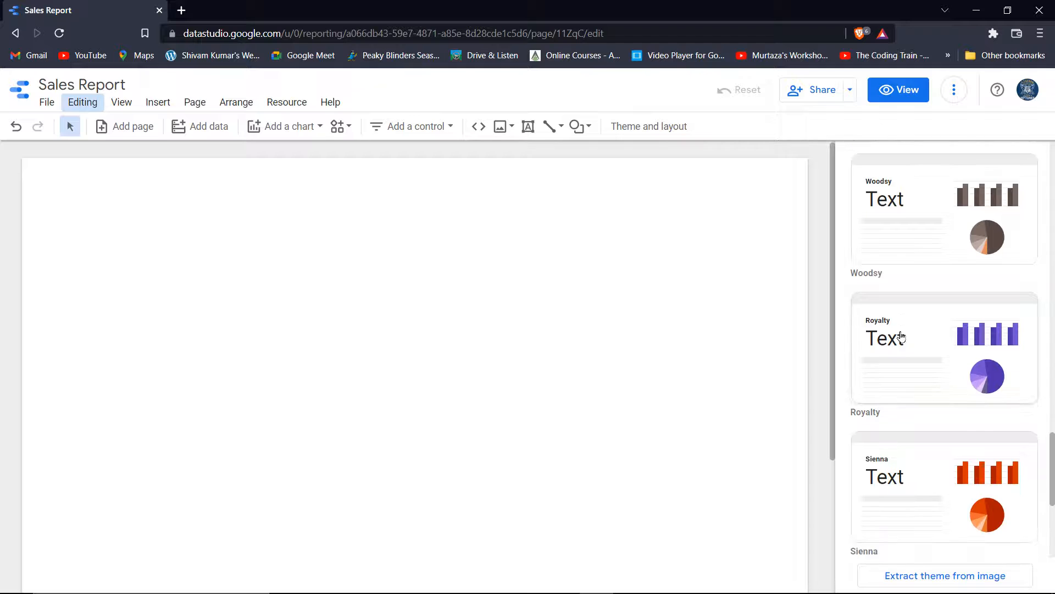
{"action": "scroll", "coordinate": [903, 336], "scroll_direction": "up", "scroll_amount": 3}
{"action": "scroll", "coordinate": [902, 335], "scroll_direction": "up", "scroll_amount": 20}
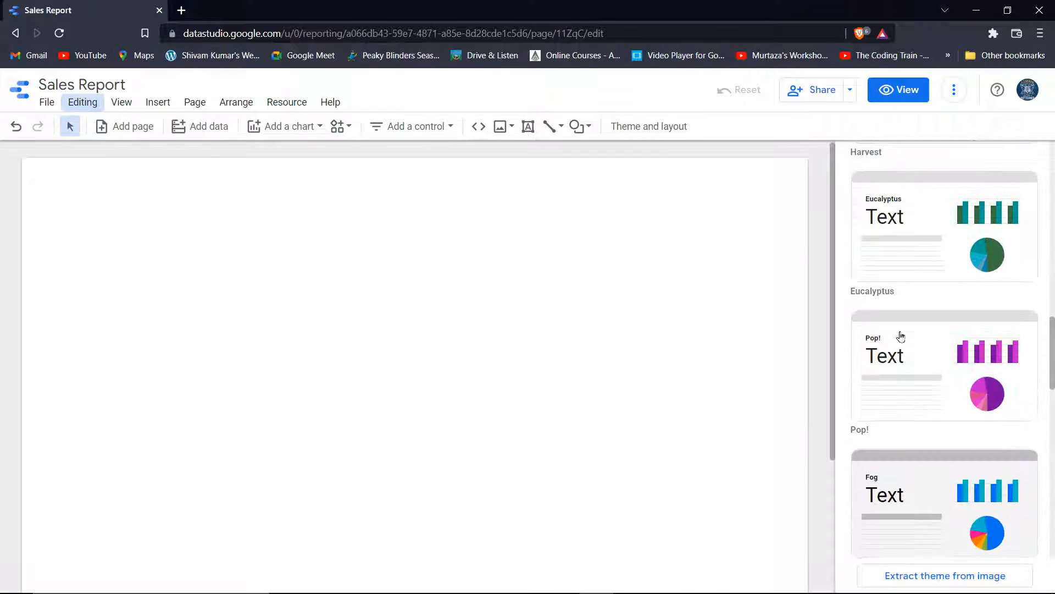
{"action": "scroll", "coordinate": [914, 299], "scroll_direction": "up", "scroll_amount": 2}
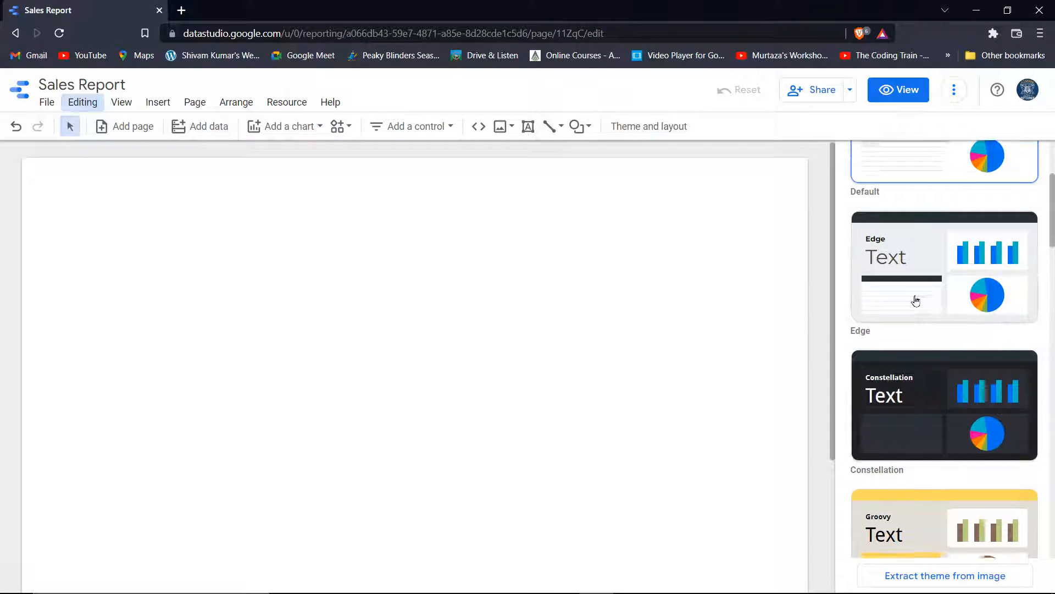
{"action": "left_click", "coordinate": [917, 394]}
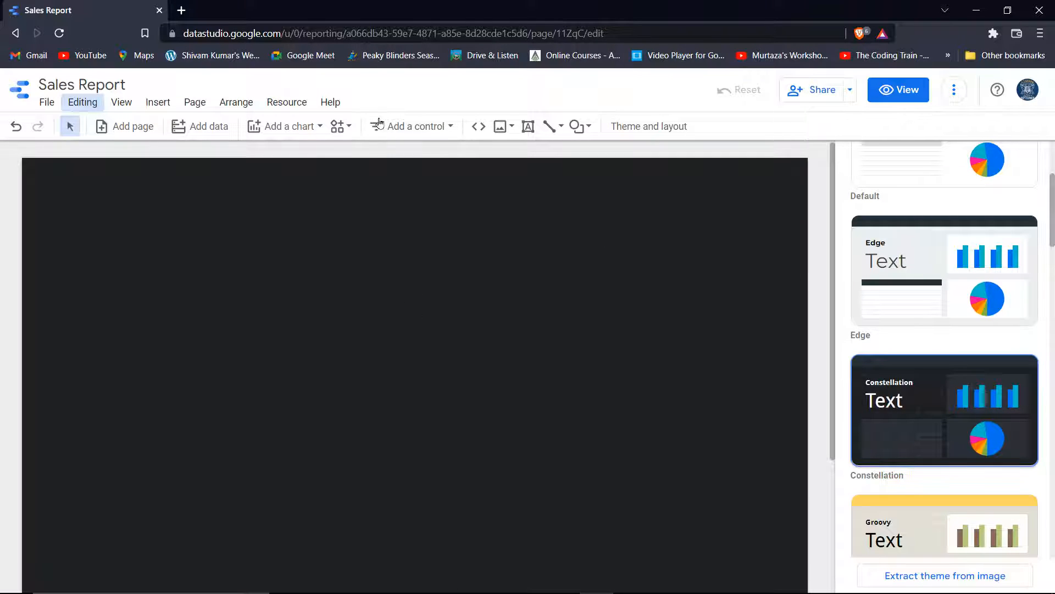
{"action": "left_click", "coordinate": [529, 130]}
{"action": "left_click", "coordinate": [306, 160]}
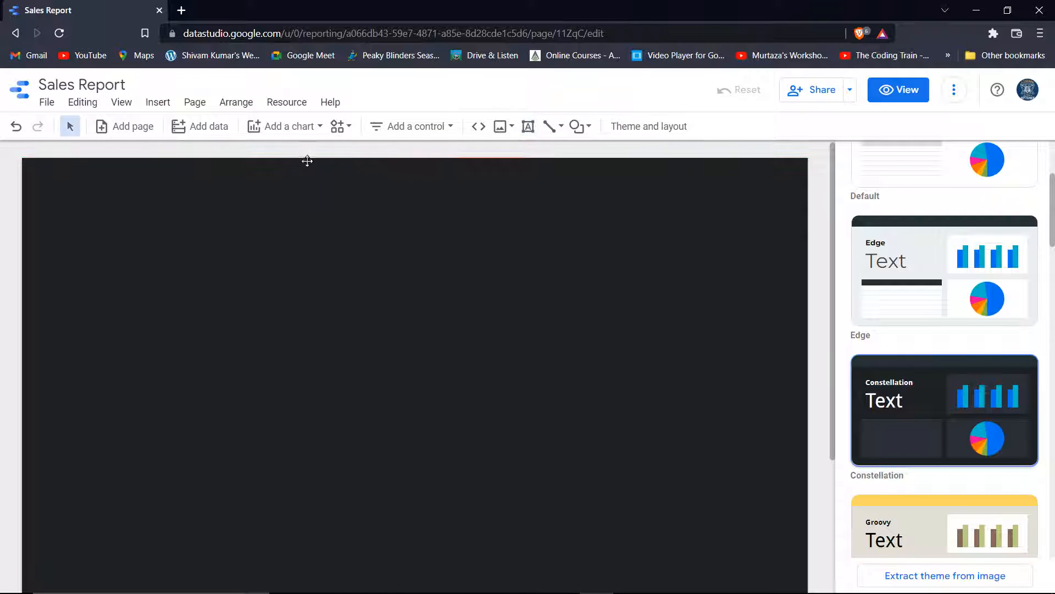
Type 'Sales Report Region Wise' into the top text box
{"action": "left_click", "coordinate": [400, 177]}
{"action": "left_click_drag", "start_coordinate": [374, 180], "coordinate": [375, 210]}
{"action": "left_click", "coordinate": [393, 188]}
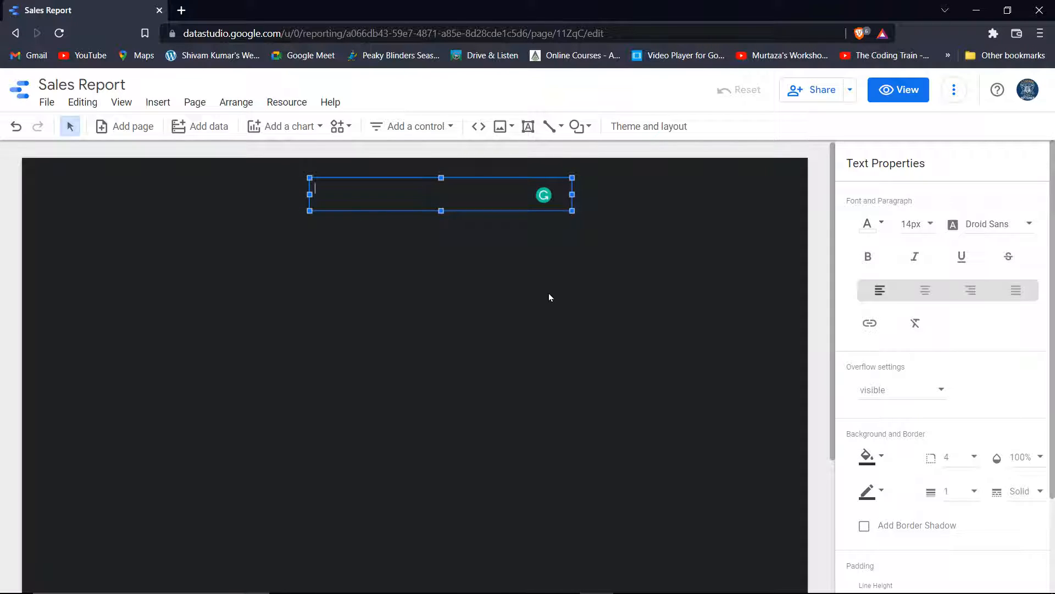
{"action": "type", "text": "Sales Report Region Wise"}
Make the title centred, bold, underlined and 32px, widened to fit one line
{"action": "key", "text": "ctrl+a"}
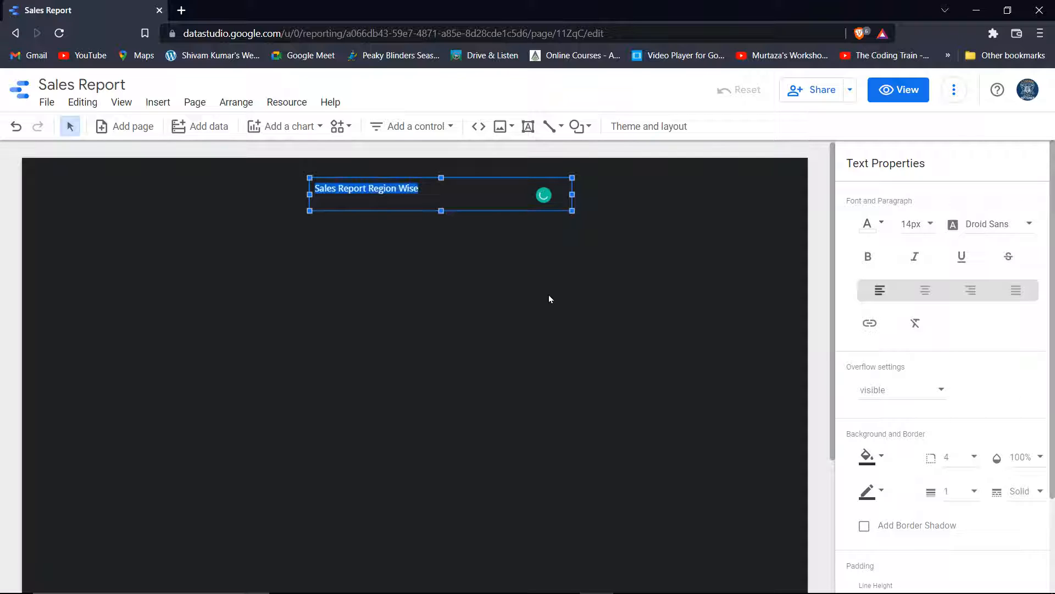
{"action": "left_click", "coordinate": [937, 290]}
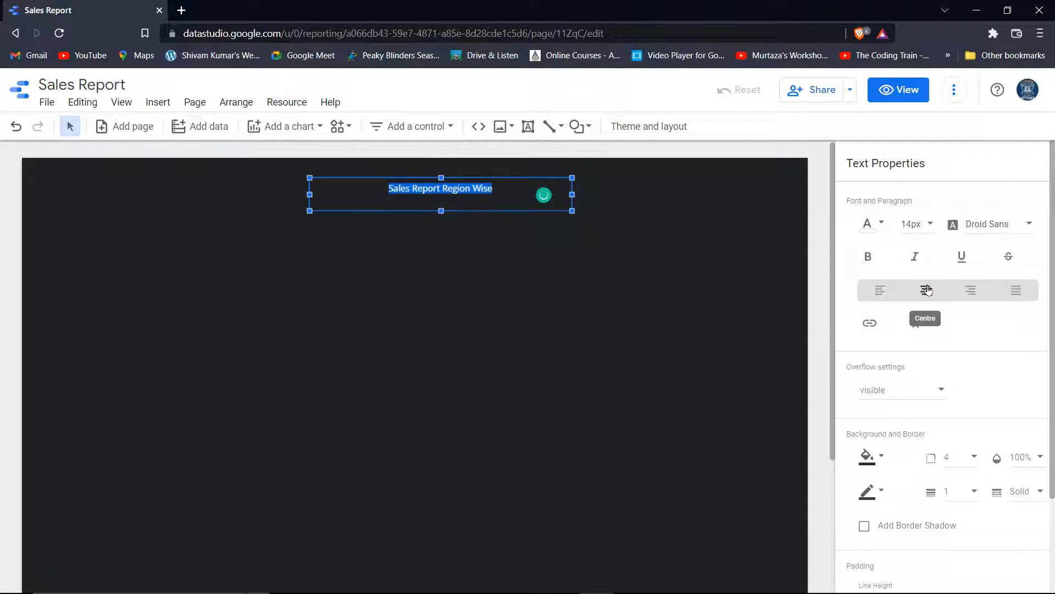
{"action": "left_click", "coordinate": [868, 256]}
{"action": "left_click", "coordinate": [962, 258]}
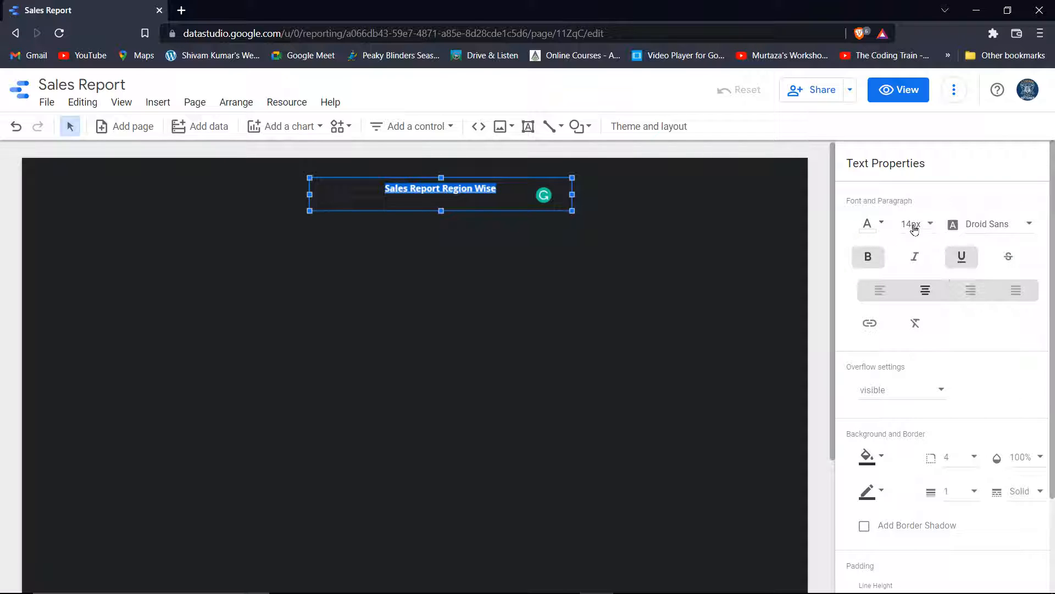
{"action": "left_click", "coordinate": [928, 227]}
{"action": "scroll", "coordinate": [919, 269], "scroll_direction": "down", "scroll_amount": 4}
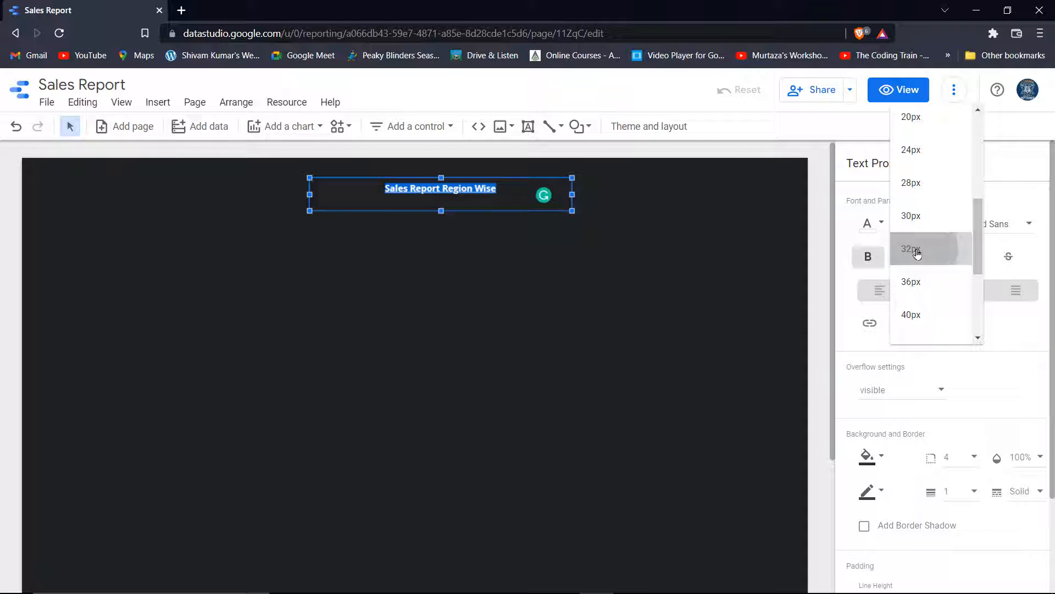
{"action": "left_click", "coordinate": [913, 250]}
{"action": "left_click_drag", "start_coordinate": [574, 193], "coordinate": [590, 194]}
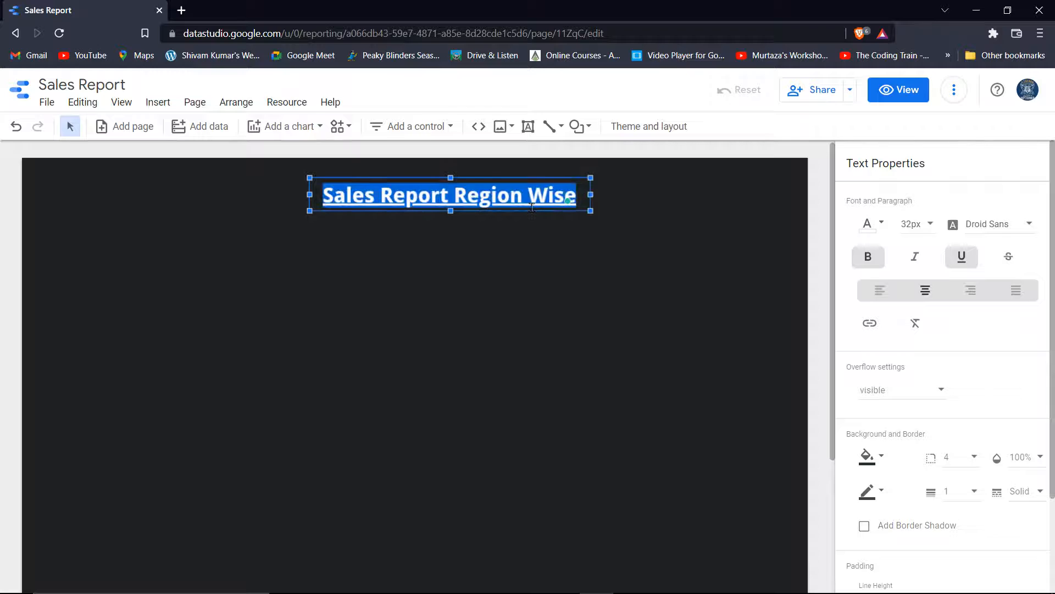
{"action": "left_click_drag", "start_coordinate": [531, 208], "coordinate": [520, 206]}
Stretch the title box out to both the left and right page edges
{"action": "left_click_drag", "start_coordinate": [579, 190], "coordinate": [808, 191]}
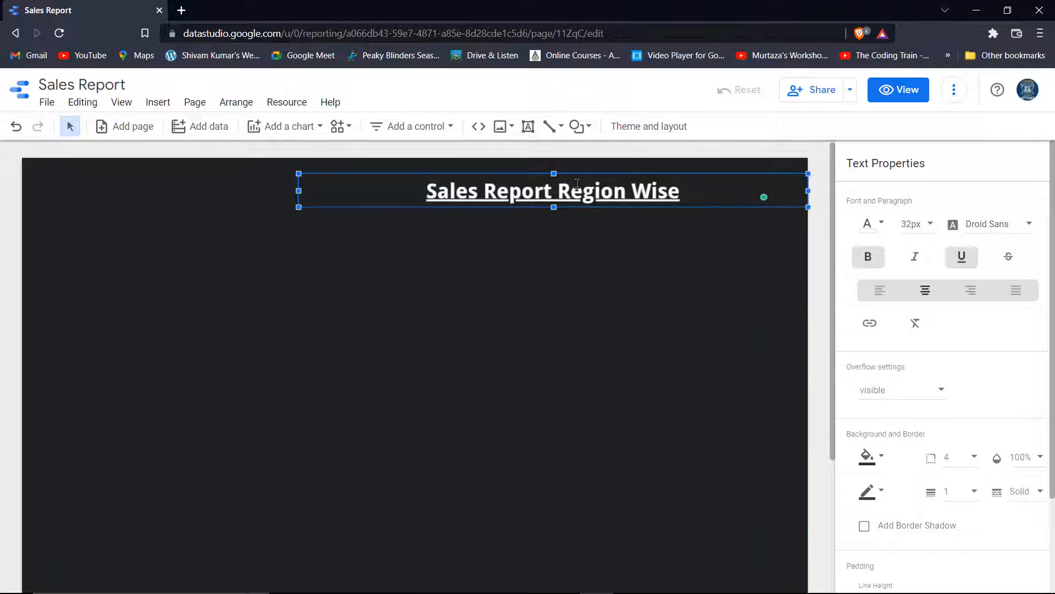
{"action": "left_click_drag", "start_coordinate": [299, 207], "coordinate": [24, 198]}
{"action": "left_click", "coordinate": [440, 292]}
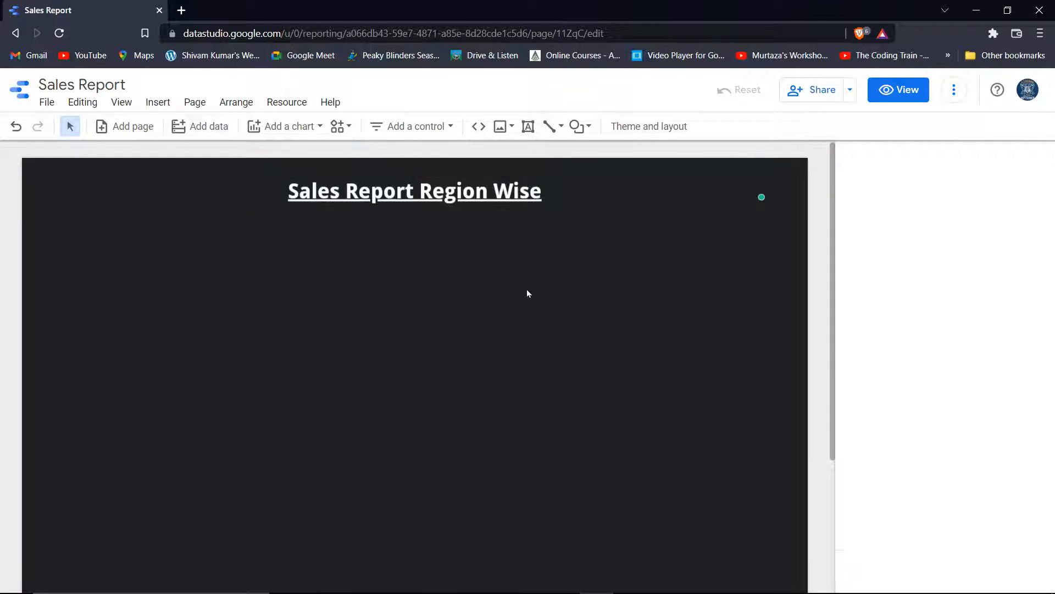
{"action": "left_click", "coordinate": [570, 193]}
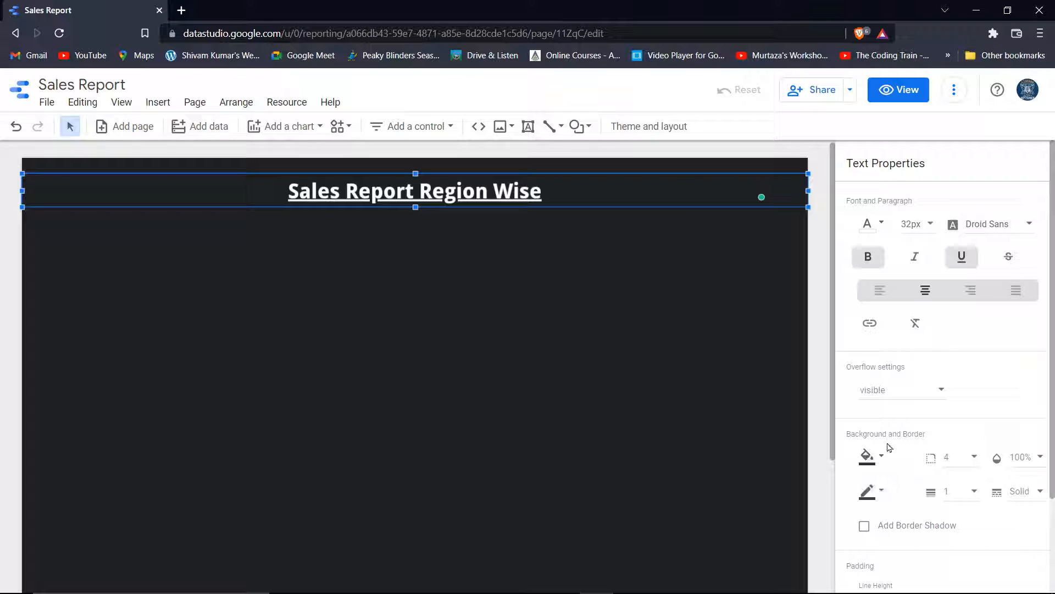
Keep the title box background dark and give it a theme-coloured border
{"action": "scroll", "coordinate": [892, 444], "scroll_direction": "down", "scroll_amount": 1}
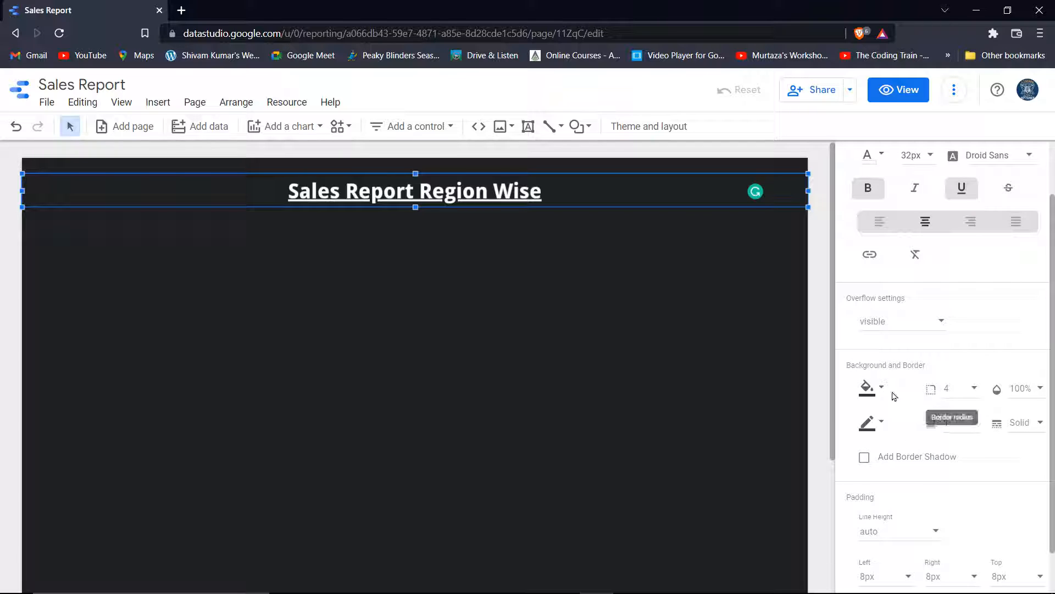
{"action": "left_click", "coordinate": [866, 389]}
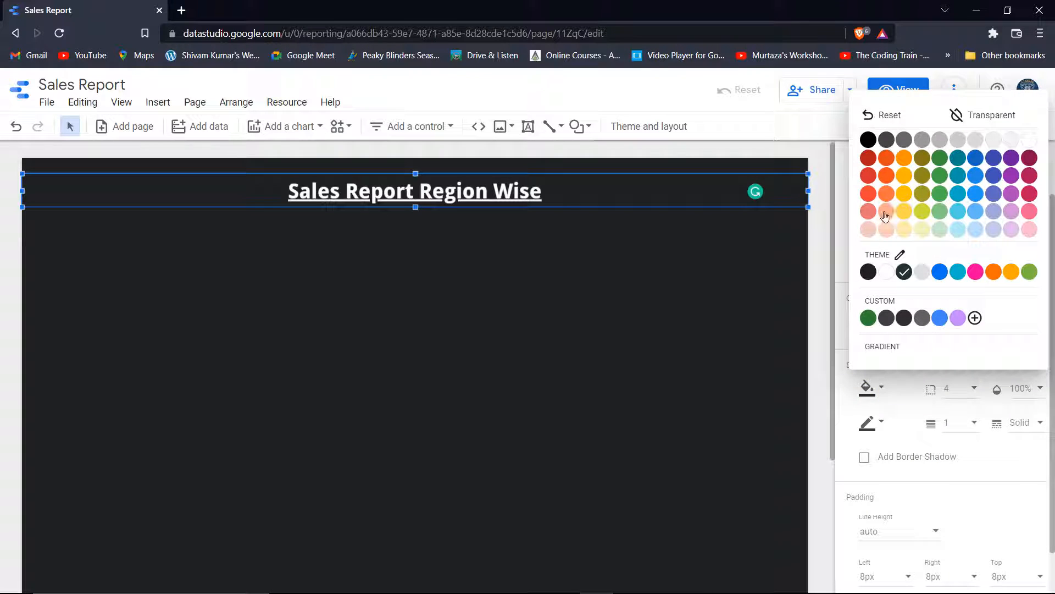
{"action": "left_click", "coordinate": [881, 233]}
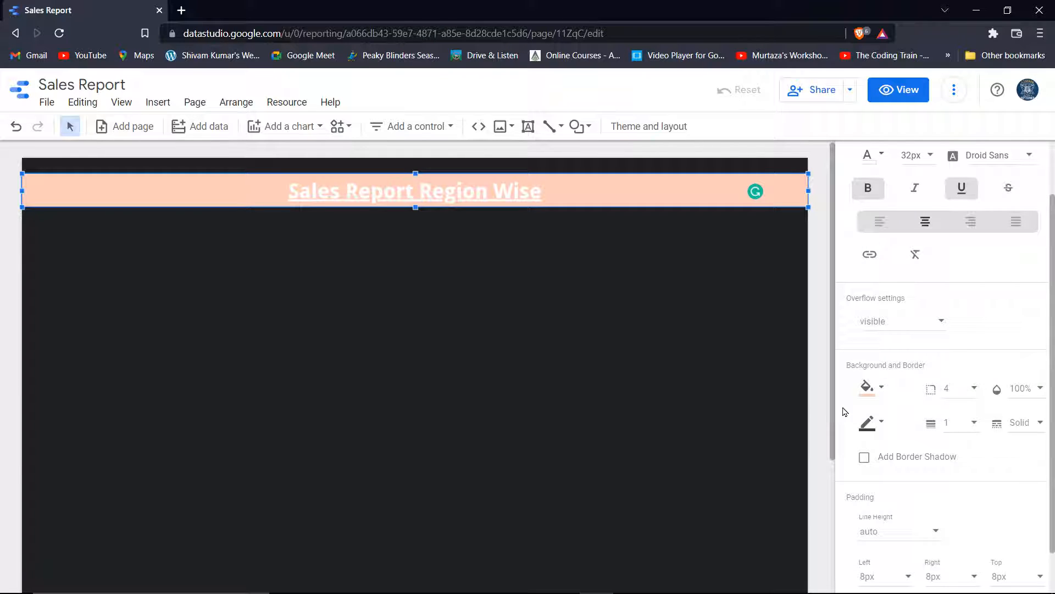
{"action": "left_click", "coordinate": [865, 391]}
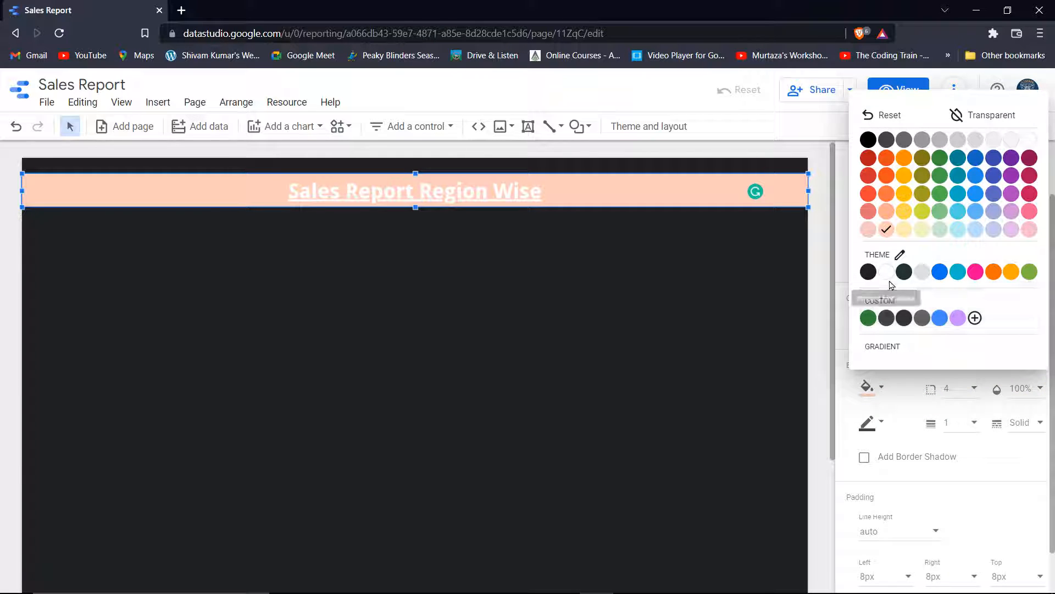
{"action": "left_click", "coordinate": [867, 272]}
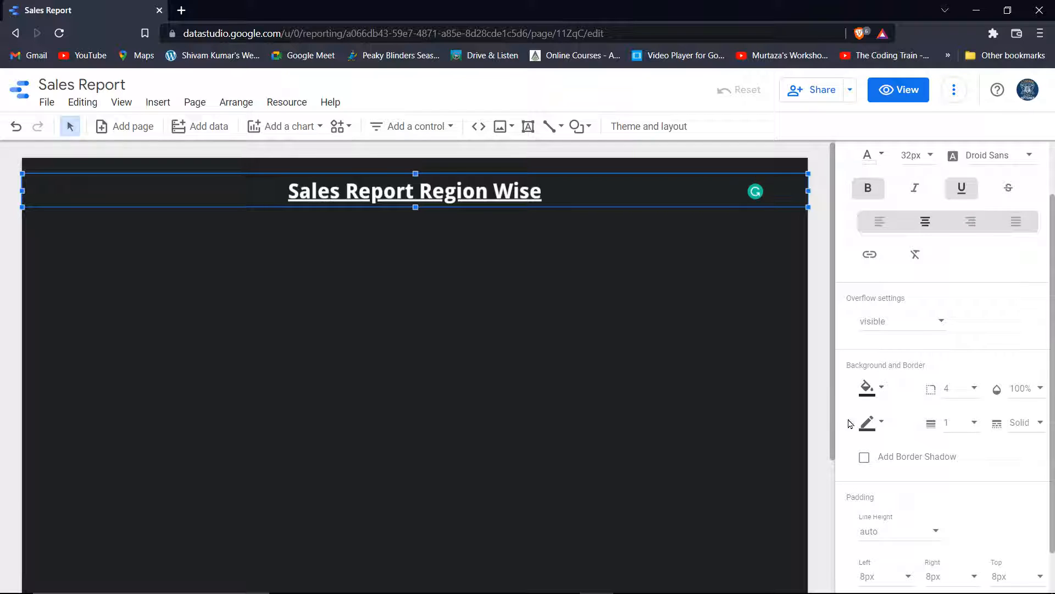
{"action": "left_click", "coordinate": [867, 422]}
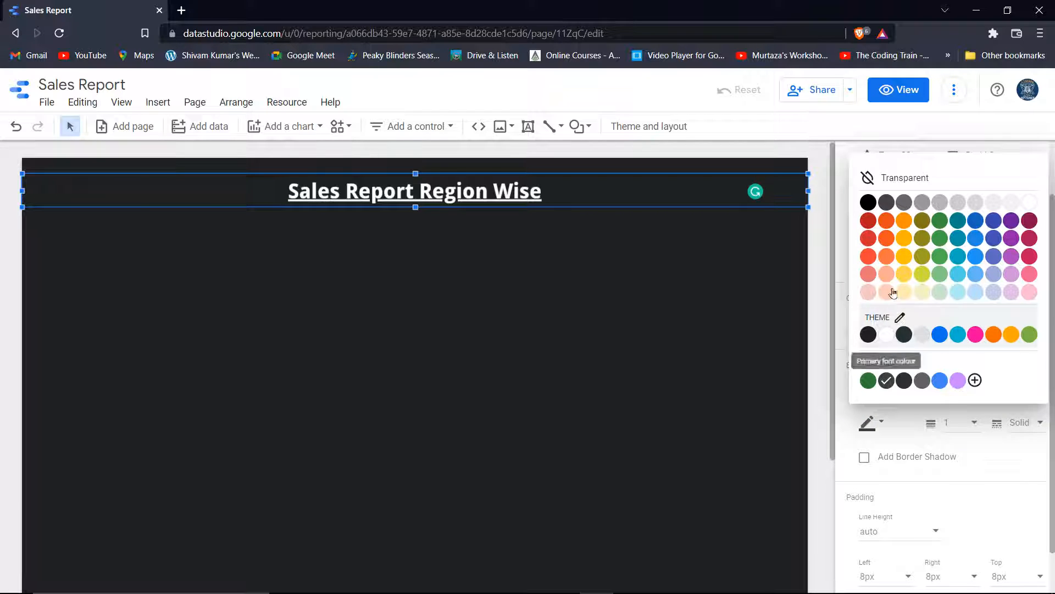
{"action": "left_click", "coordinate": [886, 334]}
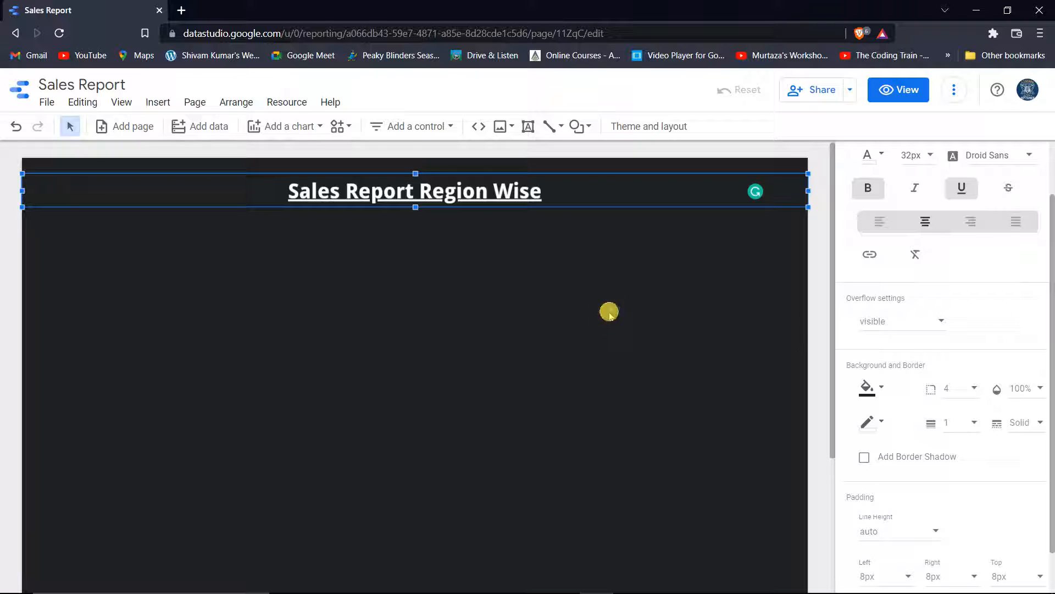
{"action": "left_click", "coordinate": [609, 312]}
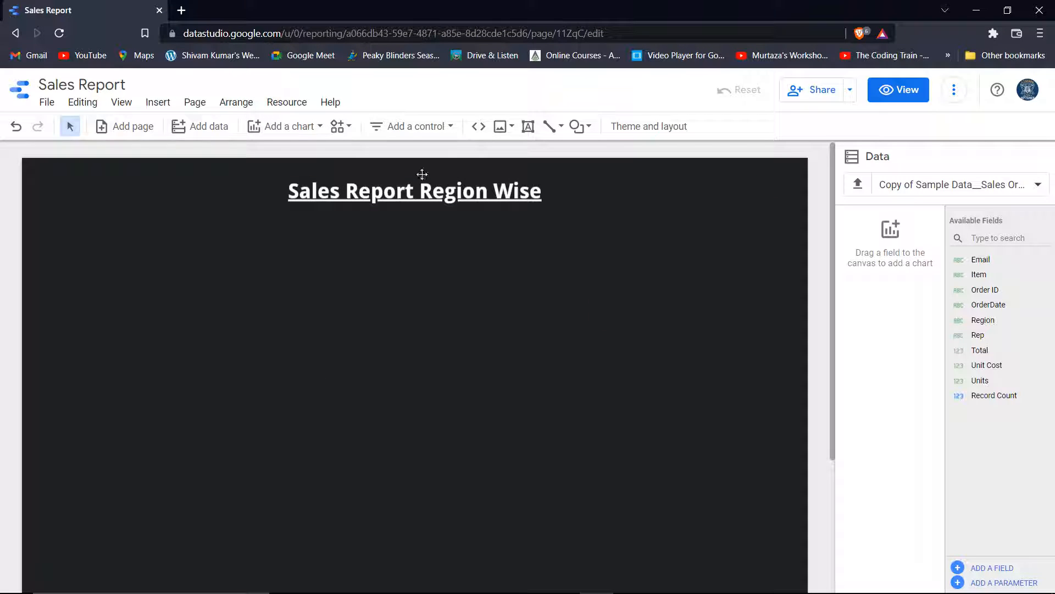
Insert the download image from the Pictures folder into the report
{"action": "left_click", "coordinate": [501, 128]}
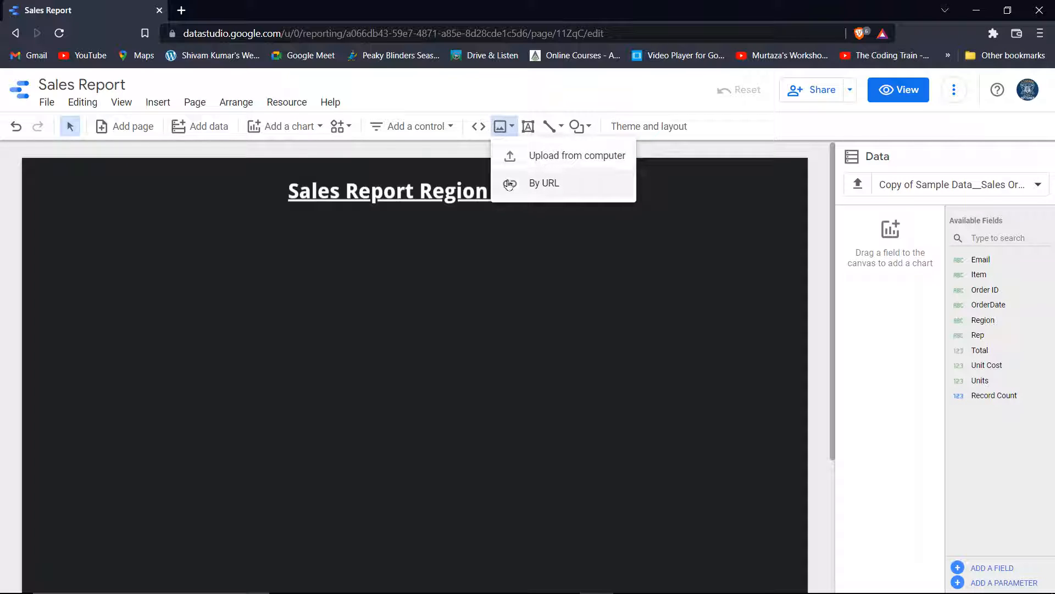
{"action": "left_click", "coordinate": [563, 157]}
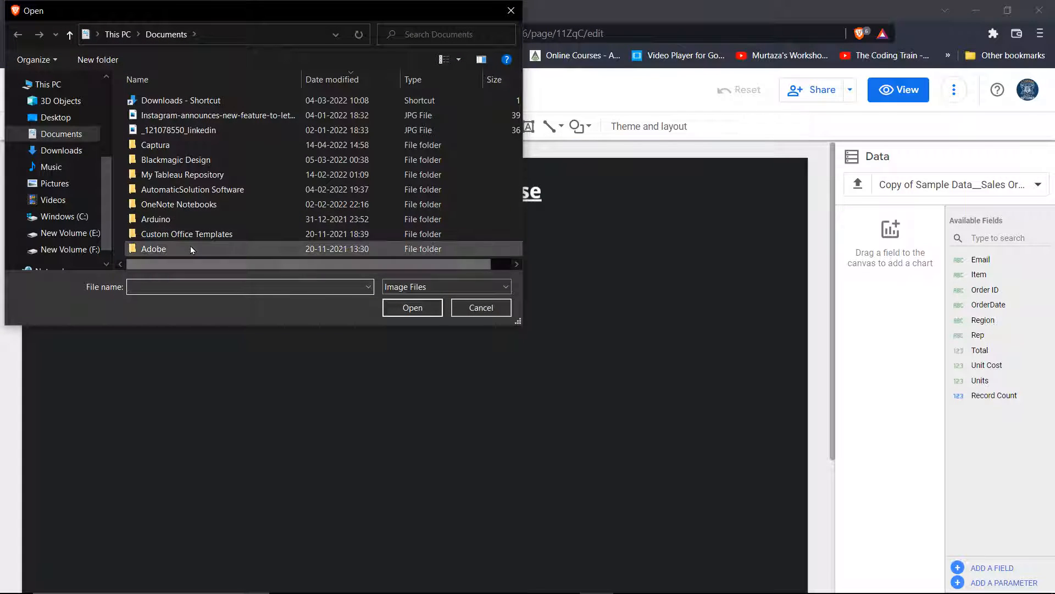
{"action": "left_click", "coordinate": [74, 179]}
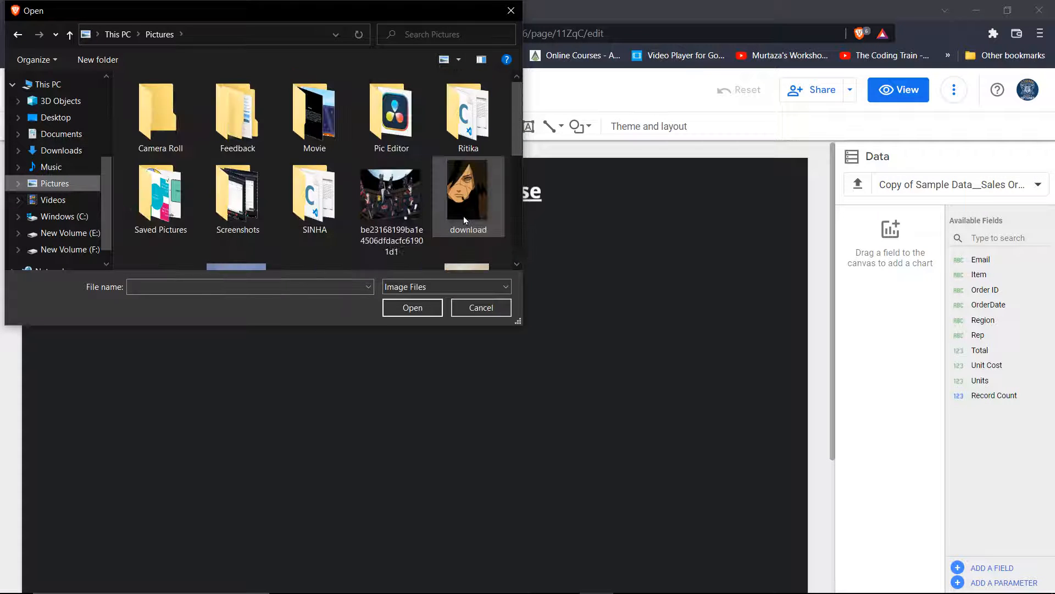
{"action": "left_click", "coordinate": [465, 197]}
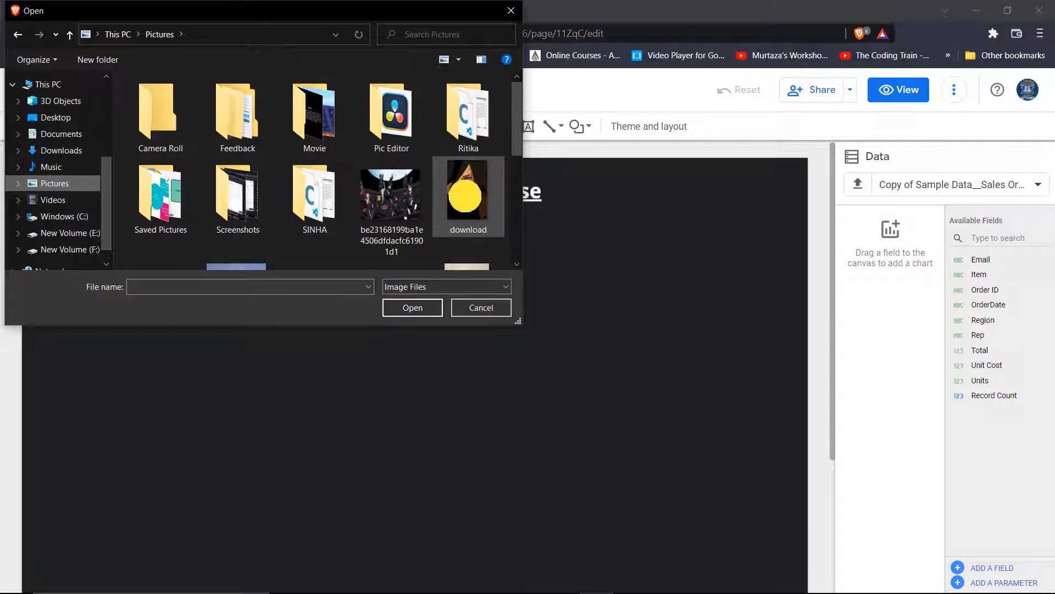
{"action": "left_click", "coordinate": [420, 308]}
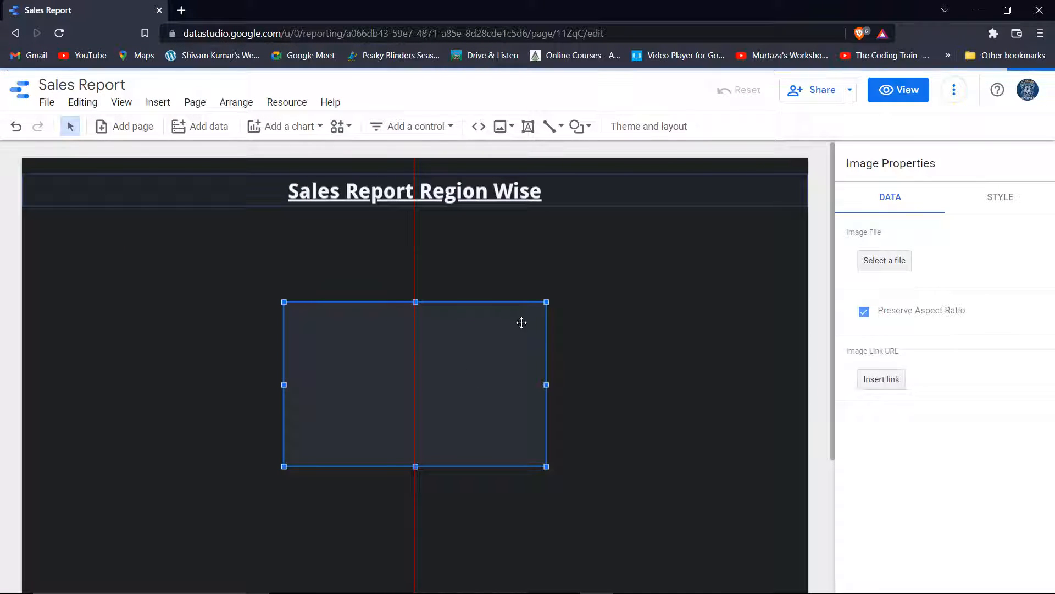
Shrink the image into a small logo in the page's top-right corner
{"action": "left_click_drag", "start_coordinate": [339, 379], "coordinate": [755, 243]}
{"action": "left_click_drag", "start_coordinate": [698, 323], "coordinate": [757, 195]}
{"action": "left_click", "coordinate": [602, 326]}
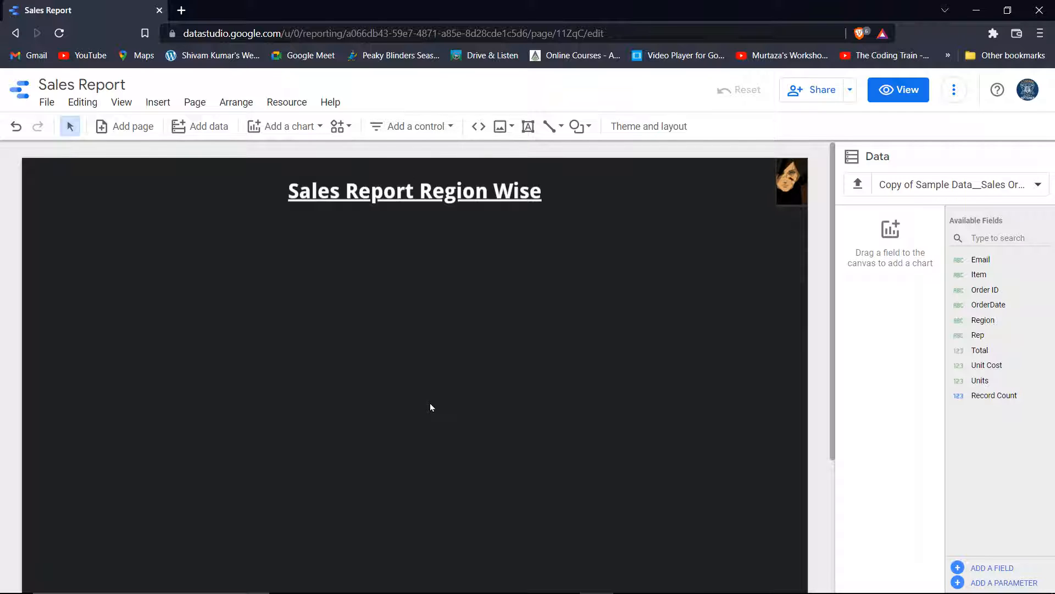
{"action": "left_click", "coordinate": [416, 126]}
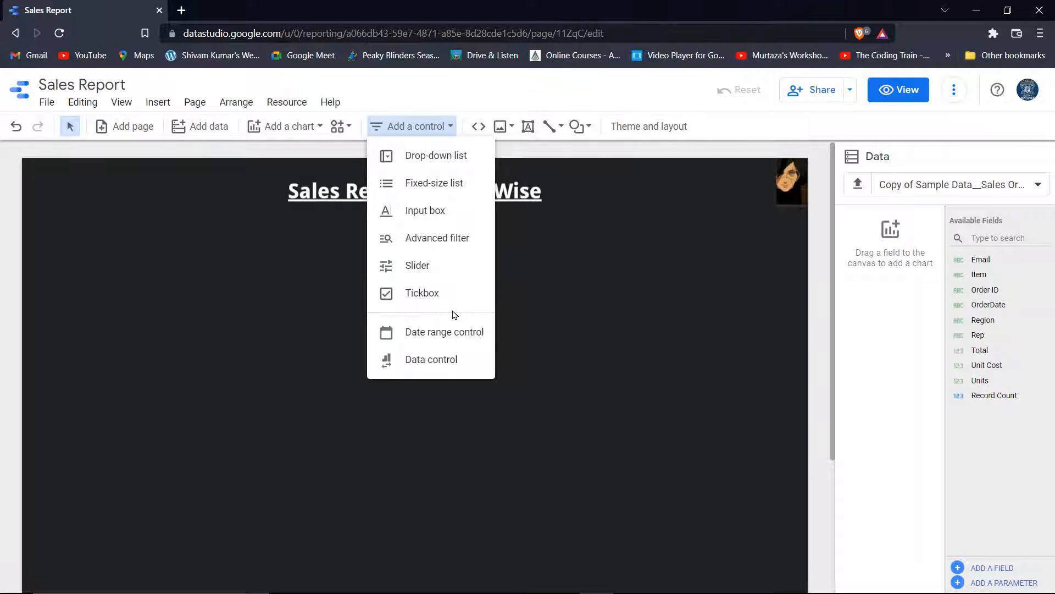
Place a Record Count scorecard at the top-left below the title and make it shorter
{"action": "left_click", "coordinate": [588, 242]}
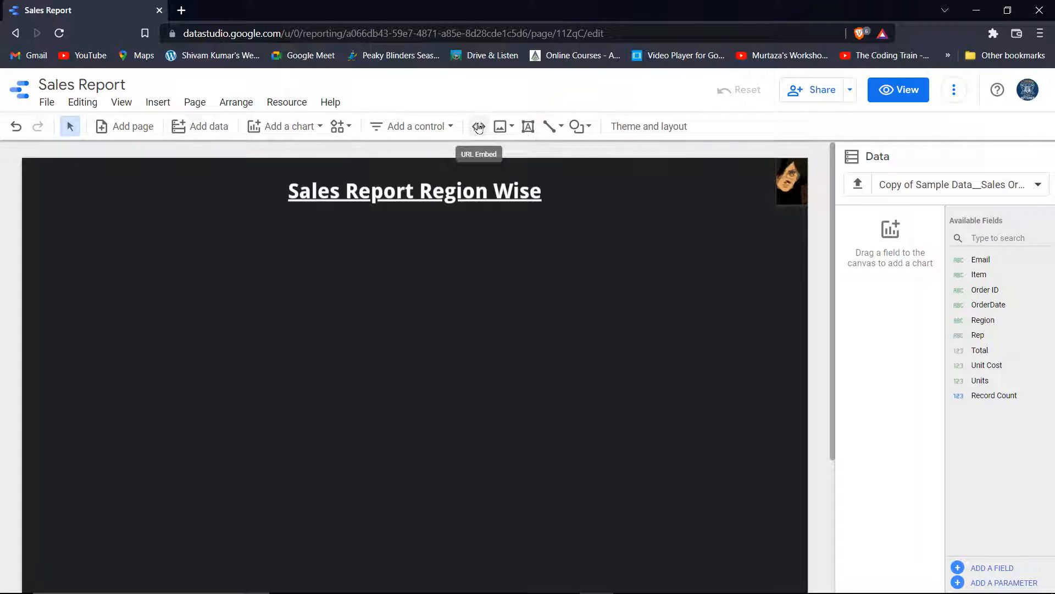
{"action": "left_click", "coordinate": [337, 127]}
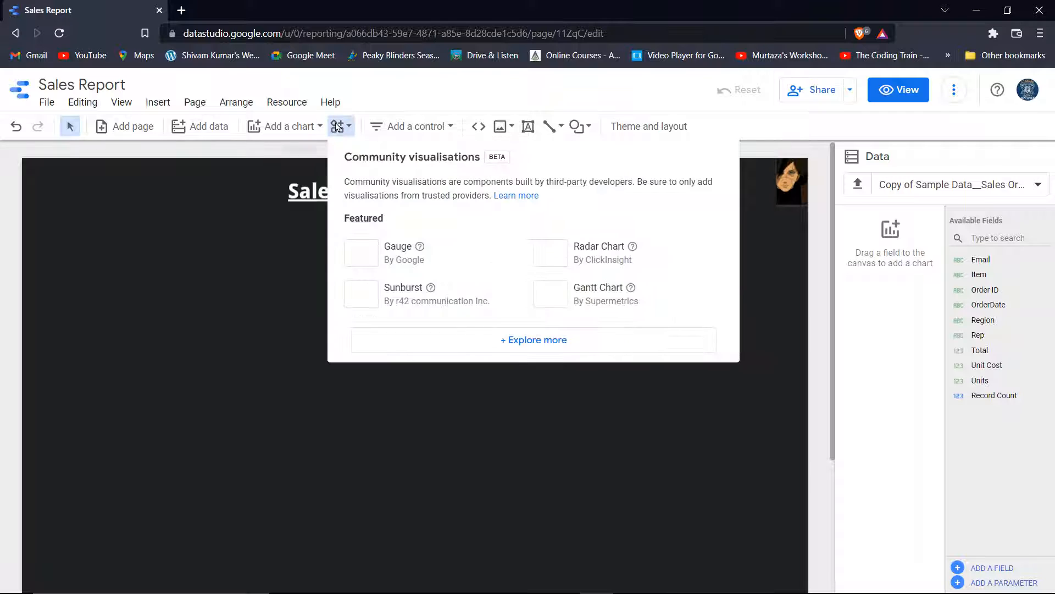
{"action": "left_click", "coordinate": [337, 126]}
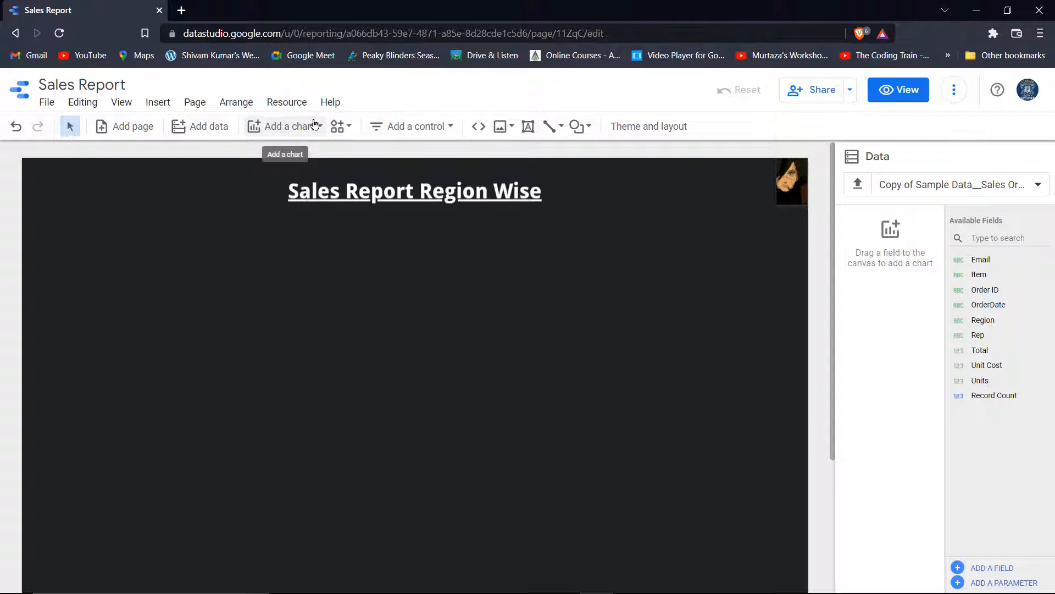
{"action": "left_click", "coordinate": [294, 127]}
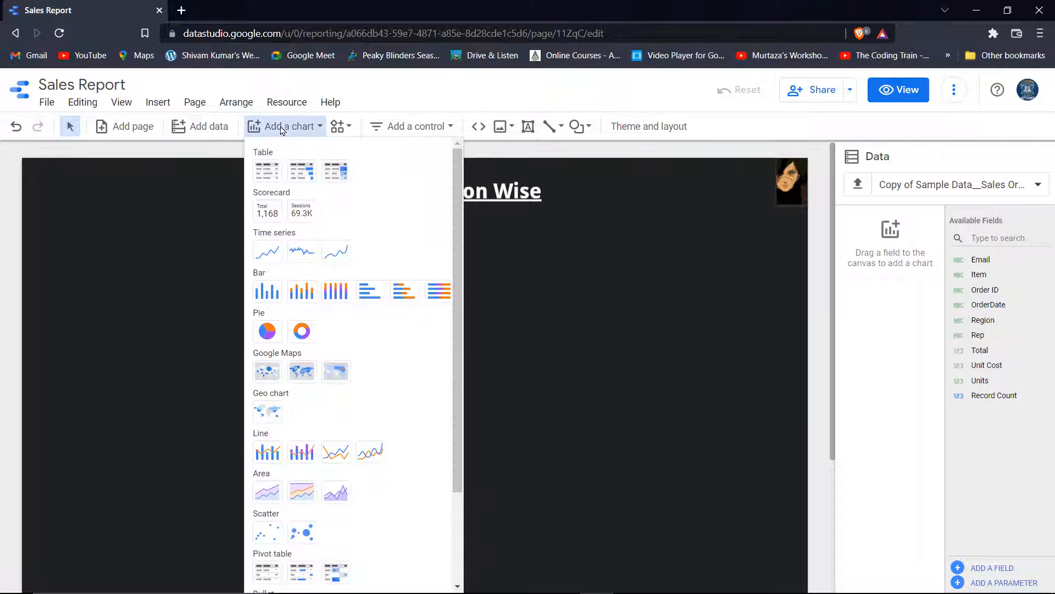
{"action": "left_click", "coordinate": [268, 212]}
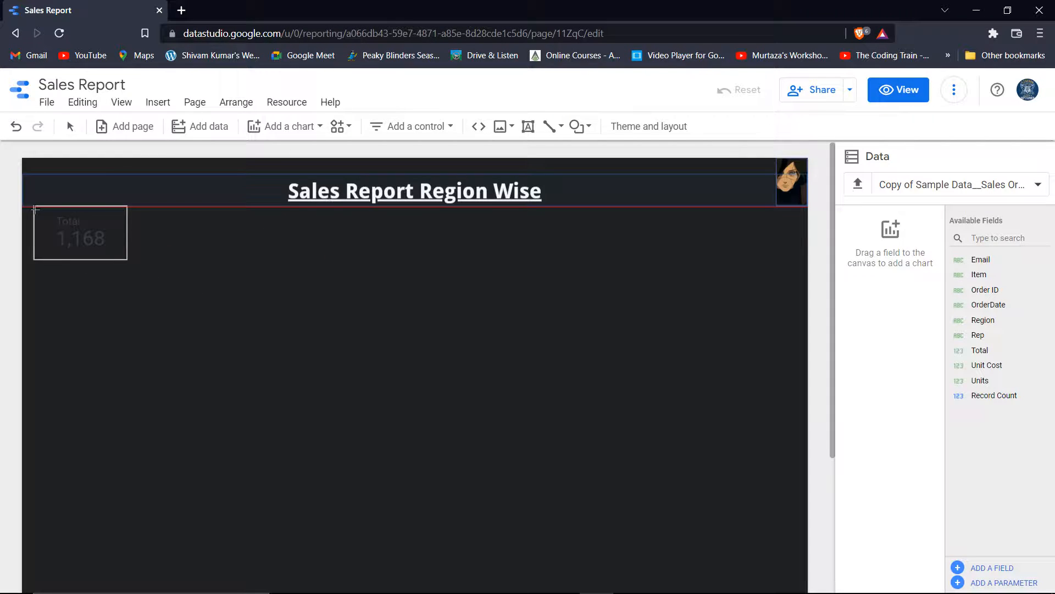
{"action": "key", "text": "Escape"}
{"action": "left_click", "coordinate": [24, 212]}
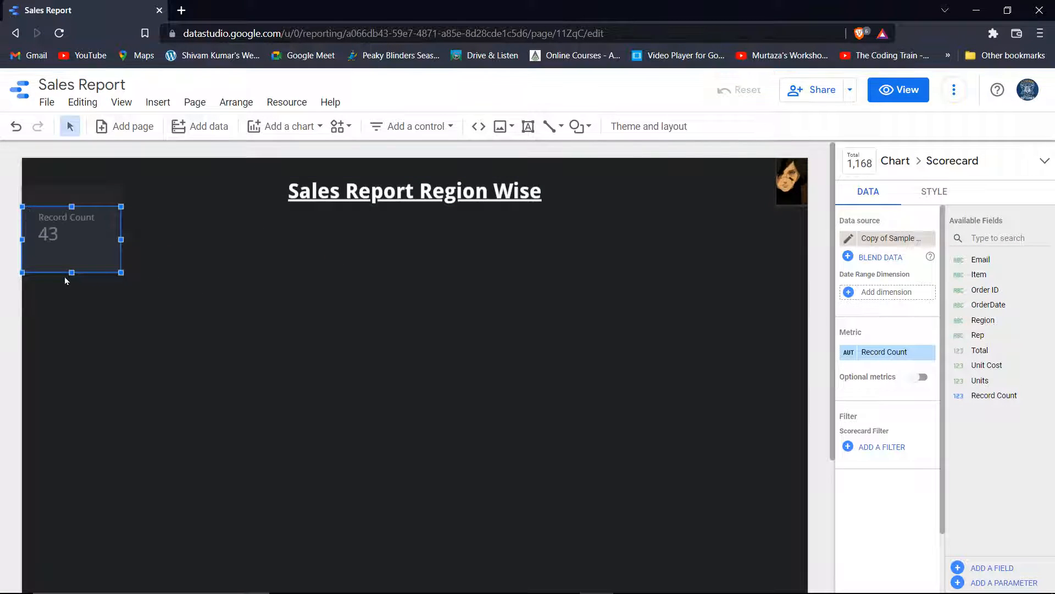
{"action": "left_click_drag", "start_coordinate": [71, 271], "coordinate": [70, 261]}
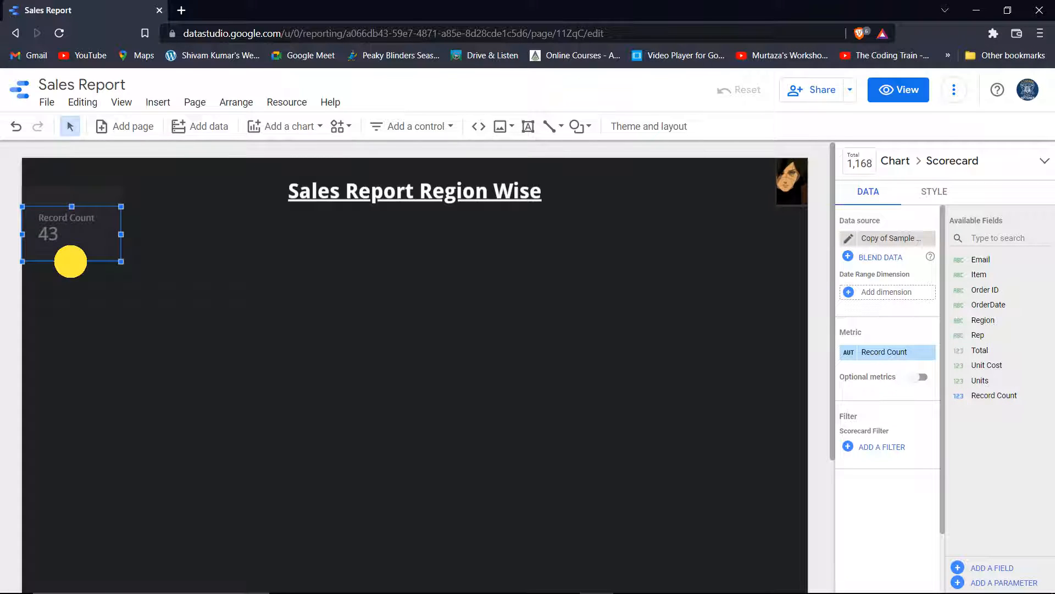
{"action": "left_click_drag", "start_coordinate": [70, 206], "coordinate": [143, 246]}
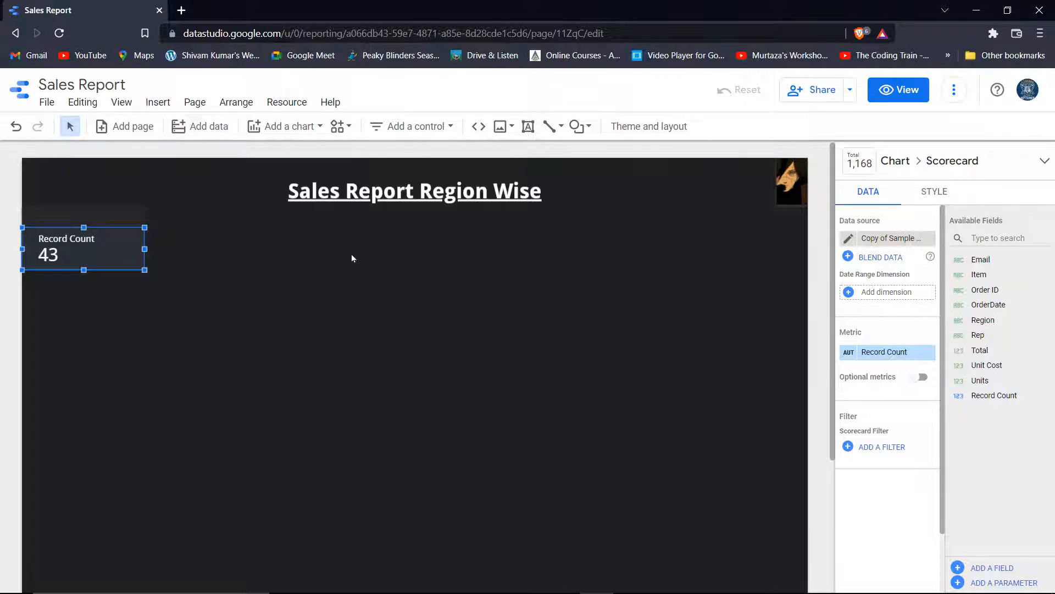
Switch the scorecard metric from Record Count to Total (19,627.88) and widen it slightly
{"action": "left_click", "coordinate": [886, 352]}
{"action": "scroll", "coordinate": [858, 440], "scroll_direction": "down", "scroll_amount": 2}
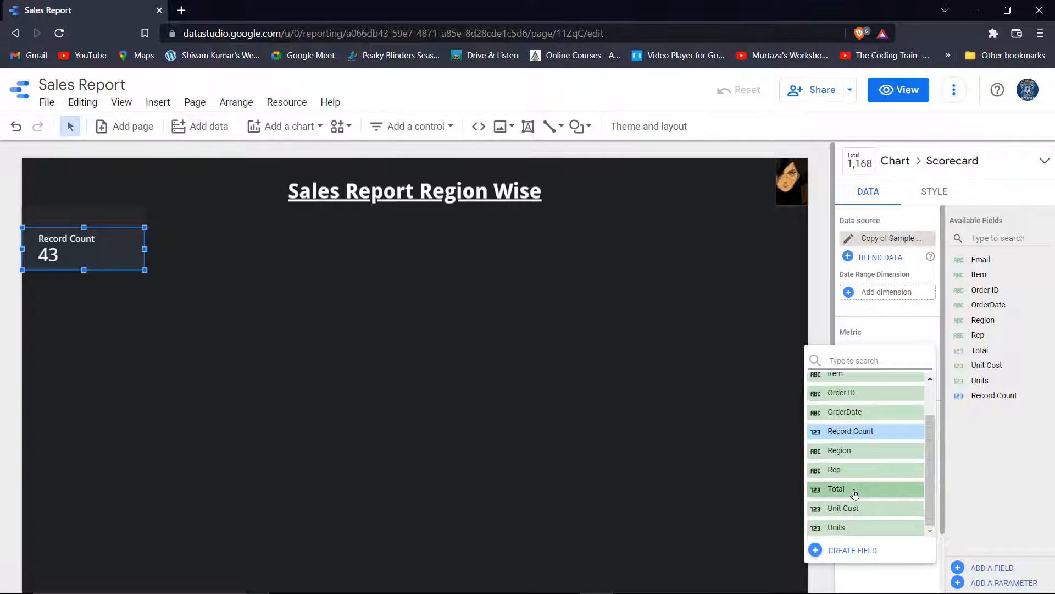
{"action": "left_click", "coordinate": [849, 489]}
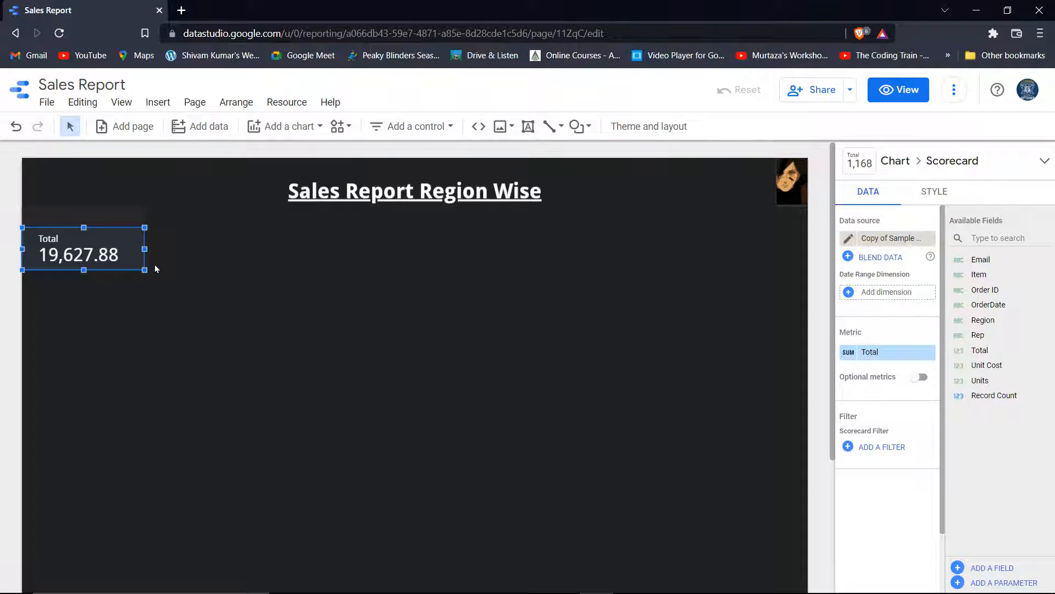
{"action": "left_click_drag", "start_coordinate": [144, 268], "coordinate": [160, 281]}
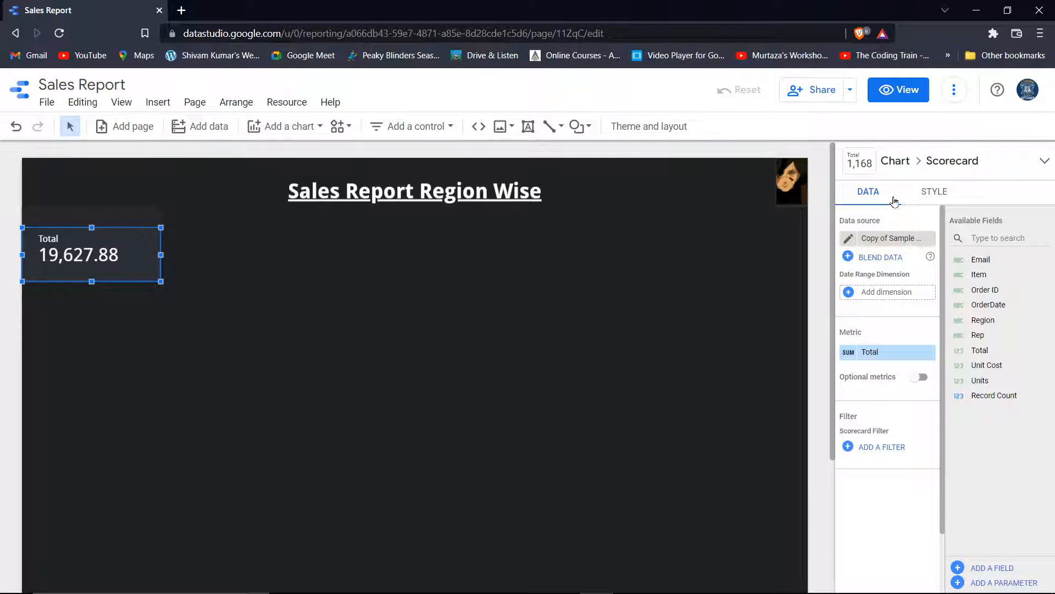
Set the Total scorecard's decimal precision to 0 with compact numbers off, showing 19,628
{"action": "left_click", "coordinate": [937, 192]}
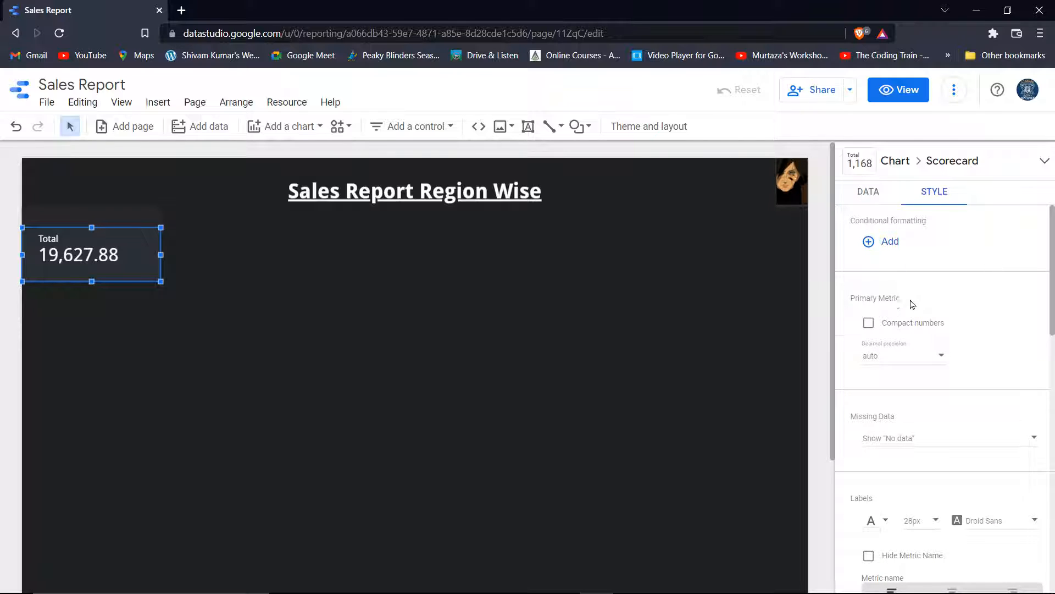
{"action": "scroll", "coordinate": [912, 297], "scroll_direction": "down", "scroll_amount": 1}
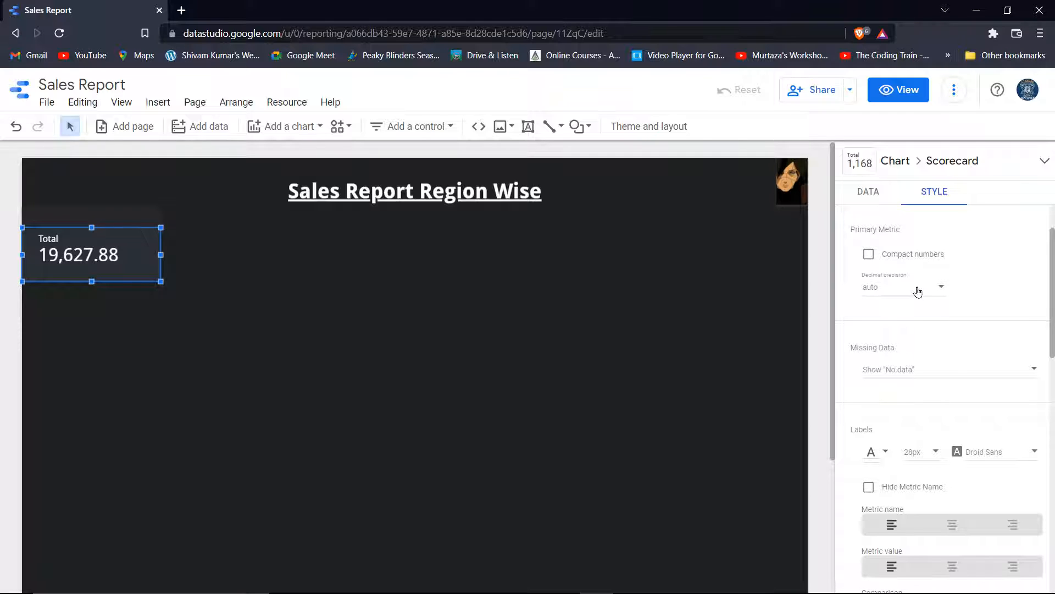
{"action": "left_click", "coordinate": [928, 292]}
{"action": "left_click", "coordinate": [896, 318]}
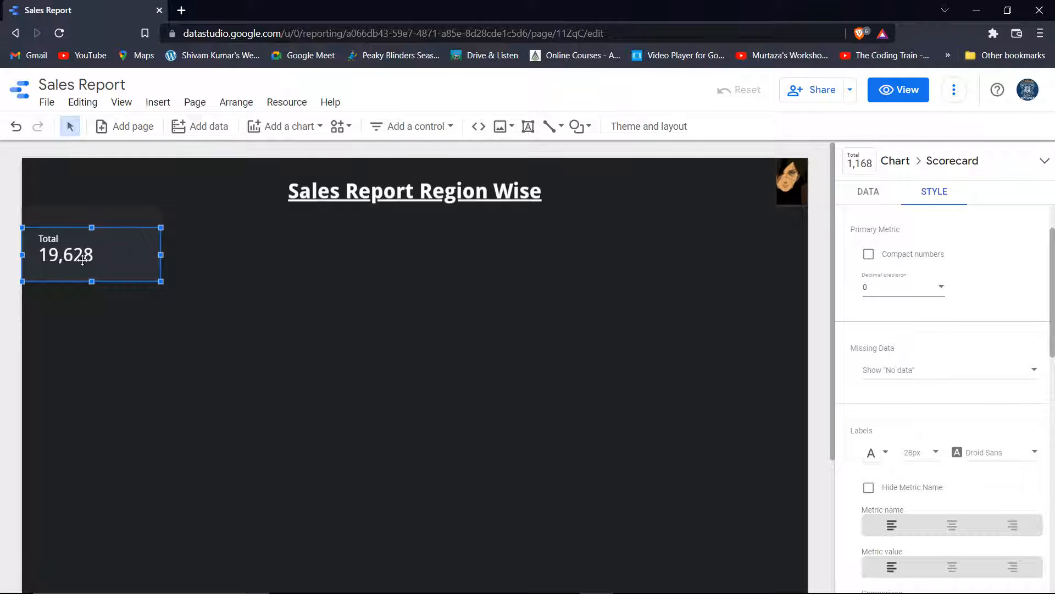
{"action": "left_click", "coordinate": [870, 255]}
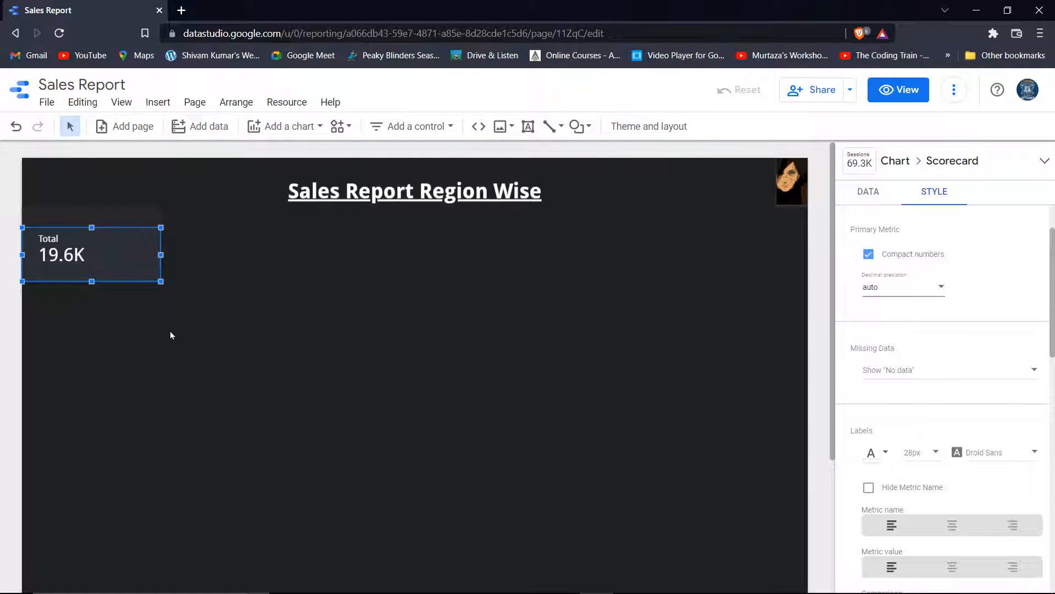
{"action": "left_click", "coordinate": [869, 254]}
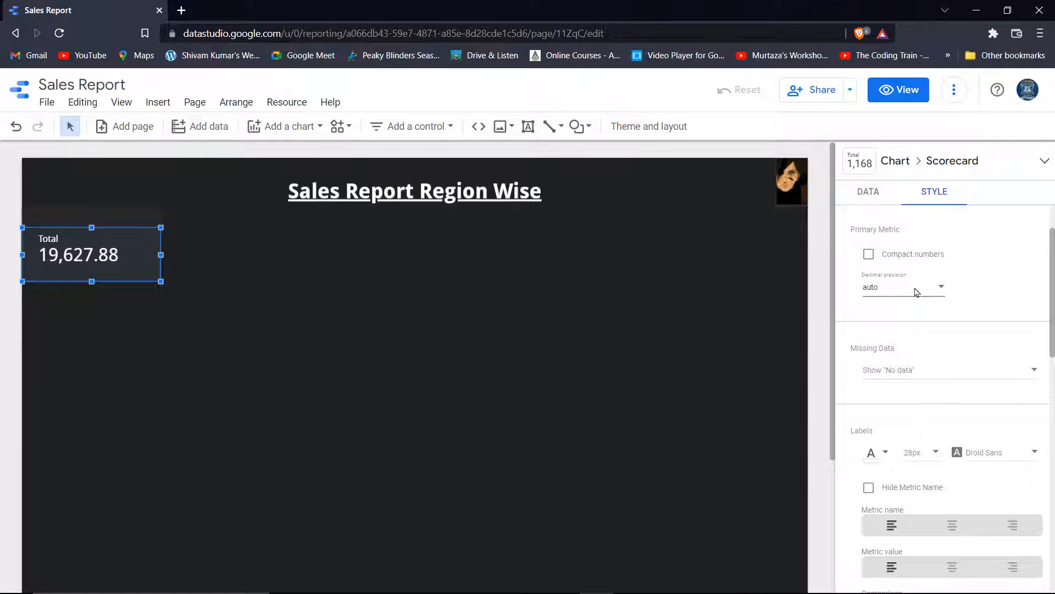
{"action": "left_click", "coordinate": [892, 306]}
{"action": "left_click", "coordinate": [876, 315]}
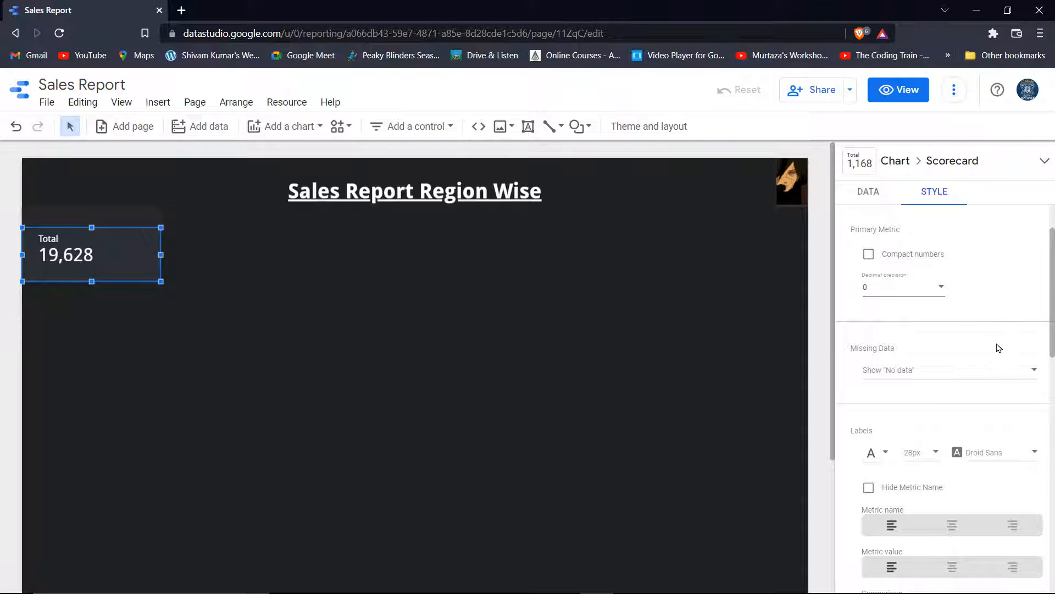
{"action": "scroll", "coordinate": [967, 347], "scroll_direction": "down", "scroll_amount": 8}
{"action": "scroll", "coordinate": [885, 321], "scroll_direction": "up", "scroll_amount": 1}
Give the Total scorecard an orange background and a theme-coloured border
{"action": "left_click", "coordinate": [872, 282]}
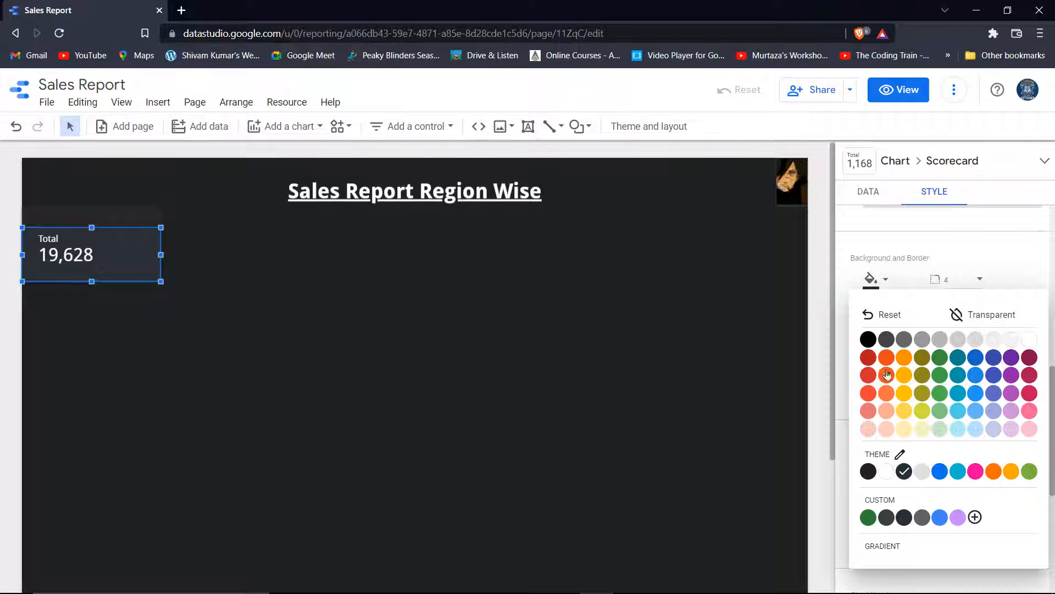
{"action": "left_click", "coordinate": [887, 374]}
{"action": "scroll", "coordinate": [888, 381], "scroll_direction": "up", "scroll_amount": 5}
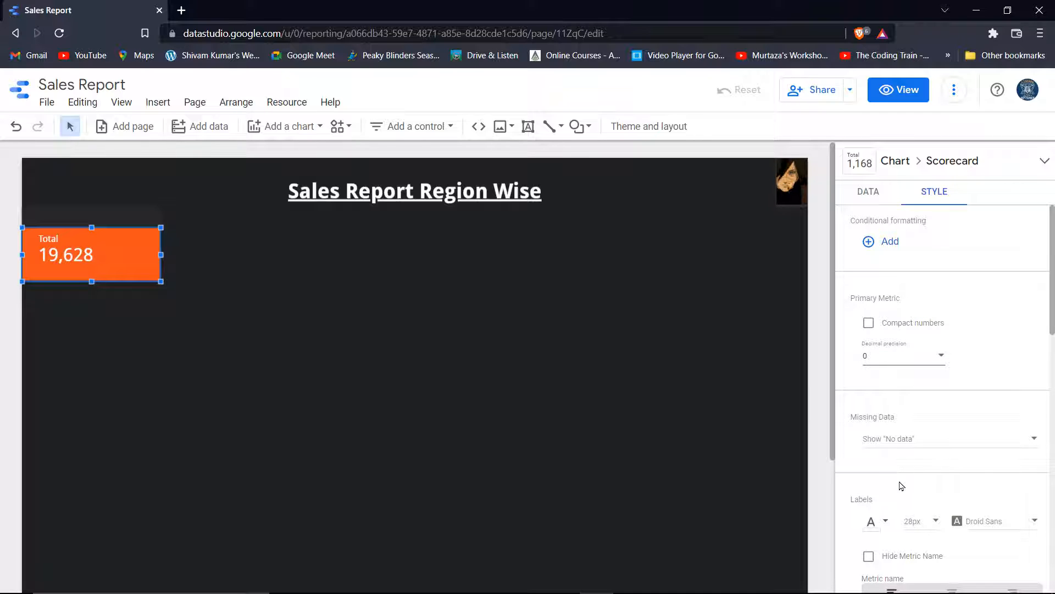
{"action": "scroll", "coordinate": [904, 475], "scroll_direction": "down", "scroll_amount": 6}
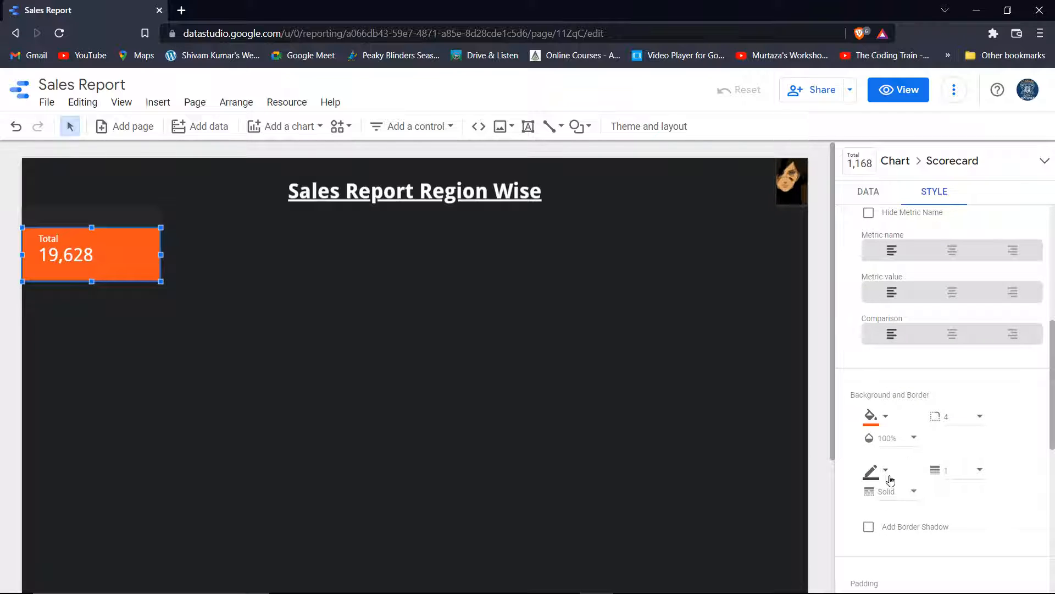
{"action": "left_click", "coordinate": [870, 472]}
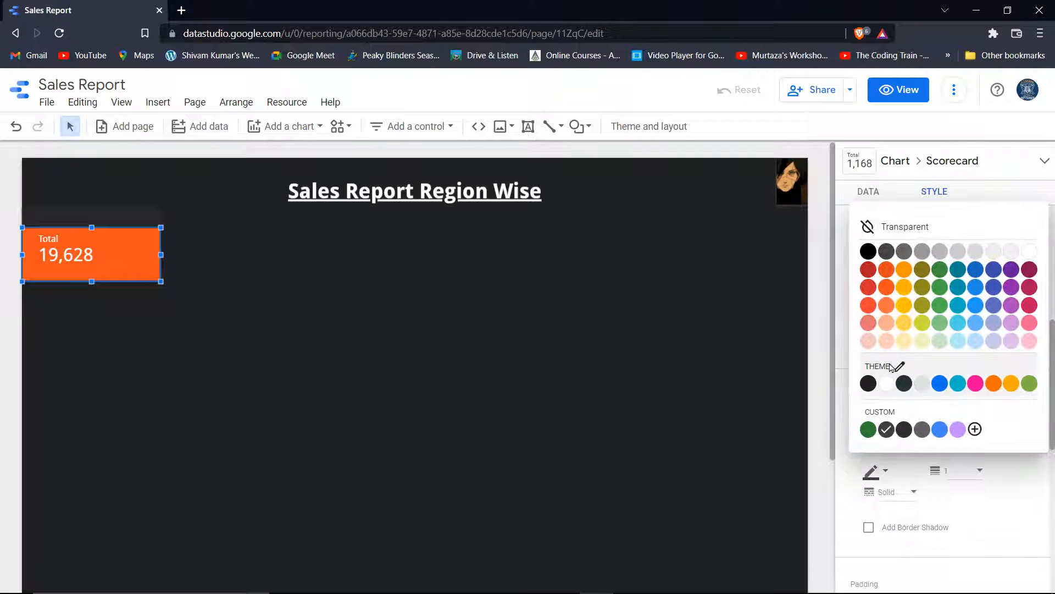
{"action": "left_click", "coordinate": [887, 383]}
{"action": "left_click", "coordinate": [500, 353]}
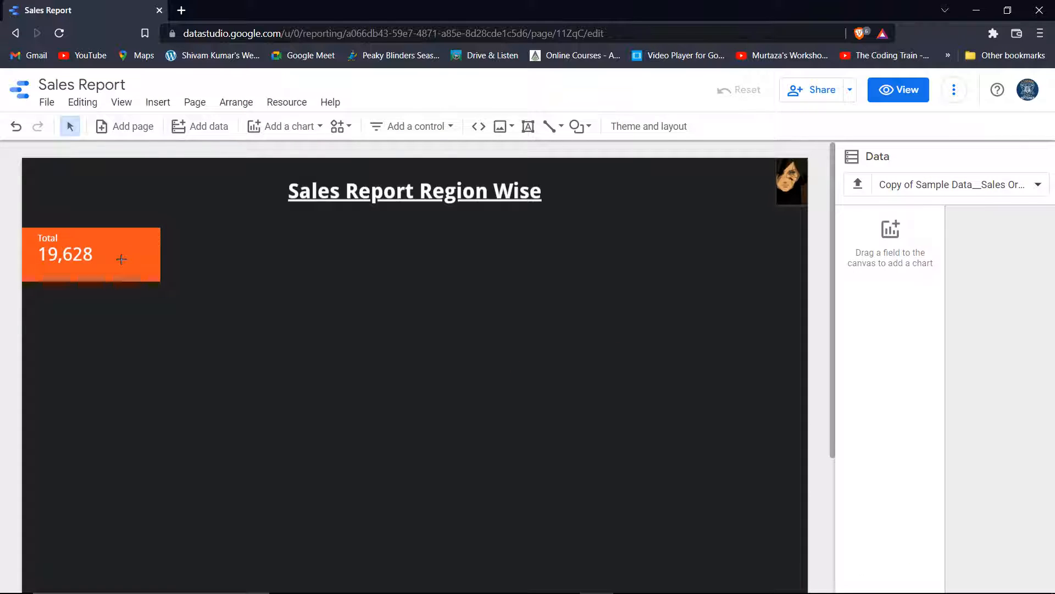
Nudge the Total scorecard's position and change its border to light teal
{"action": "left_click", "coordinate": [138, 267]}
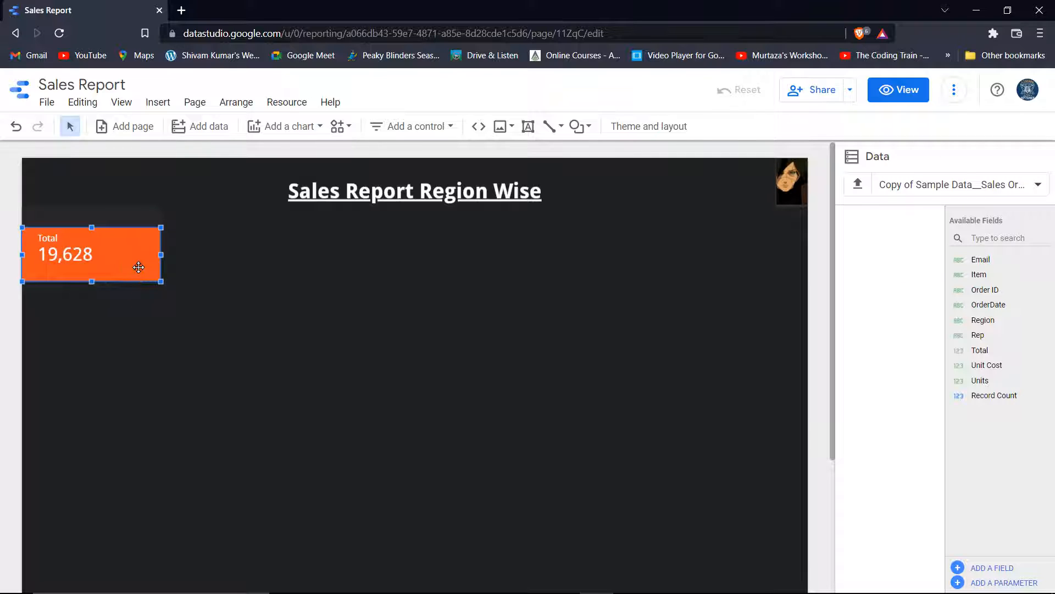
{"action": "key", "text": "Right"}
{"action": "key", "text": "Right"}
{"action": "key", "text": "Left"}
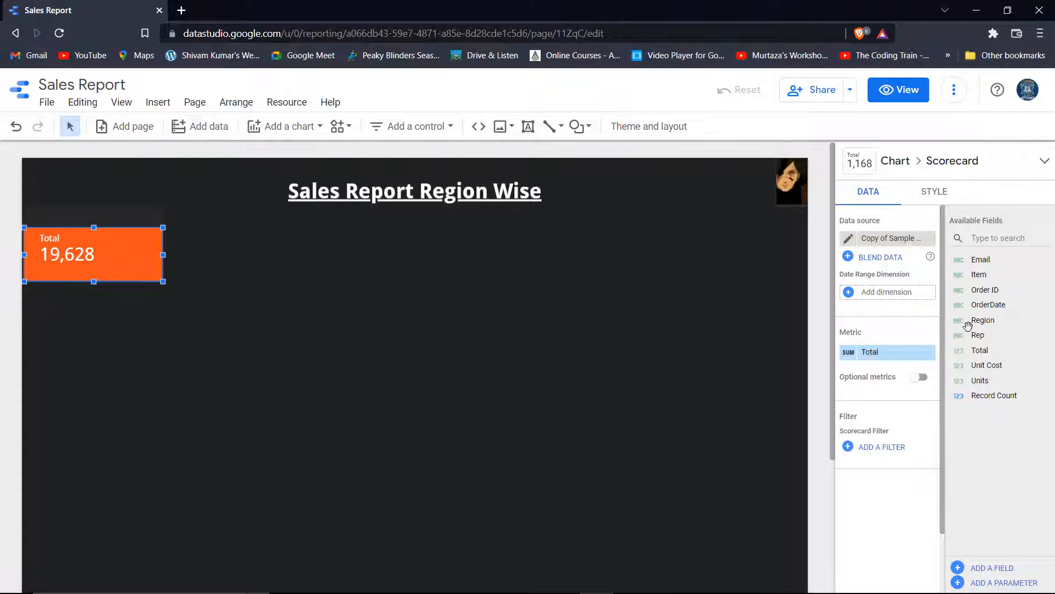
{"action": "left_click", "coordinate": [940, 191]}
{"action": "left_click", "coordinate": [938, 190]}
{"action": "scroll", "coordinate": [908, 317], "scroll_direction": "down", "scroll_amount": 10}
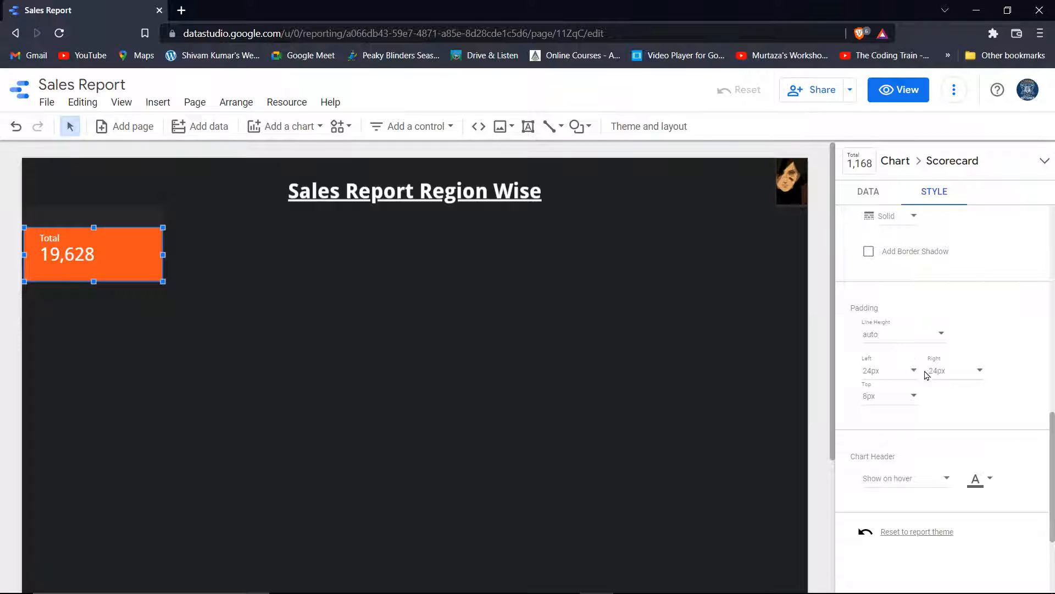
{"action": "scroll", "coordinate": [891, 387], "scroll_direction": "up", "scroll_amount": 3}
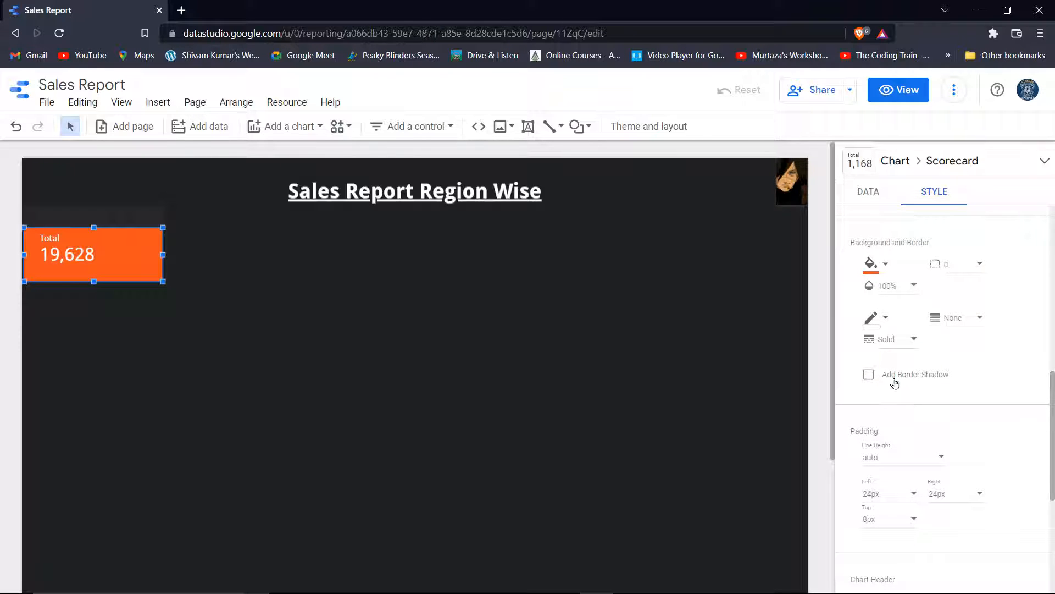
{"action": "left_click", "coordinate": [871, 326]}
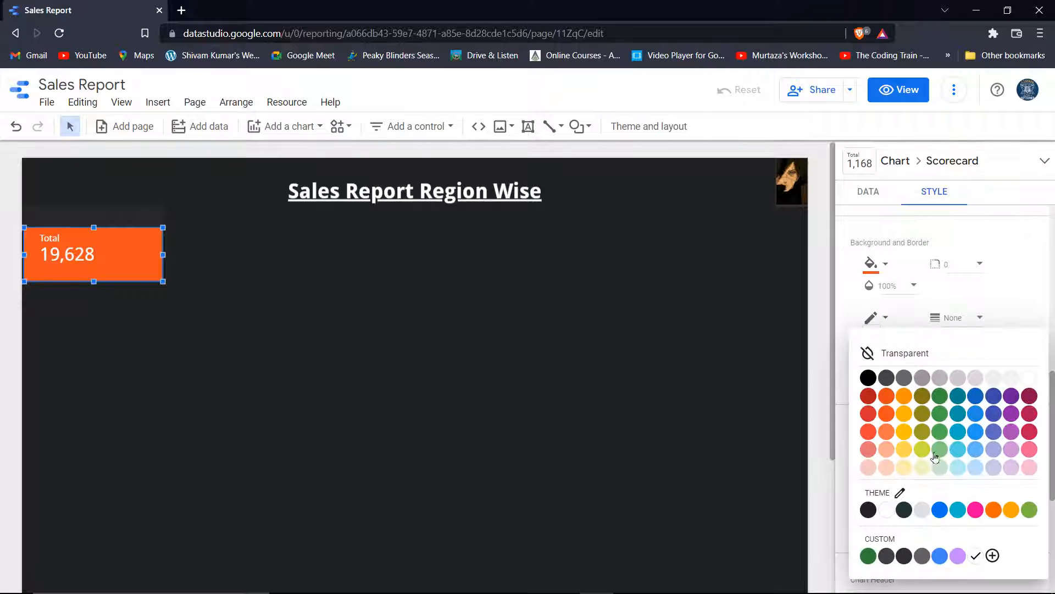
{"action": "left_click", "coordinate": [956, 473]}
{"action": "left_click", "coordinate": [315, 277]}
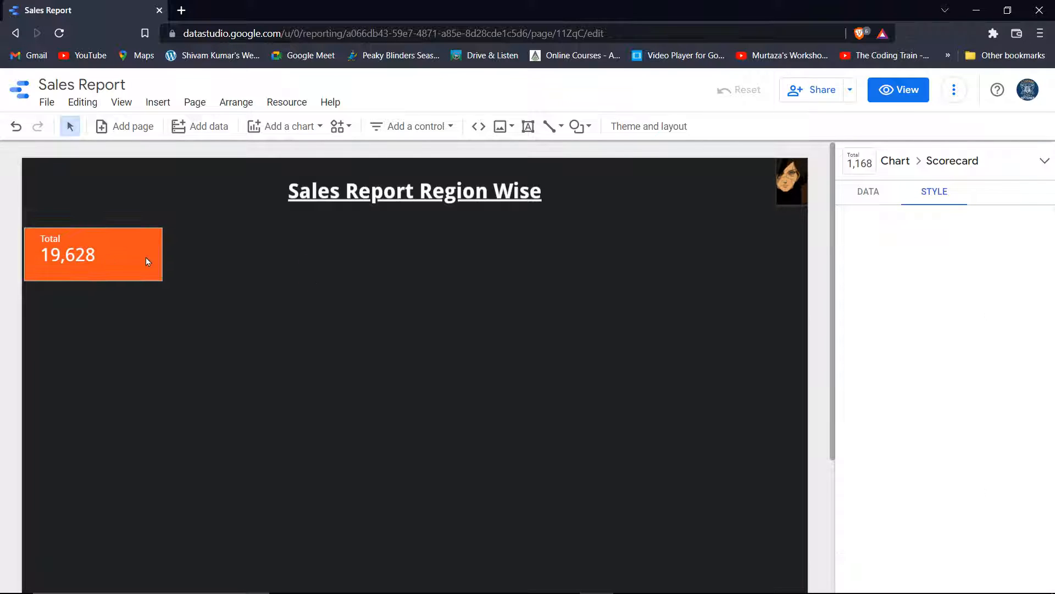
Duplicate the Total scorecard and place the copy beside the original
{"action": "left_click", "coordinate": [113, 264]}
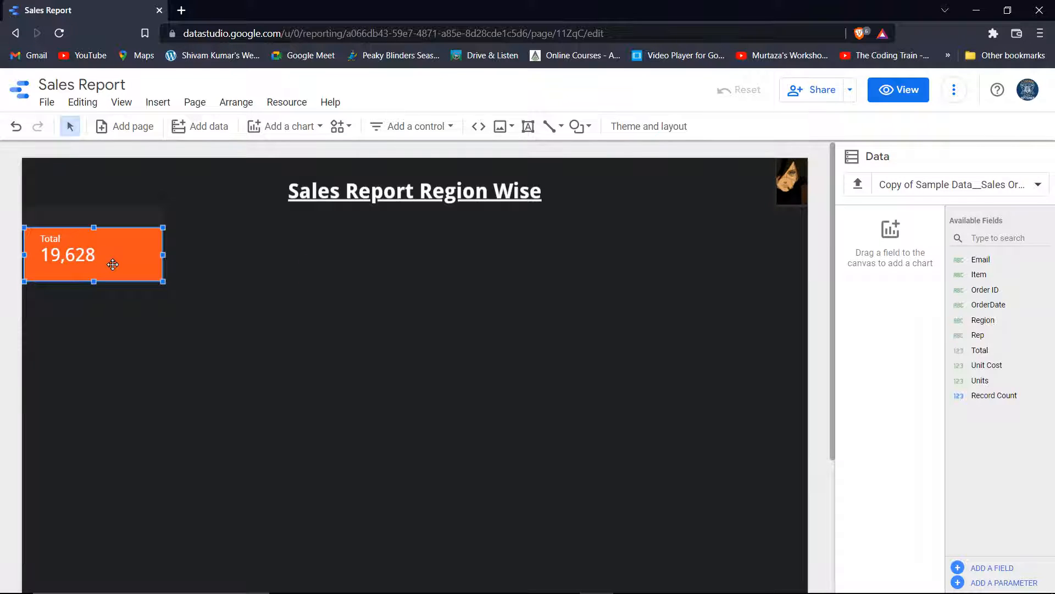
{"action": "right_click", "coordinate": [104, 264]}
{"action": "left_click", "coordinate": [152, 415]}
{"action": "left_click_drag", "start_coordinate": [128, 262], "coordinate": [258, 251]}
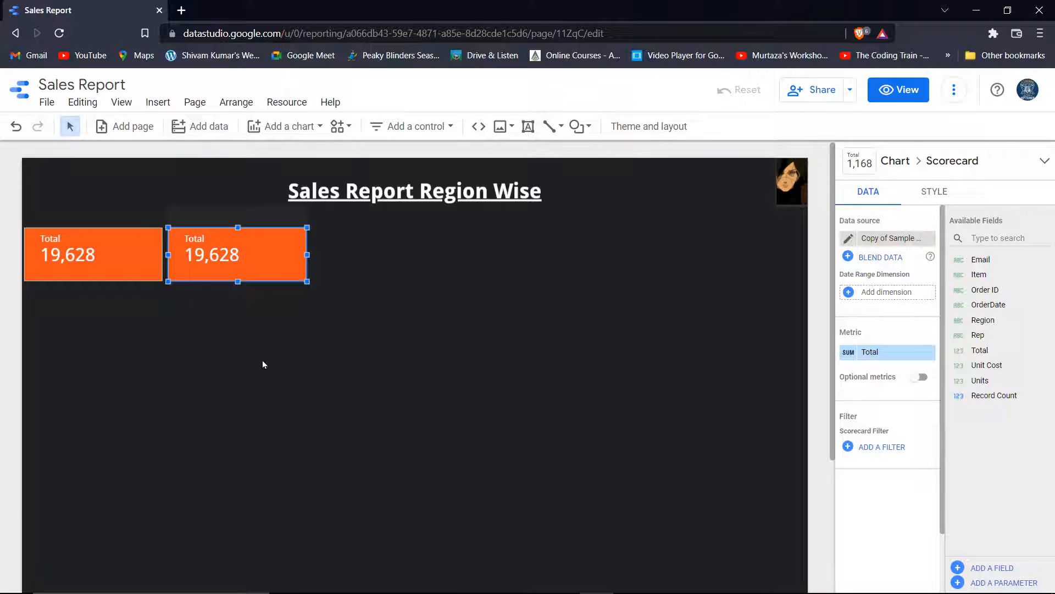
Switch the copied scorecard's metric from Total to Unit Cost, showing 873
{"action": "right_click", "coordinate": [270, 268]}
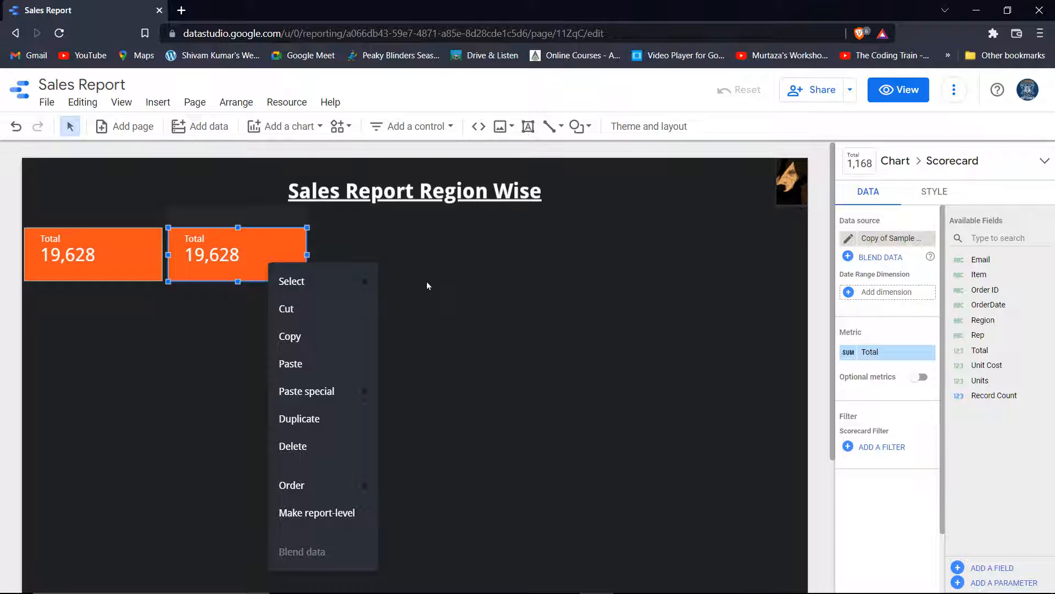
{"action": "left_click", "coordinate": [885, 356]}
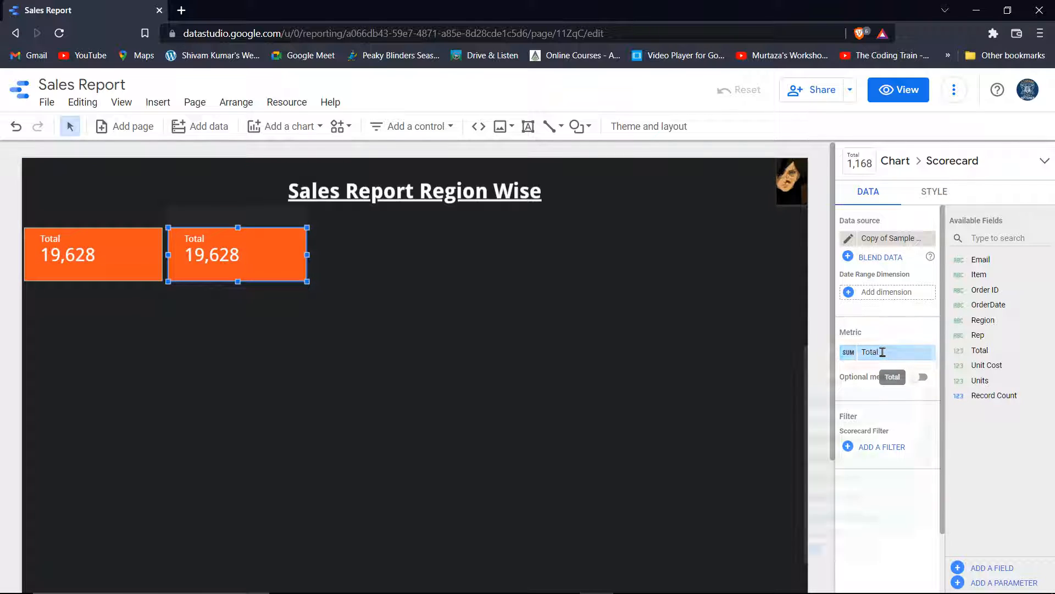
{"action": "left_click", "coordinate": [883, 356]}
{"action": "scroll", "coordinate": [859, 486], "scroll_direction": "down", "scroll_amount": 2}
{"action": "scroll", "coordinate": [863, 485], "scroll_direction": "up", "scroll_amount": 2}
{"action": "scroll", "coordinate": [868, 483], "scroll_direction": "down", "scroll_amount": 2}
{"action": "left_click", "coordinate": [860, 506]}
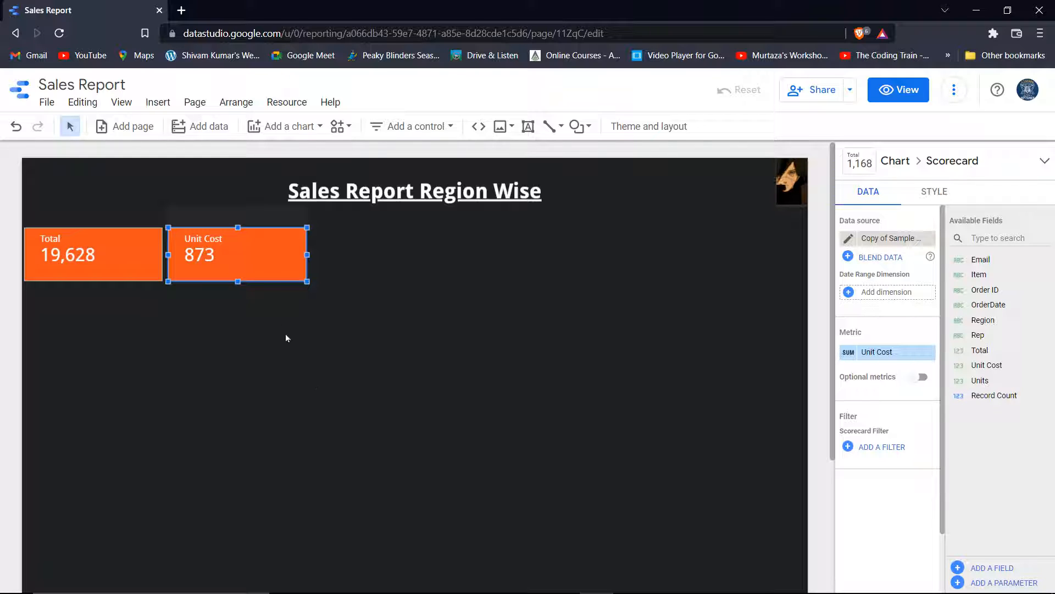
{"action": "left_click", "coordinate": [344, 392]}
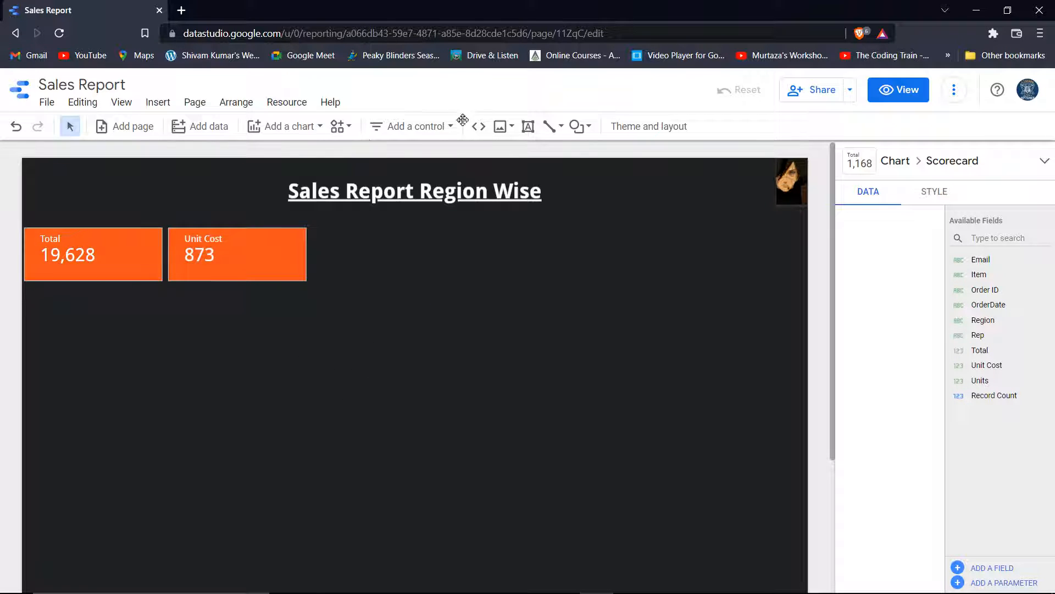
Add a date range control beside the Unit Cost scorecard with a purple background
{"action": "left_click", "coordinate": [417, 130]}
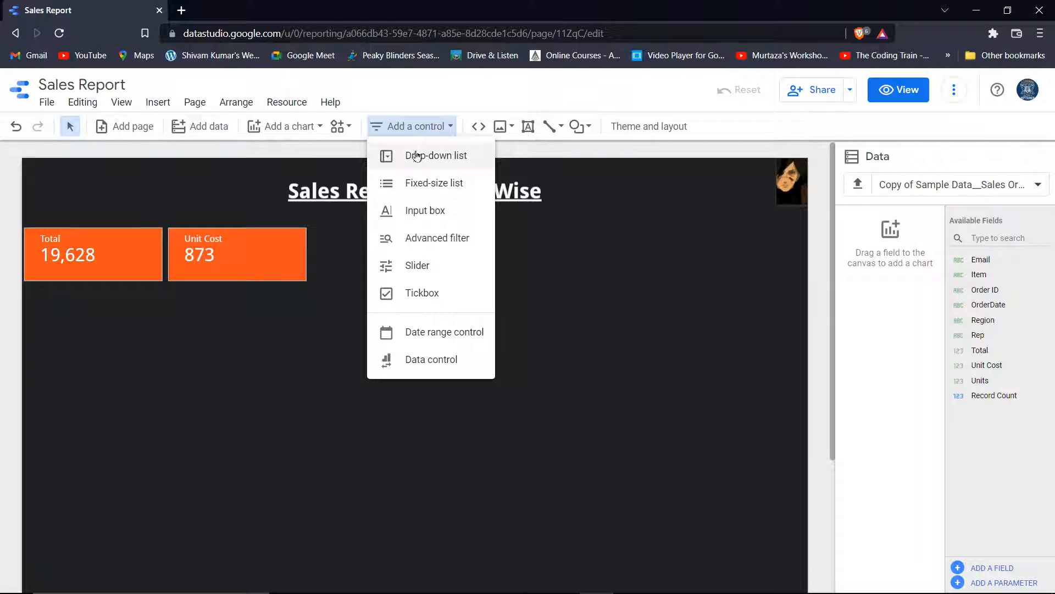
{"action": "left_click", "coordinate": [418, 332]}
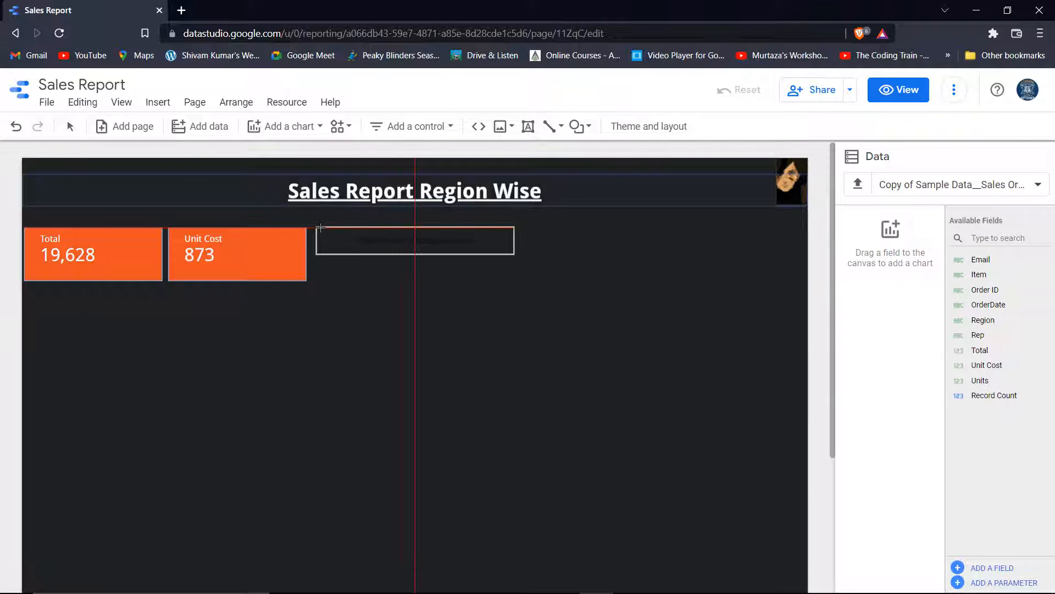
{"action": "mouse_move", "coordinate": [318, 227]}
{"action": "left_mouse_down"}
{"action": "mouse_move", "coordinate": [395, 253]}
{"action": "mouse_move", "coordinate": [514, 261]}
{"action": "mouse_move", "coordinate": [519, 278]}
{"action": "left_mouse_up"}
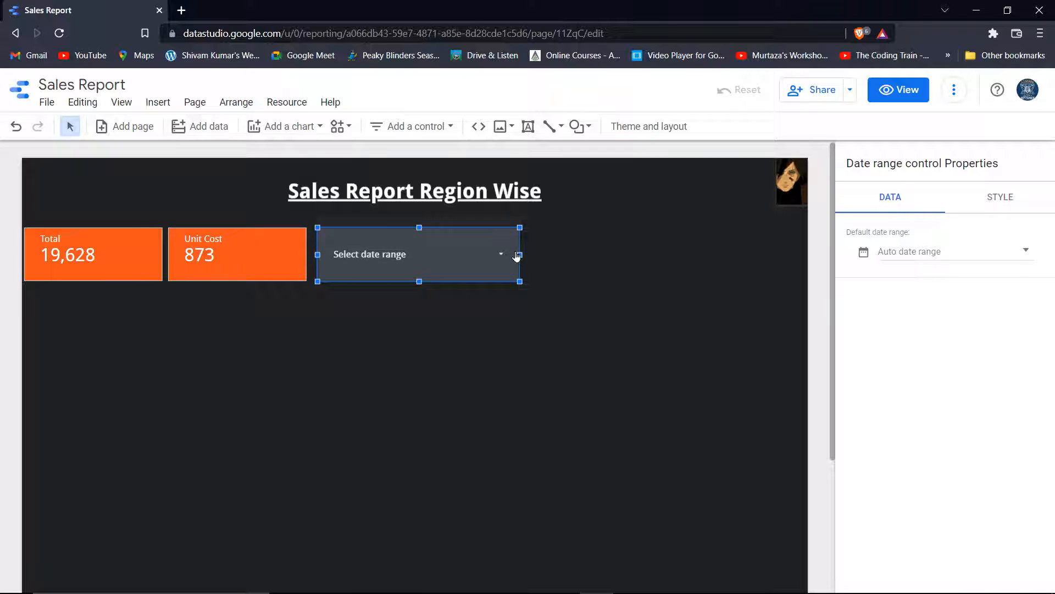
{"action": "left_click", "coordinate": [989, 198]}
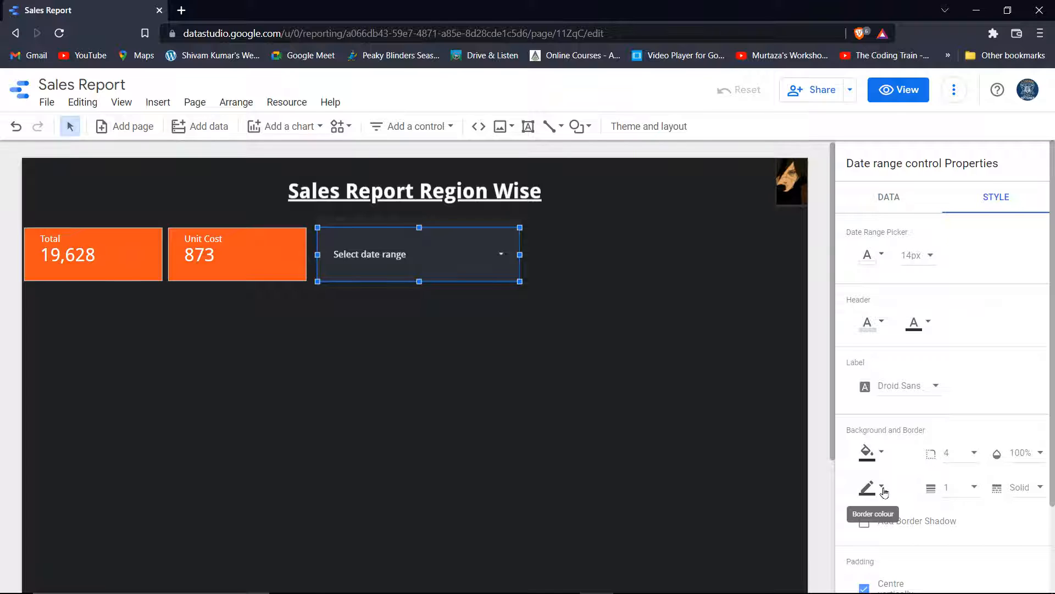
{"action": "scroll", "coordinate": [876, 458], "scroll_direction": "down", "scroll_amount": 1}
{"action": "left_click", "coordinate": [866, 385]}
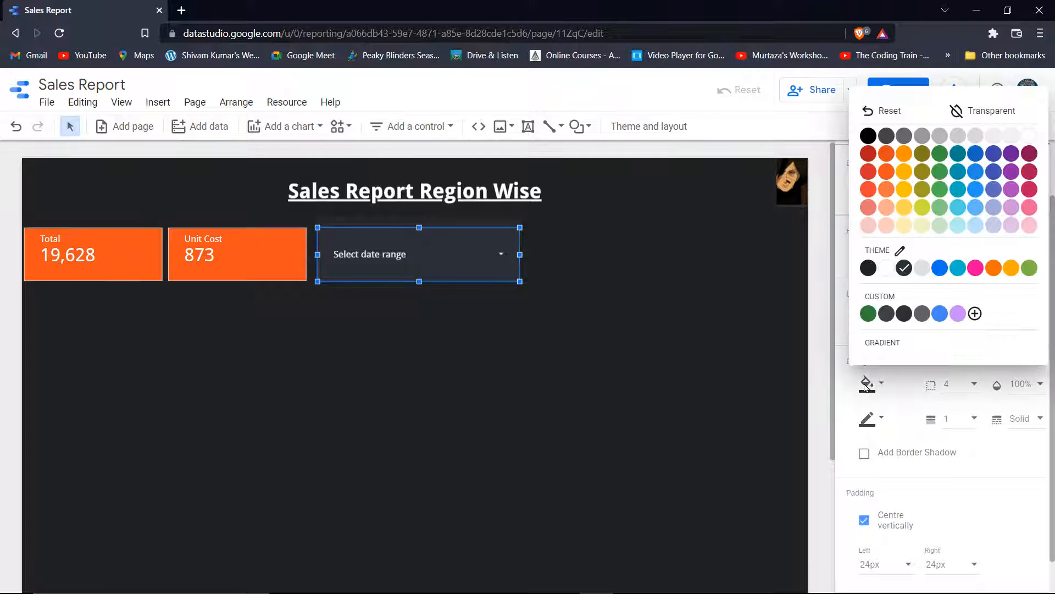
{"action": "left_click", "coordinate": [959, 314]}
Set the date control's text size to 24px and widen it to fit its label
{"action": "scroll", "coordinate": [957, 275], "scroll_direction": "up", "scroll_amount": 1}
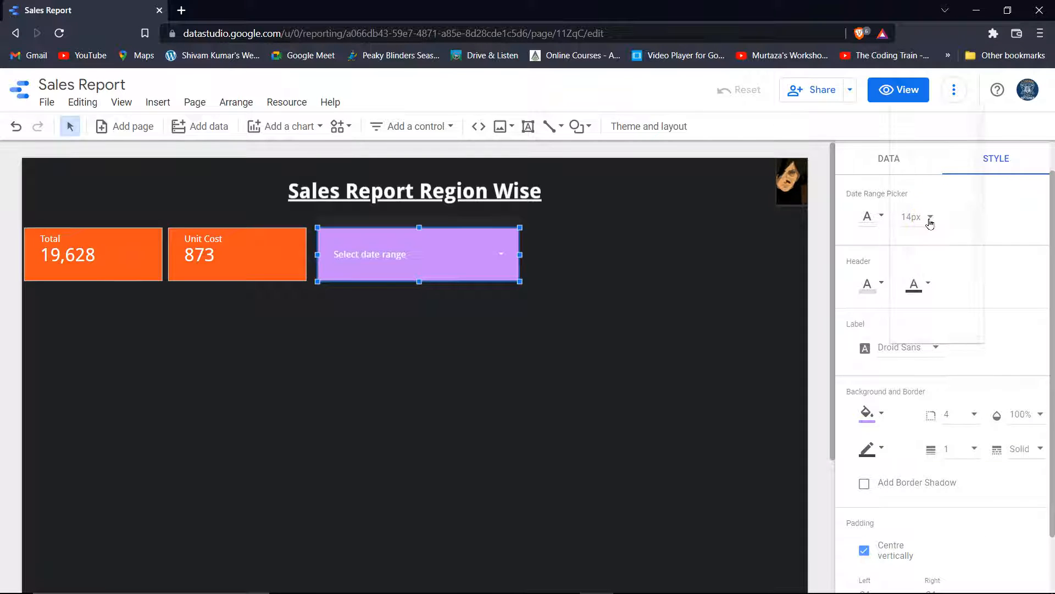
{"action": "left_click", "coordinate": [930, 218]}
{"action": "scroll", "coordinate": [925, 322], "scroll_direction": "down", "scroll_amount": 2}
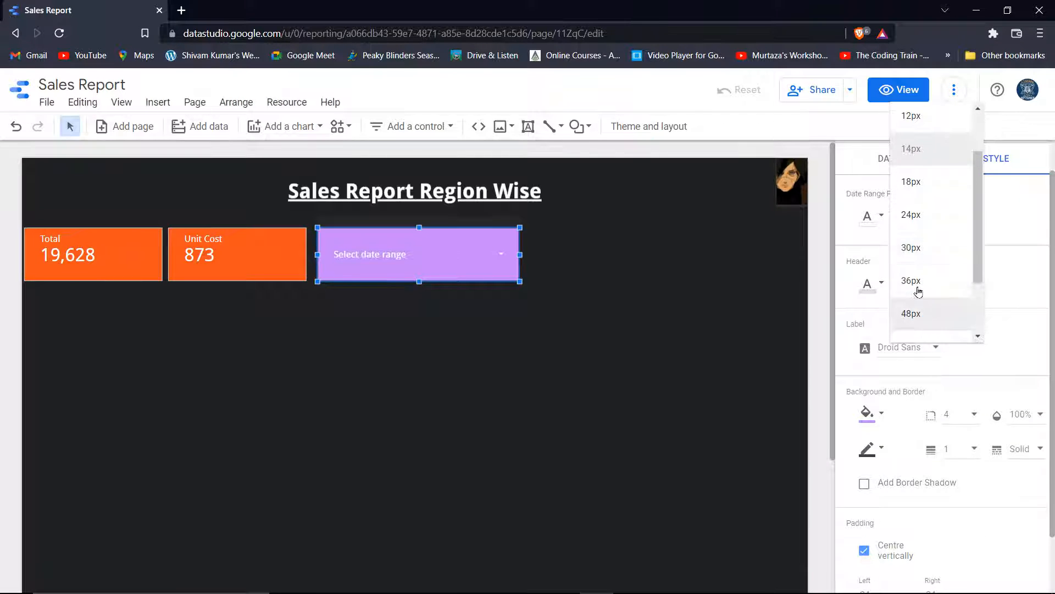
{"action": "left_click", "coordinate": [913, 281]}
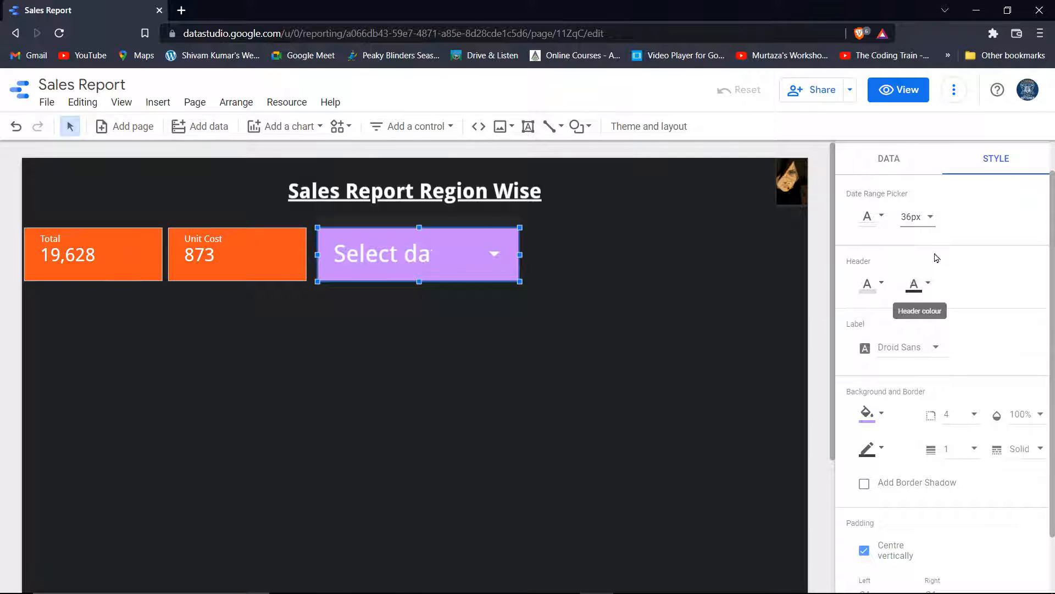
{"action": "left_click", "coordinate": [919, 217]}
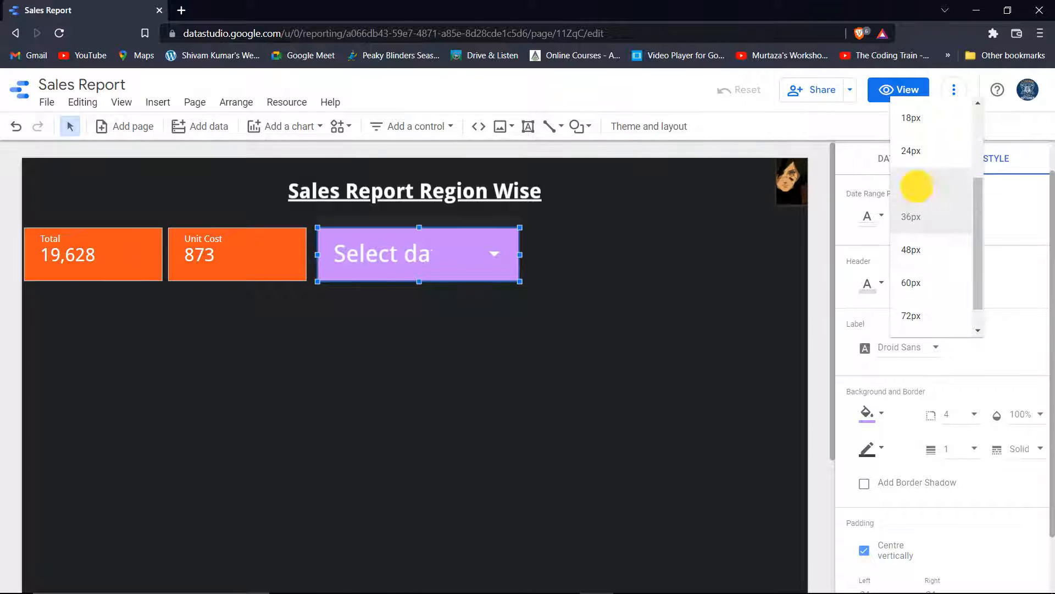
{"action": "left_click", "coordinate": [917, 190]}
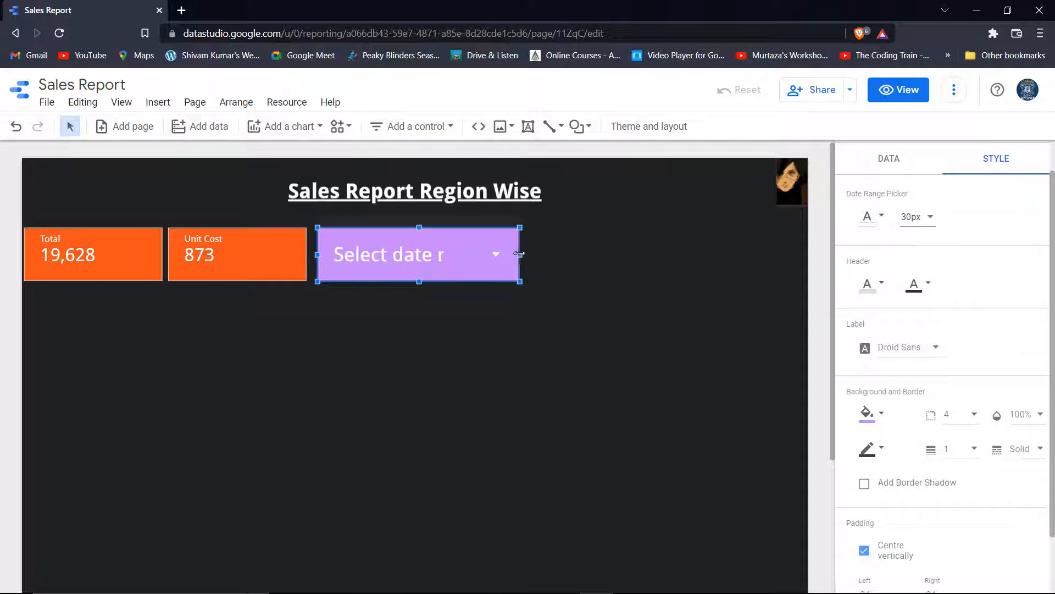
{"action": "left_click_drag", "start_coordinate": [517, 256], "coordinate": [564, 250]}
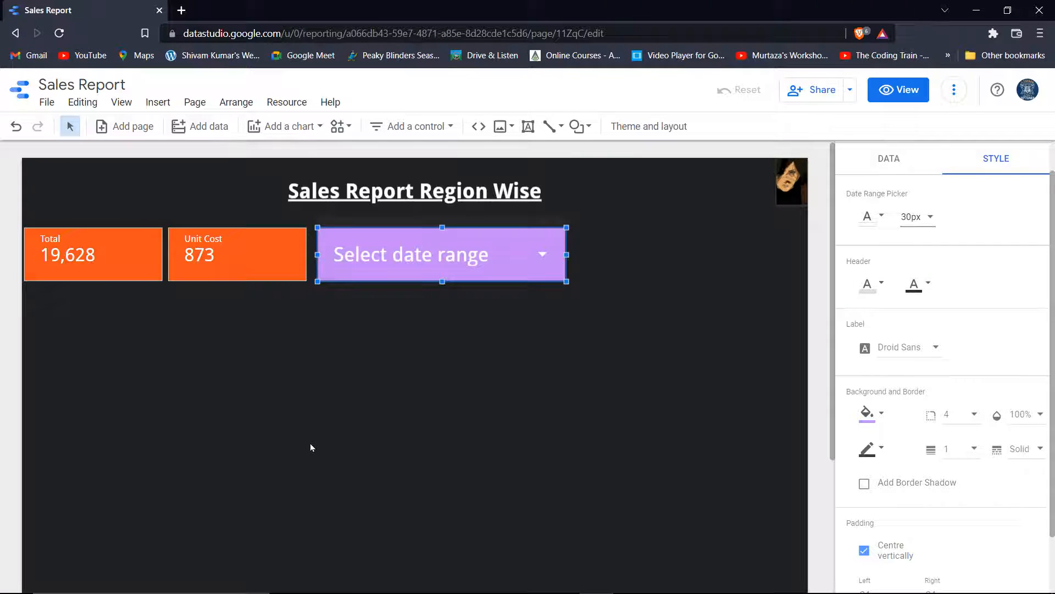
{"action": "left_click", "coordinate": [916, 218]}
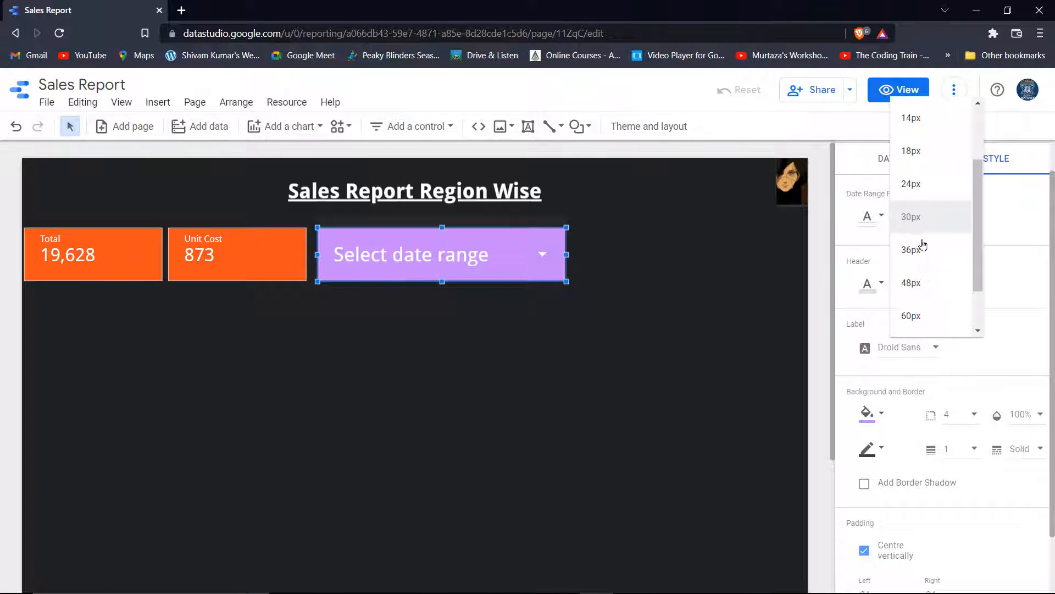
{"action": "left_click", "coordinate": [917, 193]}
{"action": "left_click", "coordinate": [460, 364]}
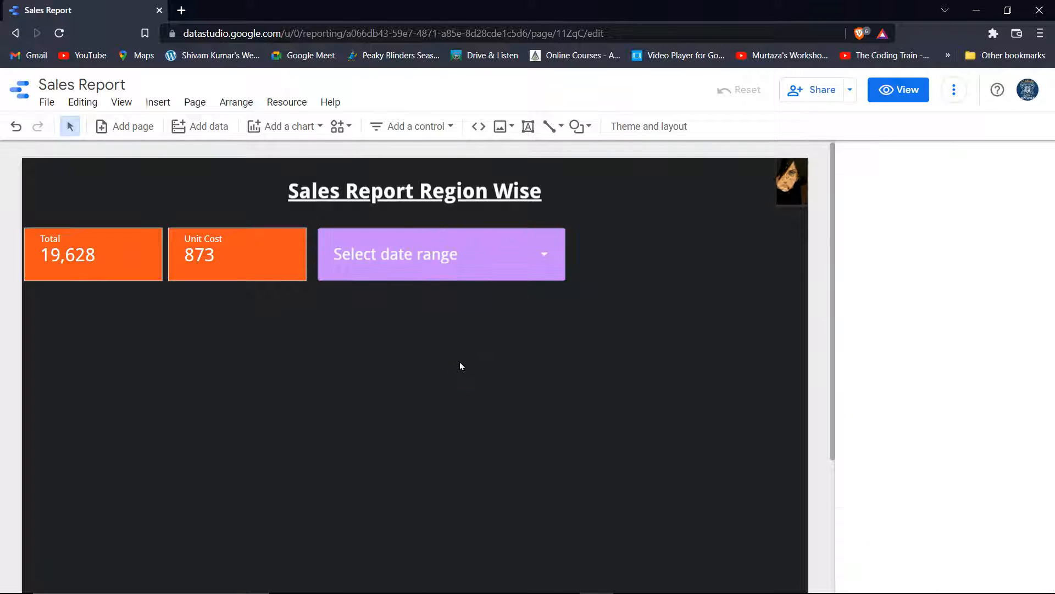
{"action": "left_click", "coordinate": [541, 256]}
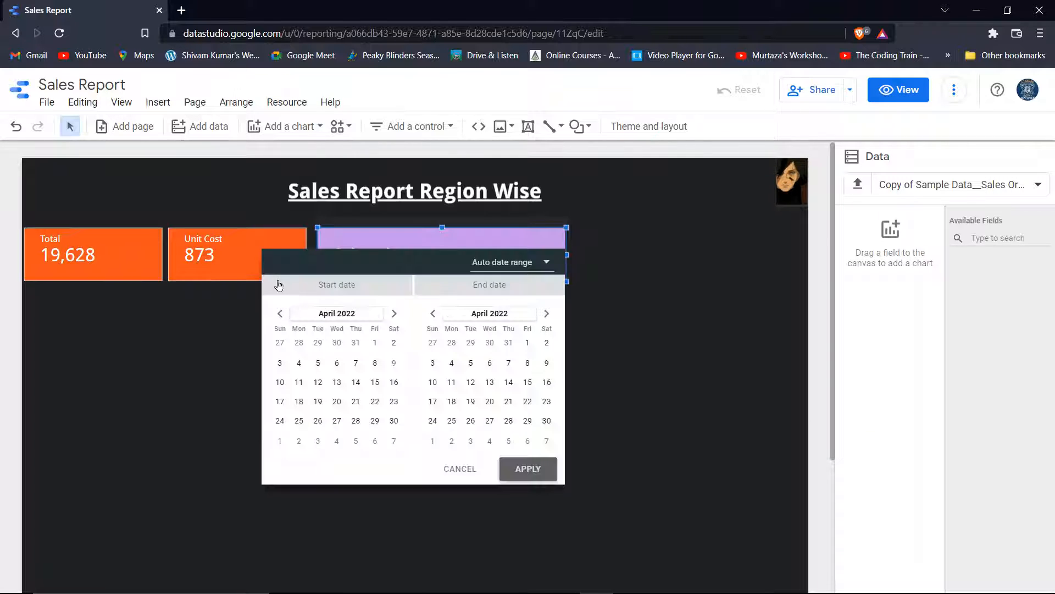
Set the date range control to the This year preset and apply it
{"action": "left_click", "coordinate": [166, 377]}
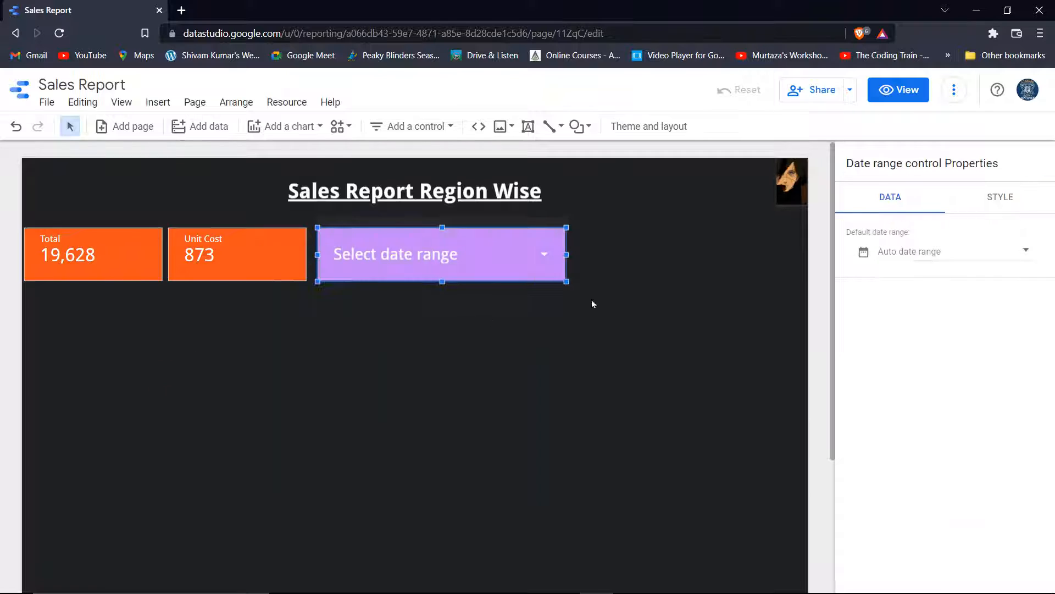
{"action": "left_click", "coordinate": [540, 259]}
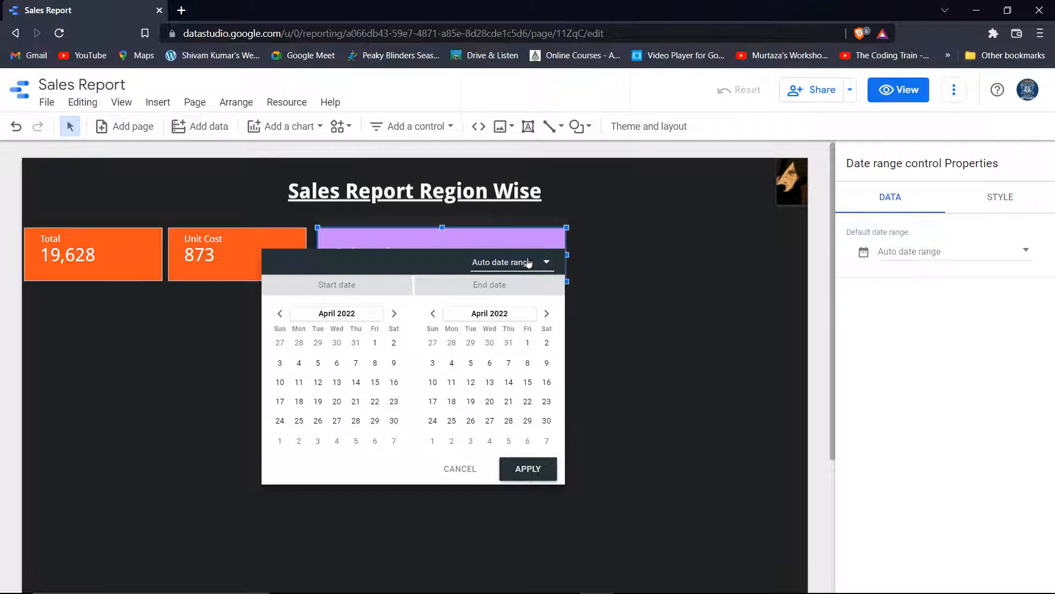
{"action": "left_click", "coordinate": [546, 261]}
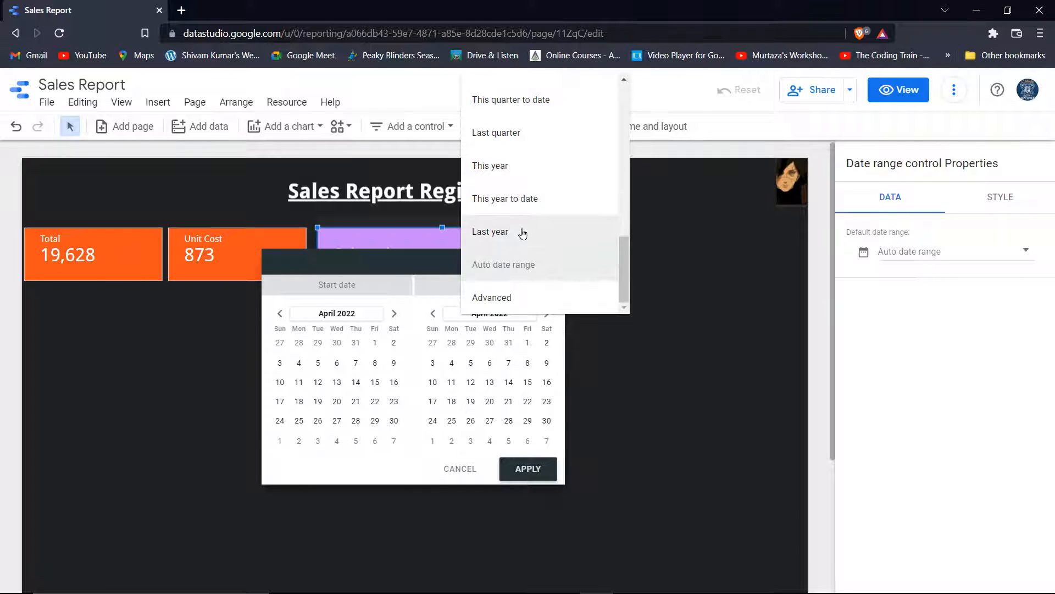
{"action": "left_click", "coordinate": [531, 198]}
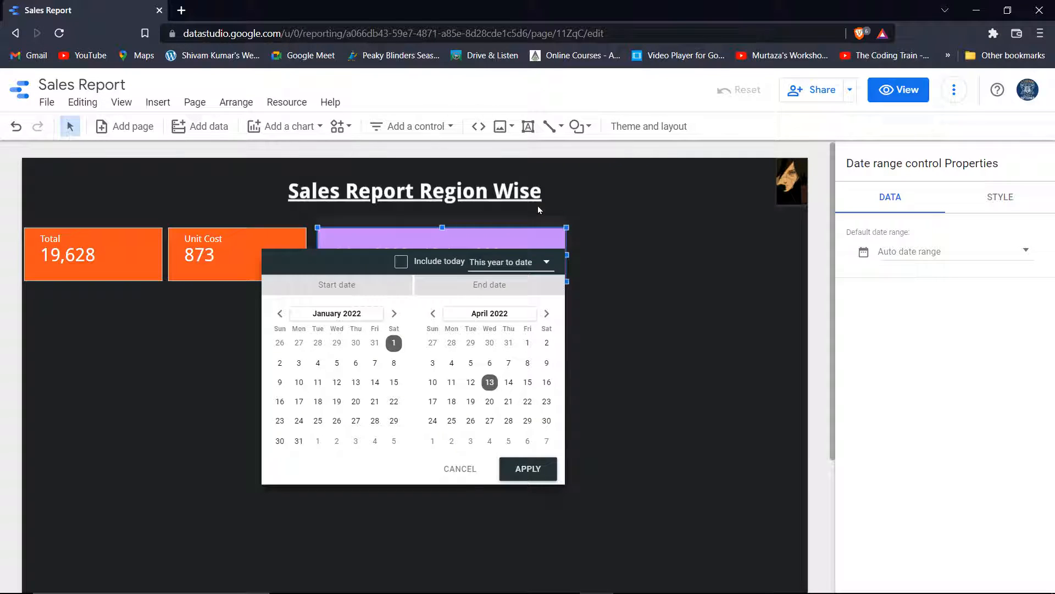
{"action": "left_click", "coordinate": [533, 469]}
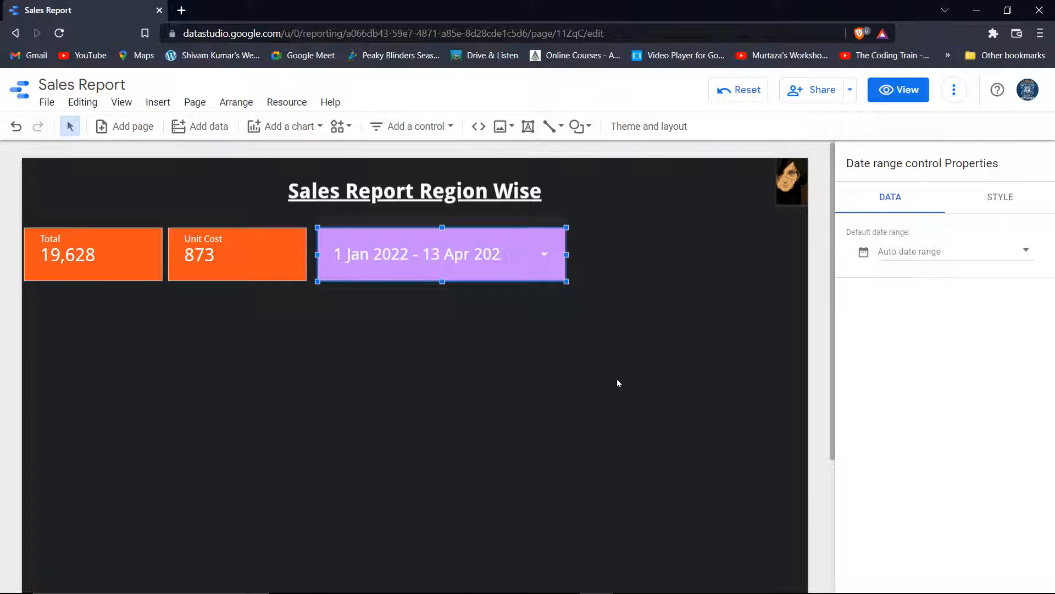
Reapply This year with today included, so it reads 1 Jan 2022 – 31 Dec 2022
{"action": "key", "text": "alt+Tab"}
{"action": "left_click", "coordinate": [811, 251]}
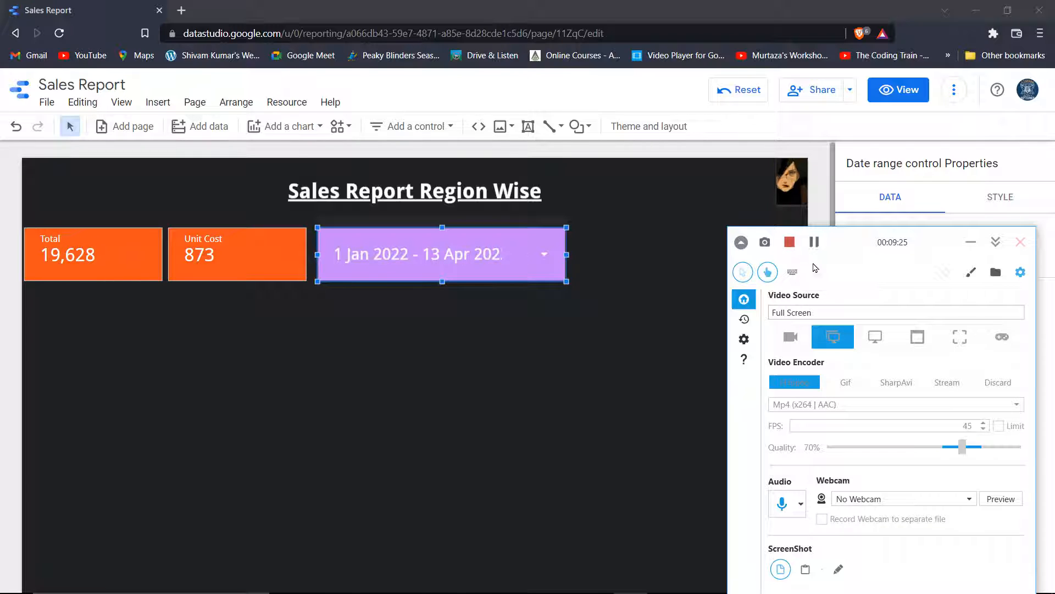
{"action": "key", "text": "alt+Tab"}
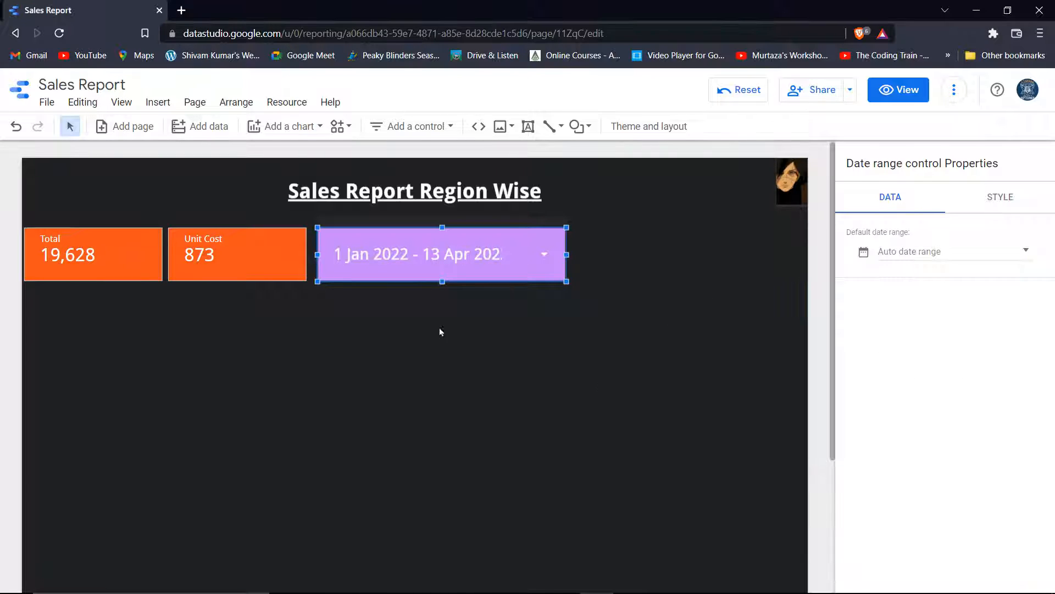
{"action": "left_click", "coordinate": [544, 257]}
{"action": "left_click", "coordinate": [403, 266]}
{"action": "left_click", "coordinate": [505, 269]}
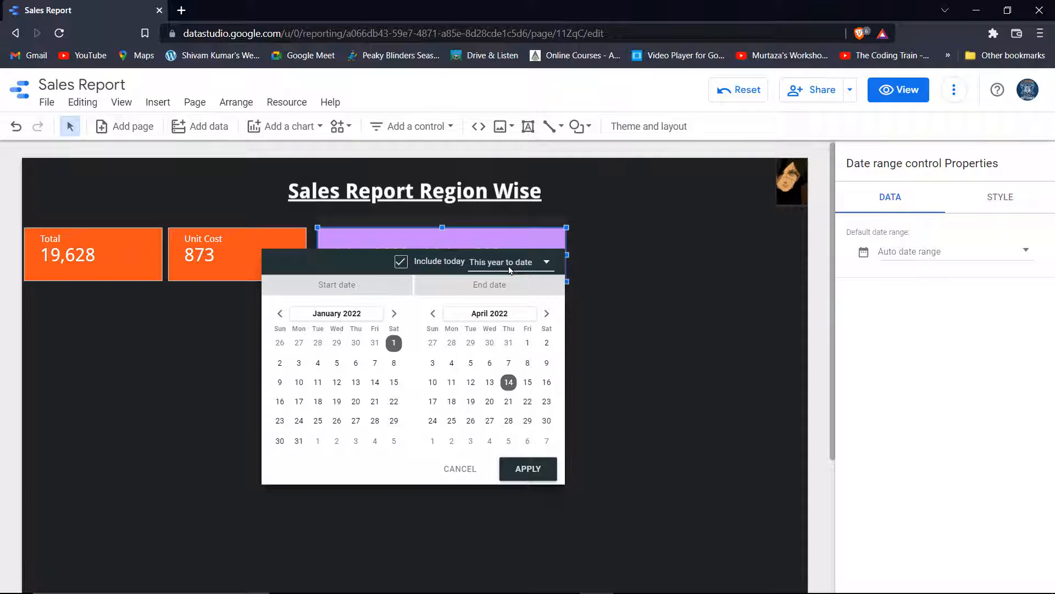
{"action": "left_click", "coordinate": [508, 232]}
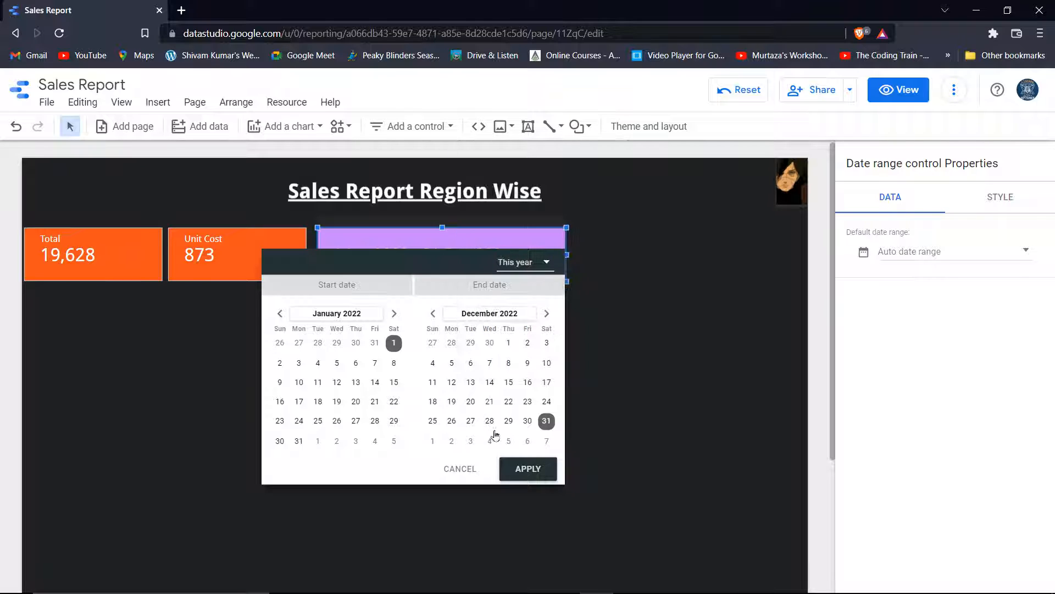
{"action": "left_click", "coordinate": [520, 473]}
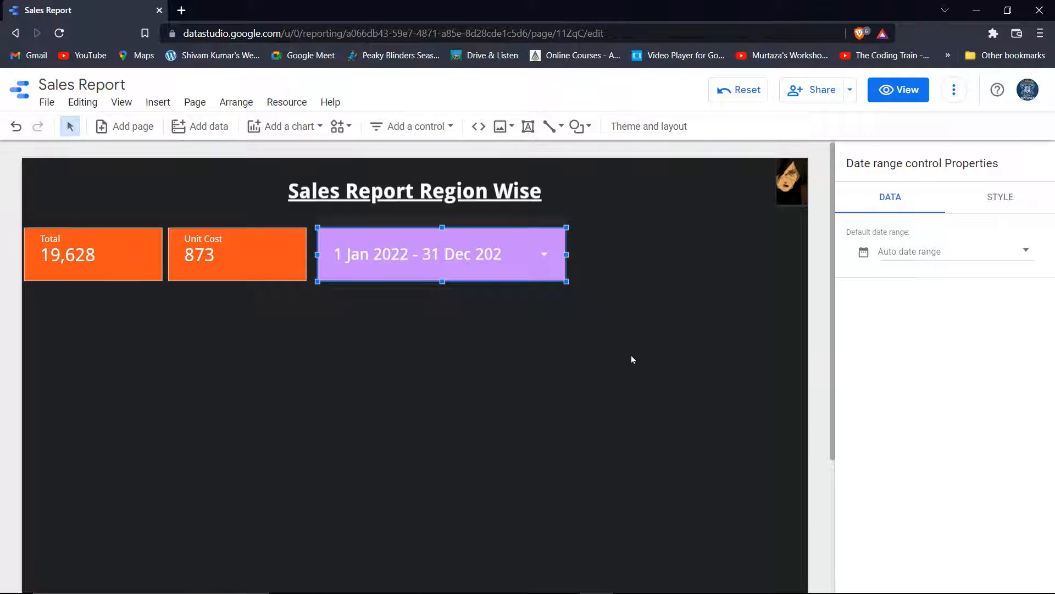
{"action": "left_click", "coordinate": [259, 257]}
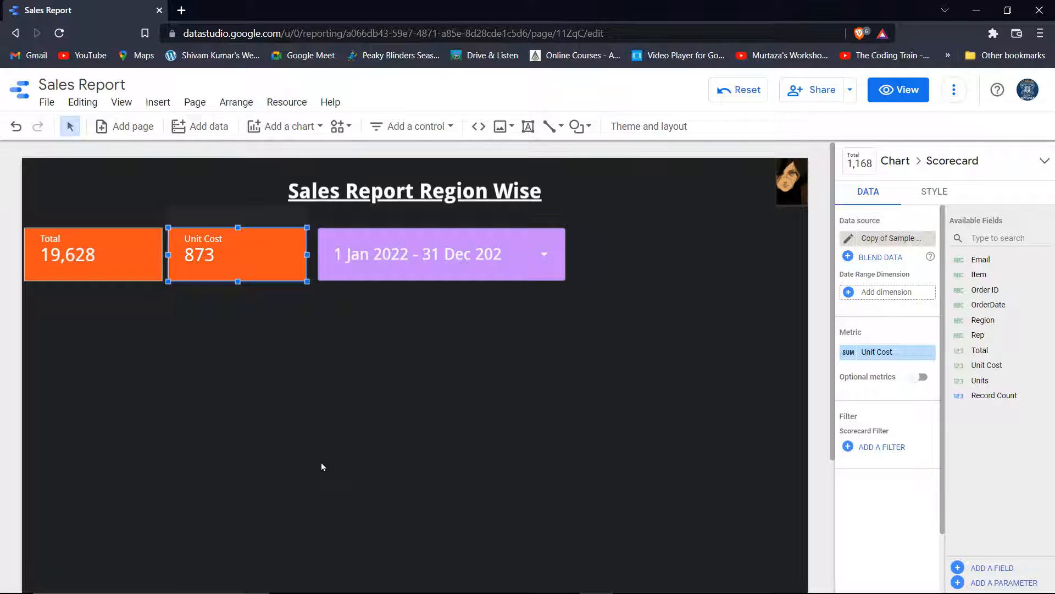
Duplicate the Unit Cost scorecard and move the copy to the right side of the canvas
{"action": "key", "text": "ctrl+d"}
{"action": "left_click", "coordinate": [269, 281]}
{"action": "left_click_drag", "start_coordinate": [268, 281], "coordinate": [744, 252]}
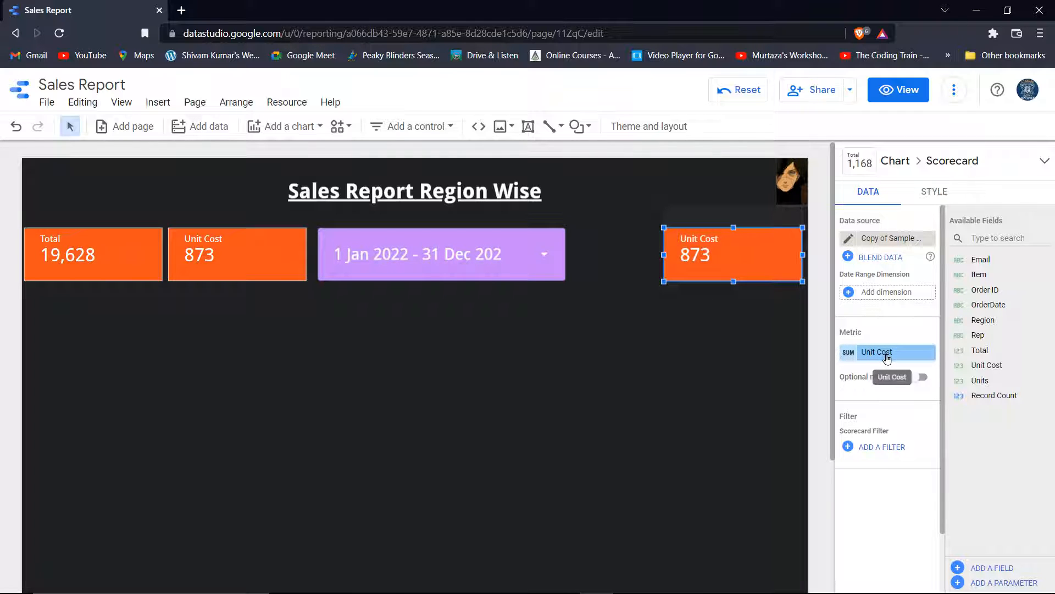
Change the copied scorecard's metric to Region so it reads 3
{"action": "left_click", "coordinate": [885, 353]}
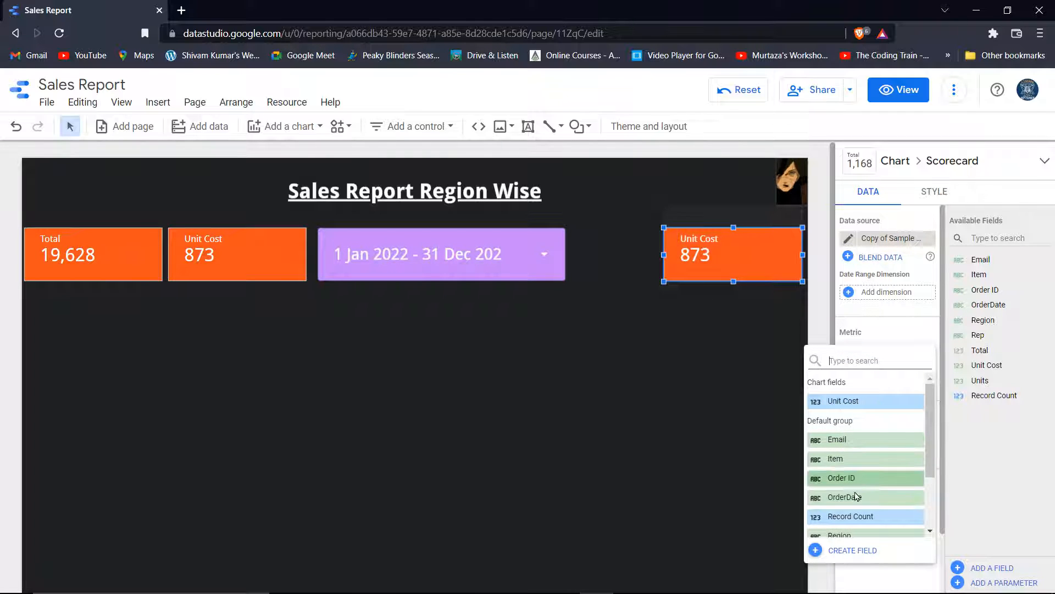
{"action": "scroll", "coordinate": [852, 488], "scroll_direction": "down", "scroll_amount": 2}
{"action": "left_click", "coordinate": [853, 466]}
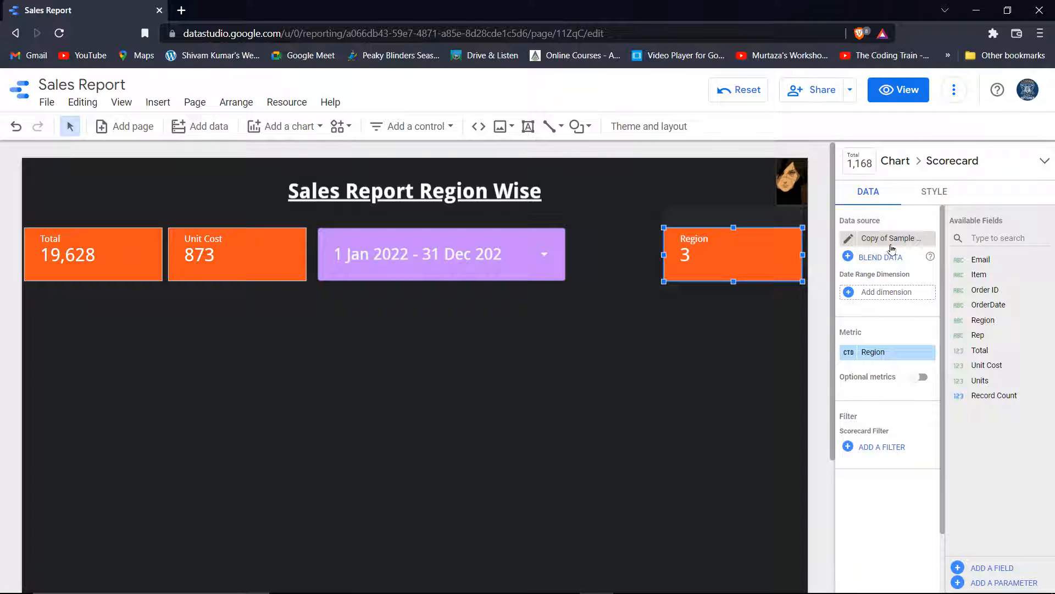
{"action": "left_click", "coordinate": [933, 192]}
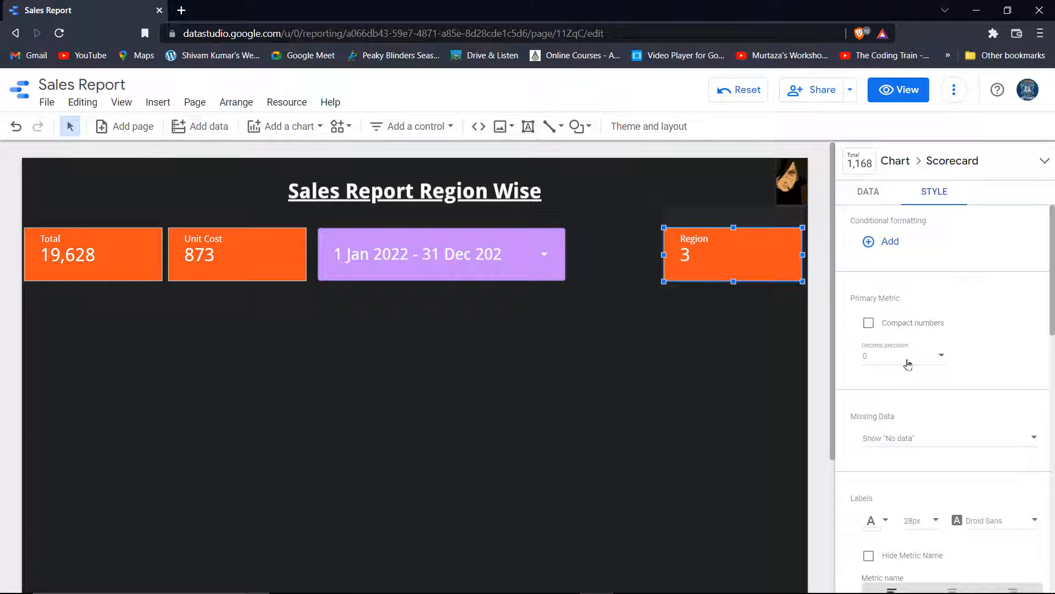
Give the Region scorecard a custom pale mint green background (#aaffdb)
{"action": "scroll", "coordinate": [933, 485], "scroll_direction": "down", "scroll_amount": 5}
{"action": "scroll", "coordinate": [912, 357], "scroll_direction": "up", "scroll_amount": 4}
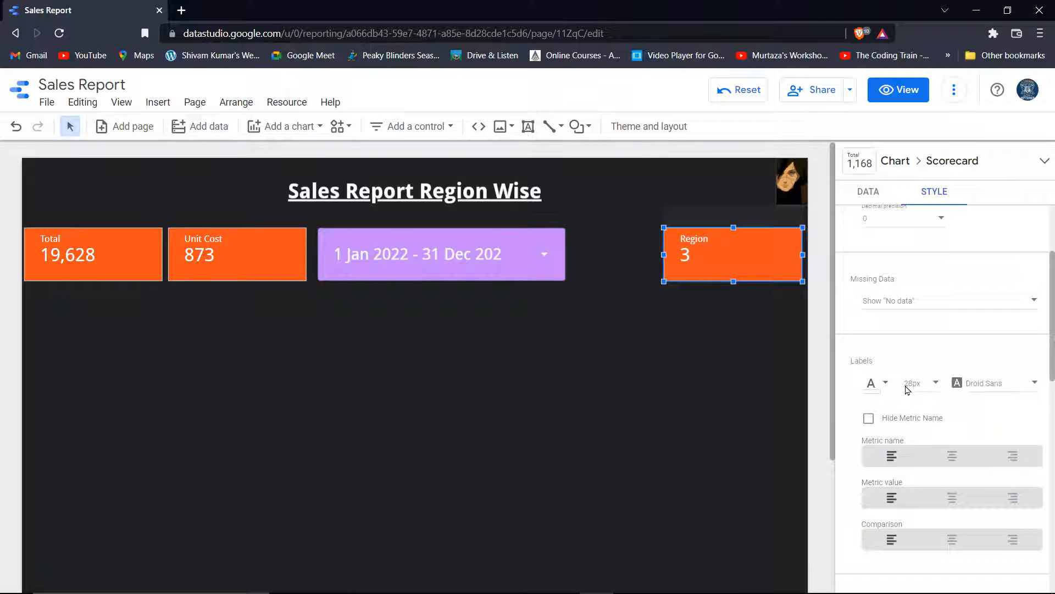
{"action": "scroll", "coordinate": [908, 390], "scroll_direction": "up", "scroll_amount": 2}
{"action": "scroll", "coordinate": [906, 386], "scroll_direction": "down", "scroll_amount": 12}
{"action": "scroll", "coordinate": [901, 374], "scroll_direction": "up", "scroll_amount": 4}
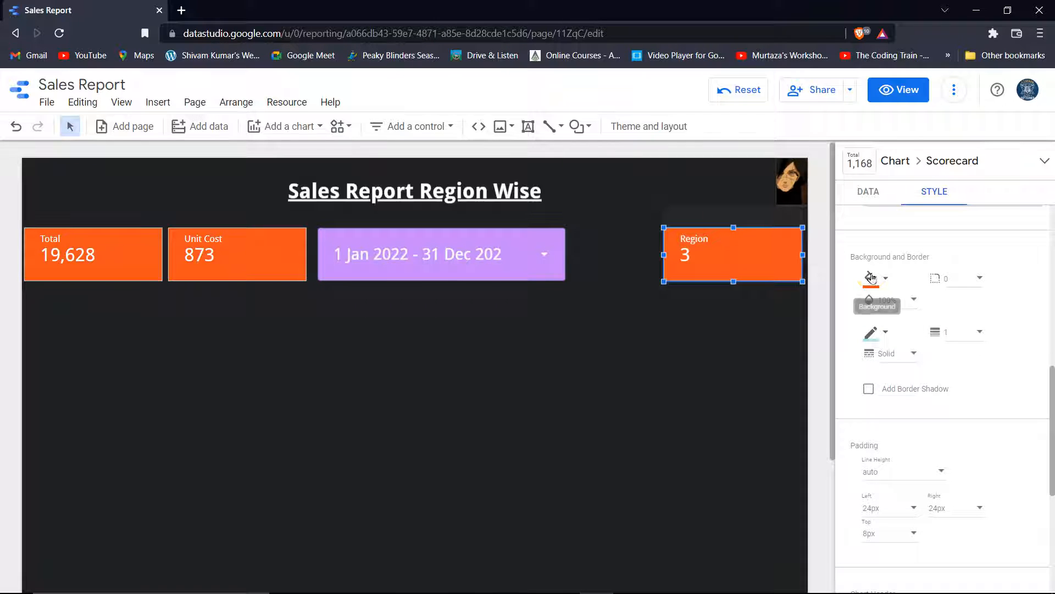
{"action": "left_click", "coordinate": [872, 278]}
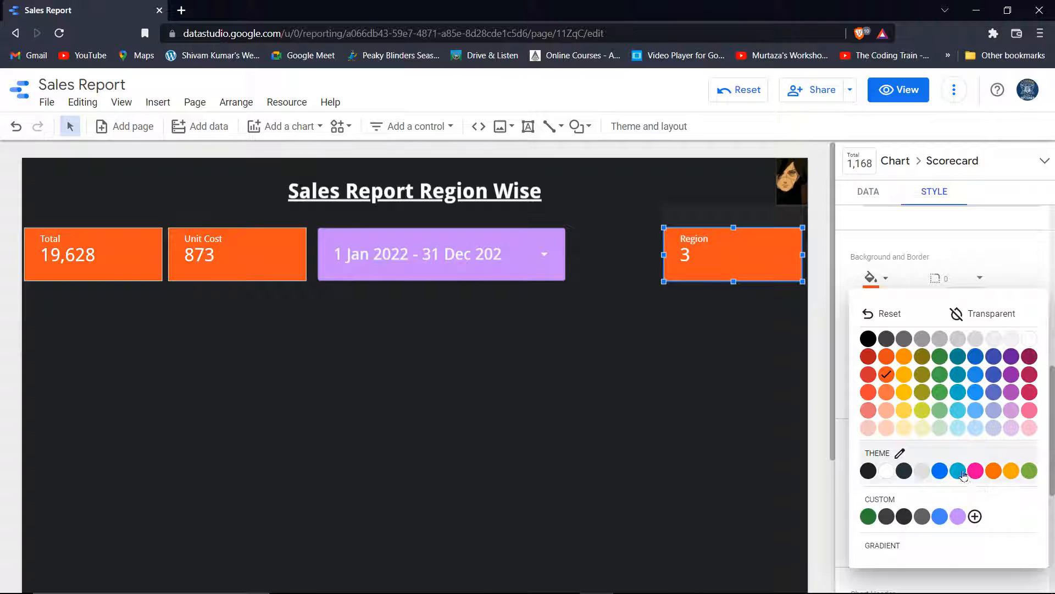
{"action": "left_click", "coordinate": [974, 517]}
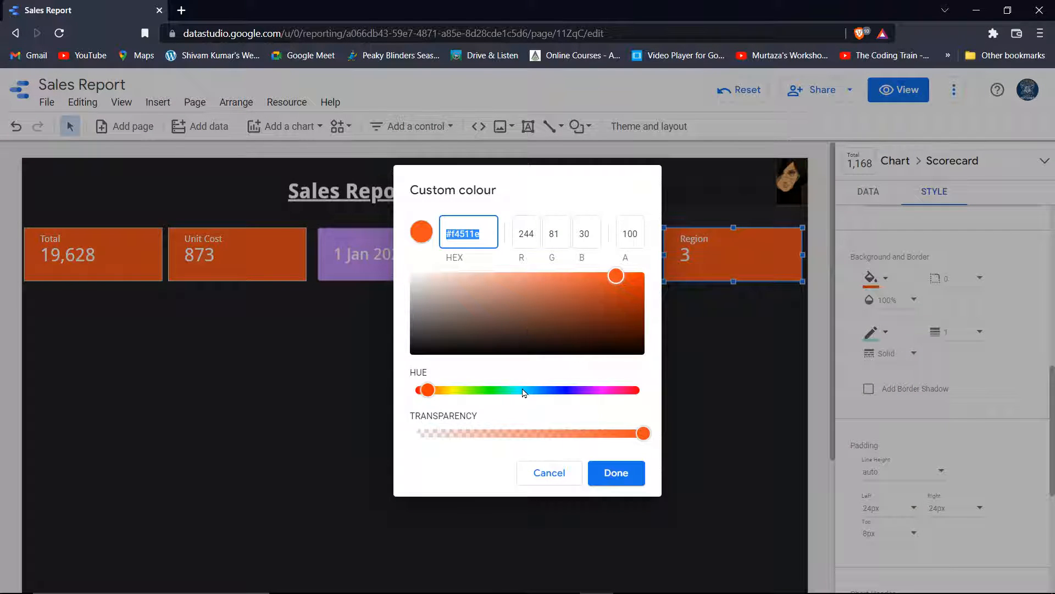
{"action": "left_click", "coordinate": [510, 391]}
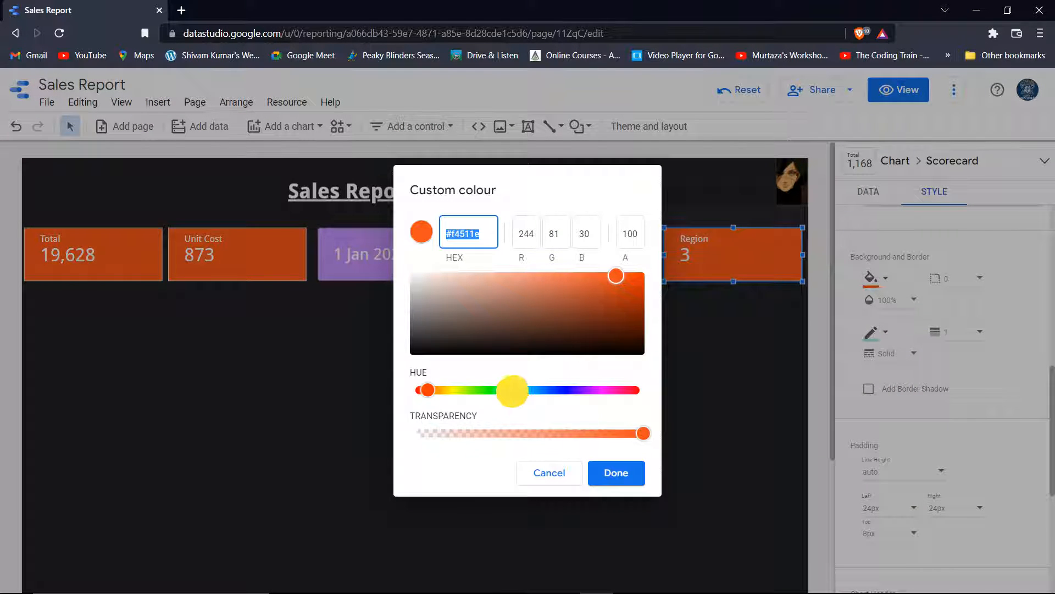
{"action": "left_click", "coordinate": [490, 277]}
{"action": "left_click", "coordinate": [617, 473]}
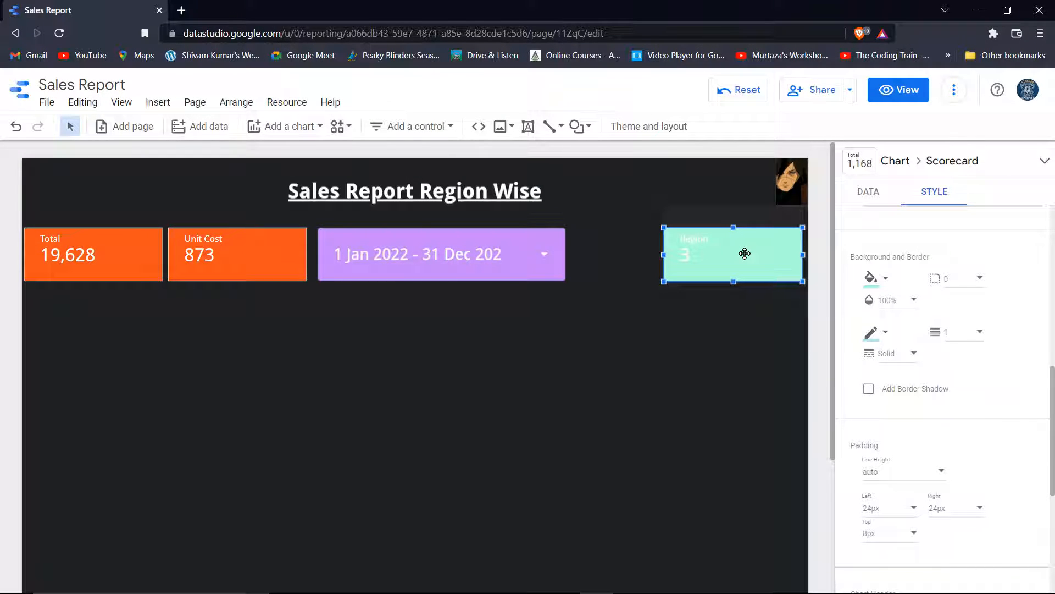
Set the Region scorecard's label text size to 36px
{"action": "scroll", "coordinate": [918, 330], "scroll_direction": "up", "scroll_amount": 9}
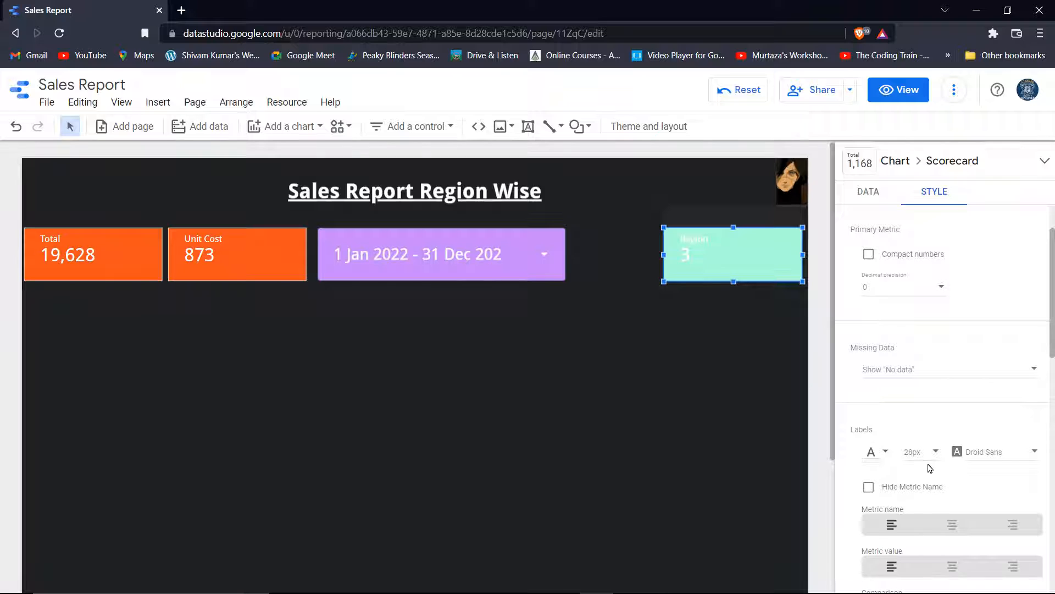
{"action": "left_click", "coordinate": [935, 452]}
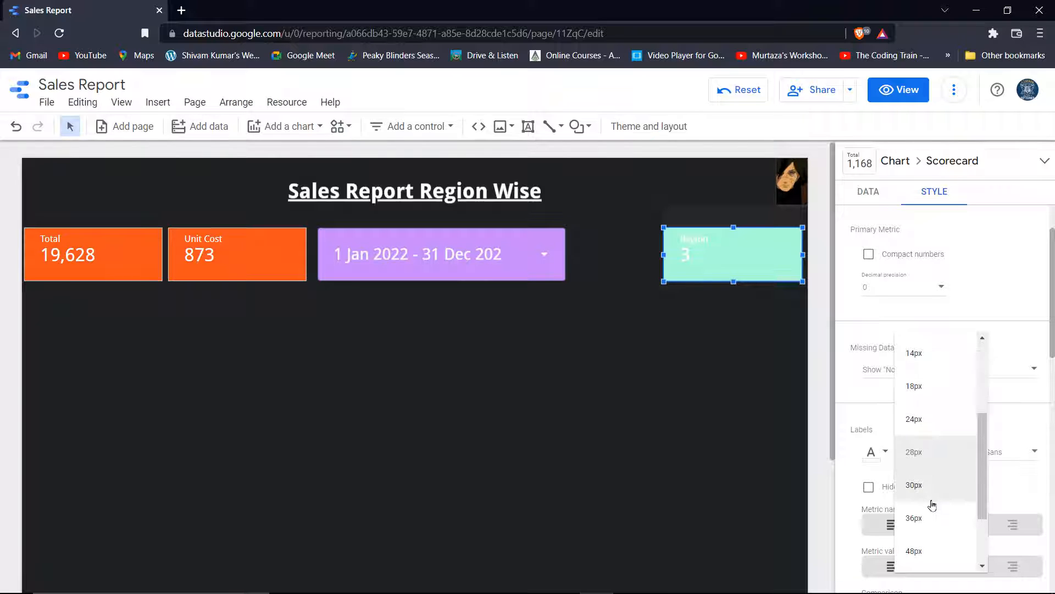
{"action": "left_click", "coordinate": [926, 518]}
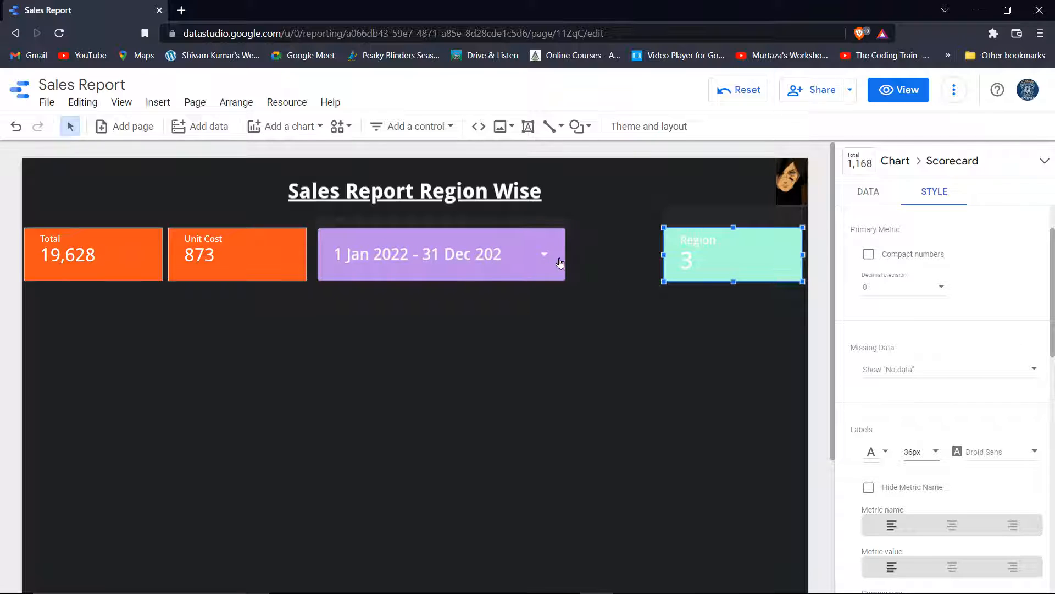
{"action": "left_click", "coordinate": [490, 262]}
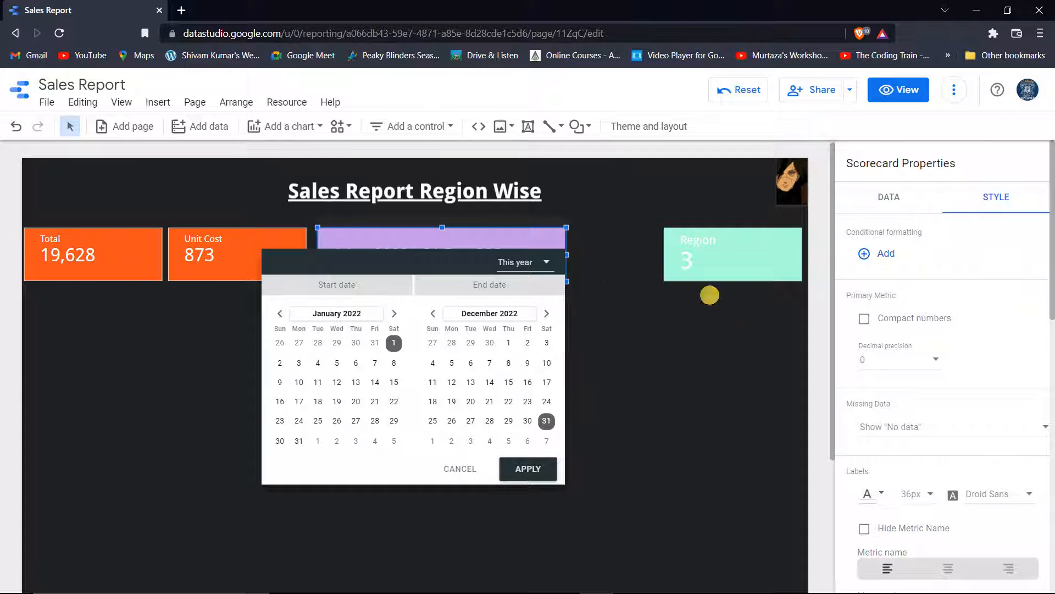
Move the date range control beside the Region scorecard and widen the Unit Cost scorecard
{"action": "left_click", "coordinate": [725, 326]}
{"action": "left_click_drag", "start_coordinate": [506, 246], "coordinate": [596, 240]}
{"action": "left_click", "coordinate": [246, 254]}
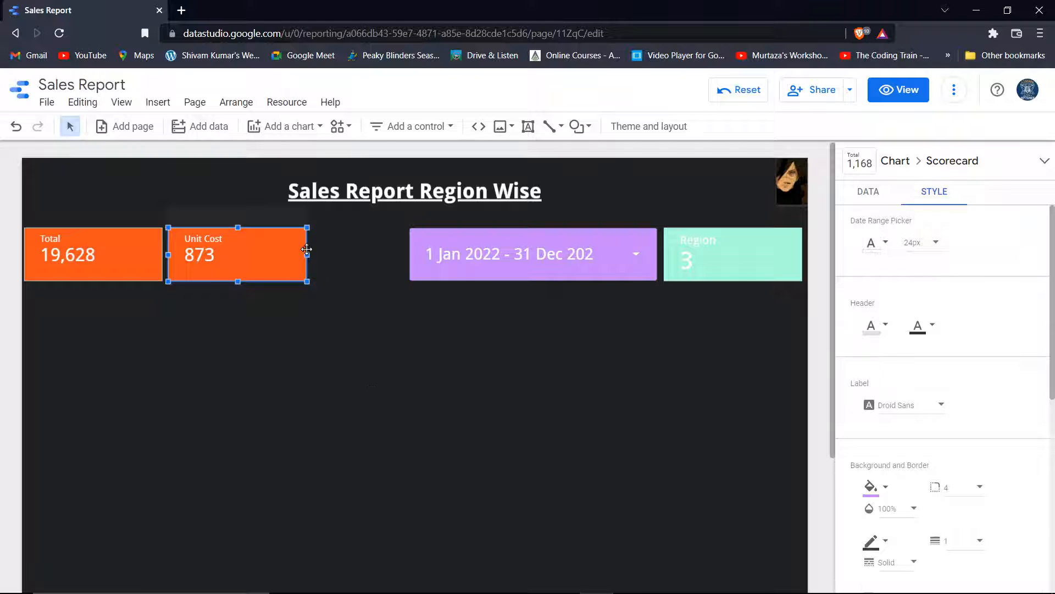
{"action": "left_click_drag", "start_coordinate": [306, 249], "coordinate": [345, 251]}
Nudge the Unit Cost scorecard against the date control, aligned with the other cards
{"action": "key", "text": "Right"}
{"action": "key", "text": "Right"}
{"action": "key", "text": "Right"}
{"action": "key", "text": "Right"}
{"action": "key", "text": "Right"}
{"action": "key", "text": "Right"}
{"action": "key", "text": "Right"}
{"action": "key", "text": "Right"}
{"action": "key", "text": "Right"}
{"action": "key", "text": "Right"}
{"action": "key", "text": "Right"}
{"action": "key", "text": "Right"}
{"action": "key", "text": "Right"}
{"action": "key", "text": "Right"}
{"action": "key", "text": "Right"}
{"action": "key", "text": "Right"}
{"action": "key", "text": "Right"}
{"action": "key", "text": "Right"}
{"action": "key", "text": "Right"}
{"action": "key", "text": "Right"}
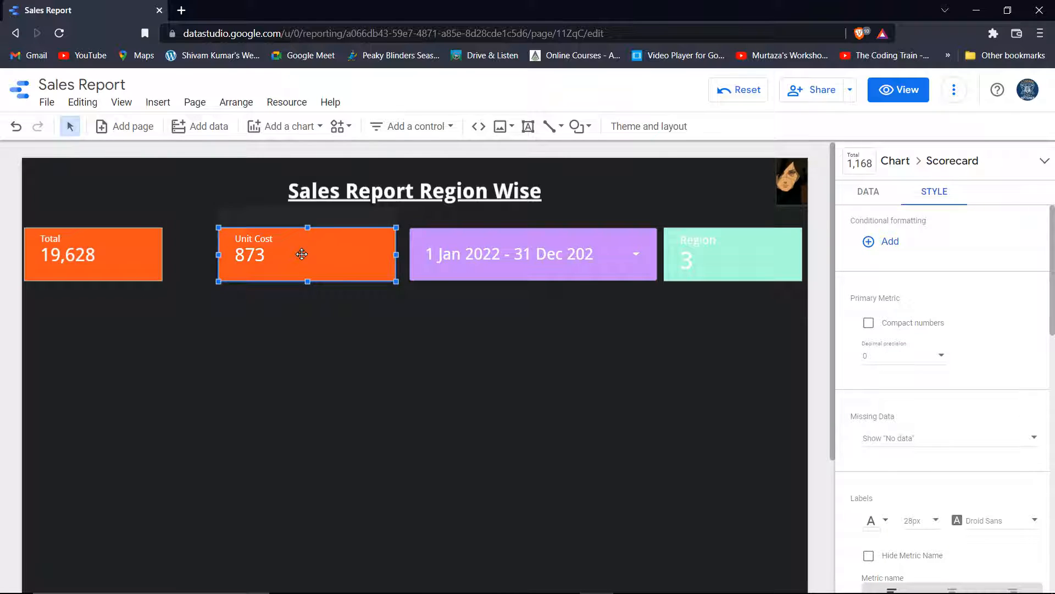
{"action": "key", "text": "Left"}
{"action": "key", "text": "Left"}
{"action": "key", "text": "Left"}
{"action": "key", "text": "Left"}
{"action": "key", "text": "Left"}
{"action": "key", "text": "Left"}
{"action": "key", "text": "Left"}
{"action": "key", "text": "Left"}
{"action": "key", "text": "Left"}
{"action": "key", "text": "Left"}
{"action": "key", "text": "Right"}
{"action": "key", "text": "Right"}
{"action": "key", "text": "Right"}
{"action": "key", "text": "Right"}
{"action": "key", "text": "Right"}
{"action": "key", "text": "Right"}
{"action": "key", "text": "Right"}
{"action": "key", "text": "Right"}
{"action": "key", "text": "Right"}
{"action": "key", "text": "Right"}
{"action": "key", "text": "Up"}
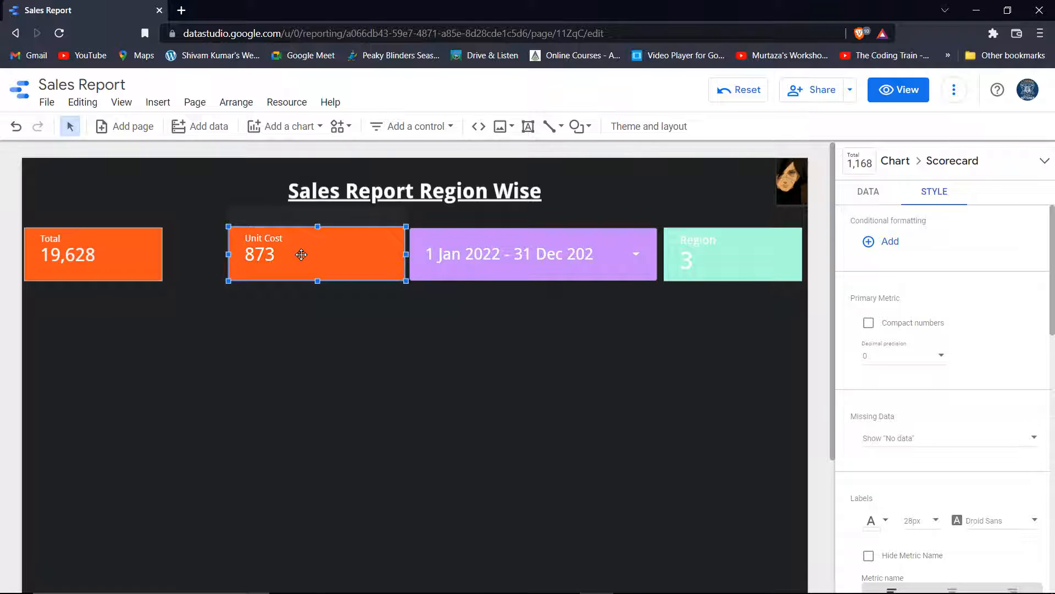
{"action": "key", "text": "Down"}
{"action": "key", "text": "Down"}
{"action": "key", "text": "Down"}
{"action": "key", "text": "Down"}
{"action": "key", "text": "Down"}
{"action": "key", "text": "Down"}
{"action": "key", "text": "Down"}
{"action": "key", "text": "Down"}
{"action": "key", "text": "Down"}
{"action": "key", "text": "Up"}
{"action": "key", "text": "Up"}
{"action": "key", "text": "Up"}
{"action": "key", "text": "Up"}
{"action": "key", "text": "Up"}
{"action": "key", "text": "shift+Down"}
{"action": "key", "text": "shift+Down"}
{"action": "key", "text": "shift+Down"}
{"action": "key", "text": "shift+Down"}
{"action": "key", "text": "shift+Down"}
Widen the Total scorecard to the right to close the gap in the top row
{"action": "key", "text": "Left"}
{"action": "left_click", "coordinate": [116, 277]}
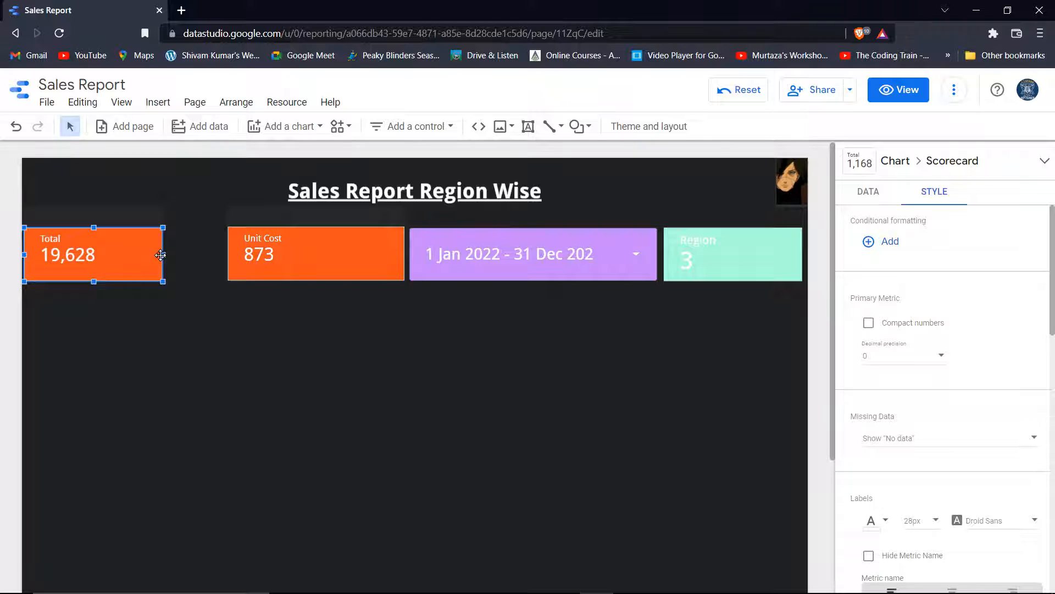
{"action": "left_click_drag", "start_coordinate": [163, 255], "coordinate": [222, 312]}
Give the Unit Cost scorecard a crimson background
{"action": "left_click", "coordinate": [293, 249]}
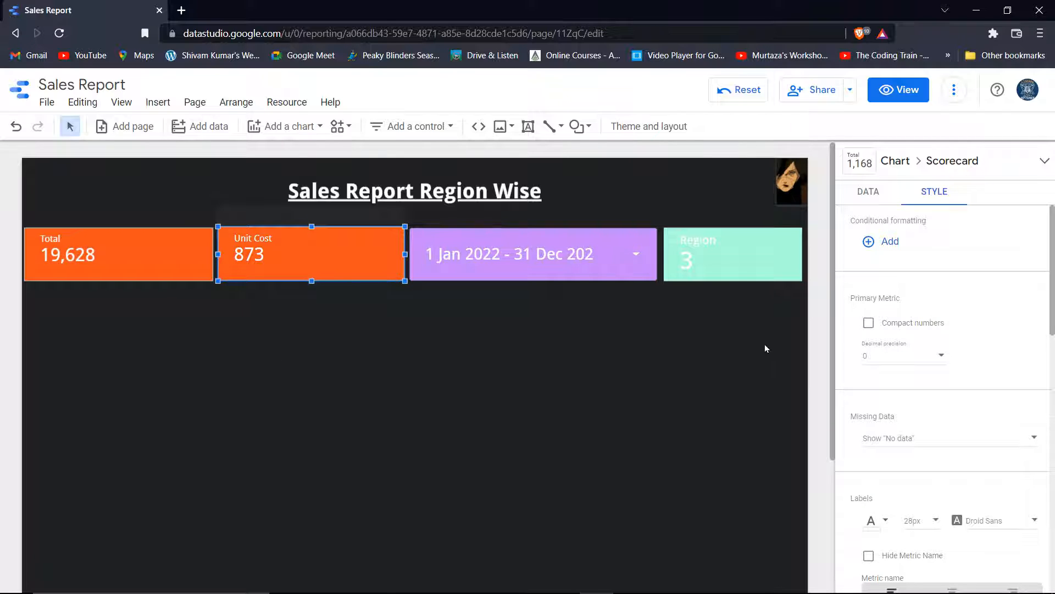
{"action": "scroll", "coordinate": [866, 413], "scroll_direction": "down", "scroll_amount": 10}
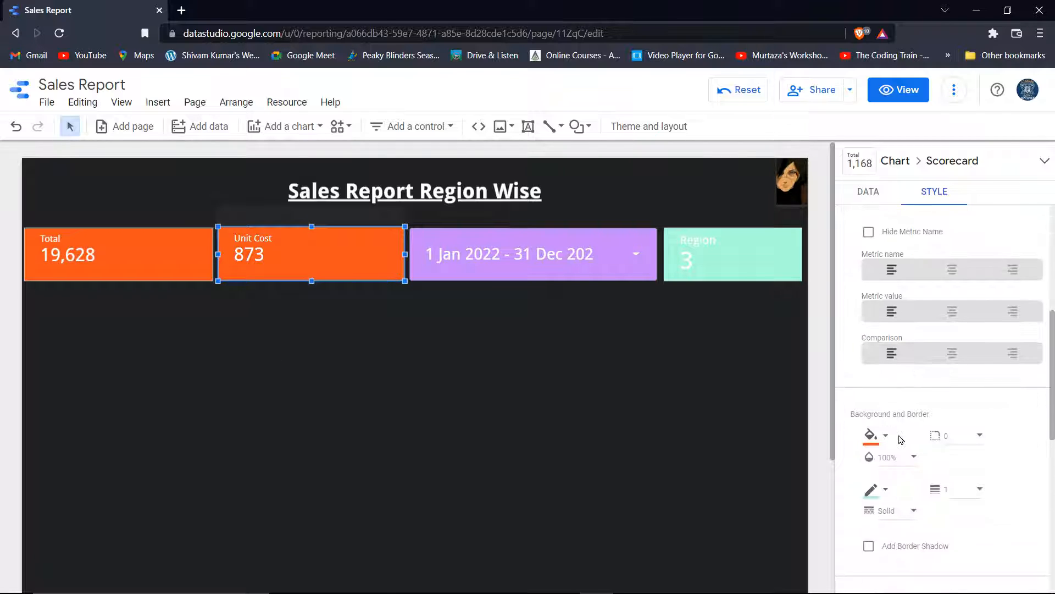
{"action": "left_click", "coordinate": [870, 281]}
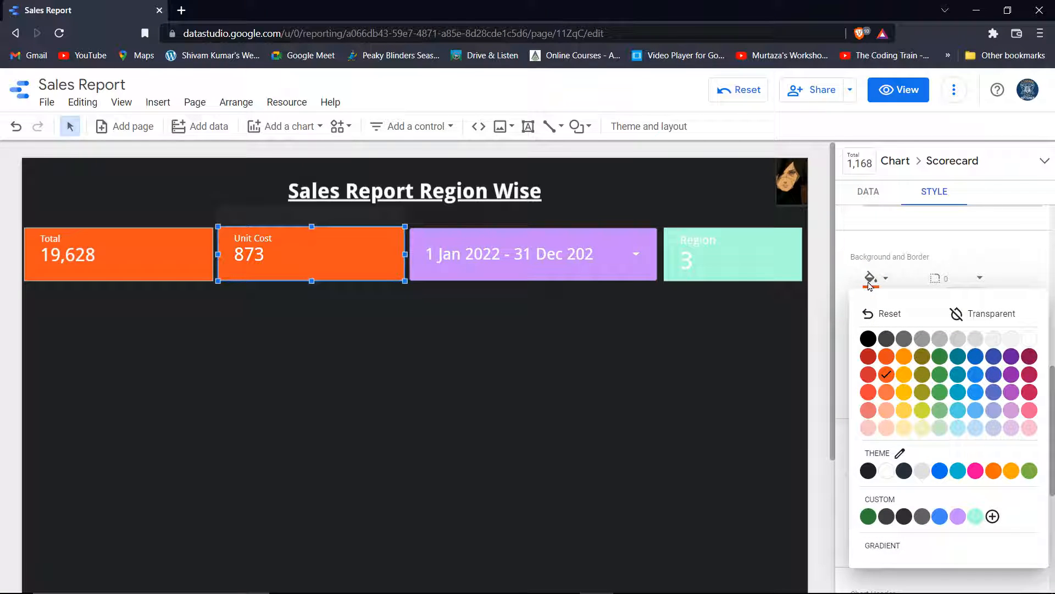
{"action": "left_click", "coordinate": [1029, 393]}
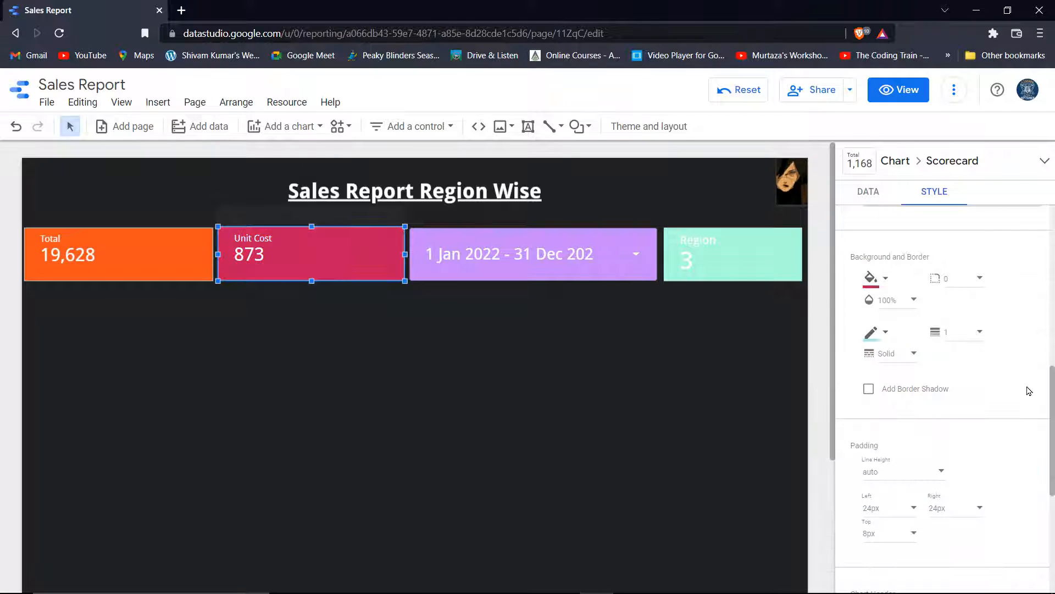
{"action": "left_click", "coordinate": [469, 367]}
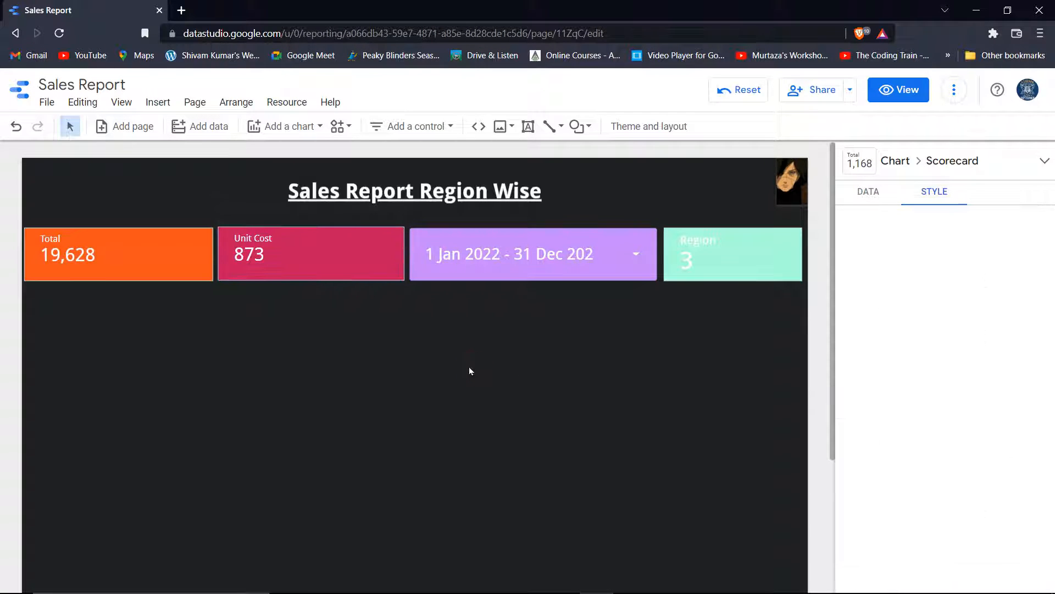
{"action": "left_click", "coordinate": [503, 261]}
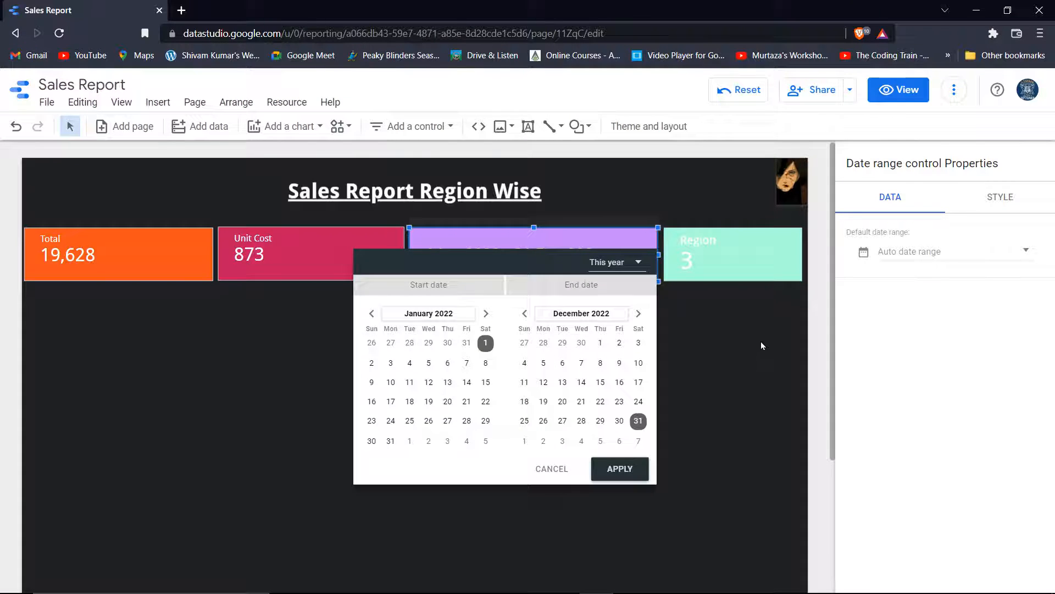
{"action": "left_click", "coordinate": [990, 200]}
{"action": "scroll", "coordinate": [880, 385], "scroll_direction": "down", "scroll_amount": 3}
{"action": "left_click", "coordinate": [866, 379]}
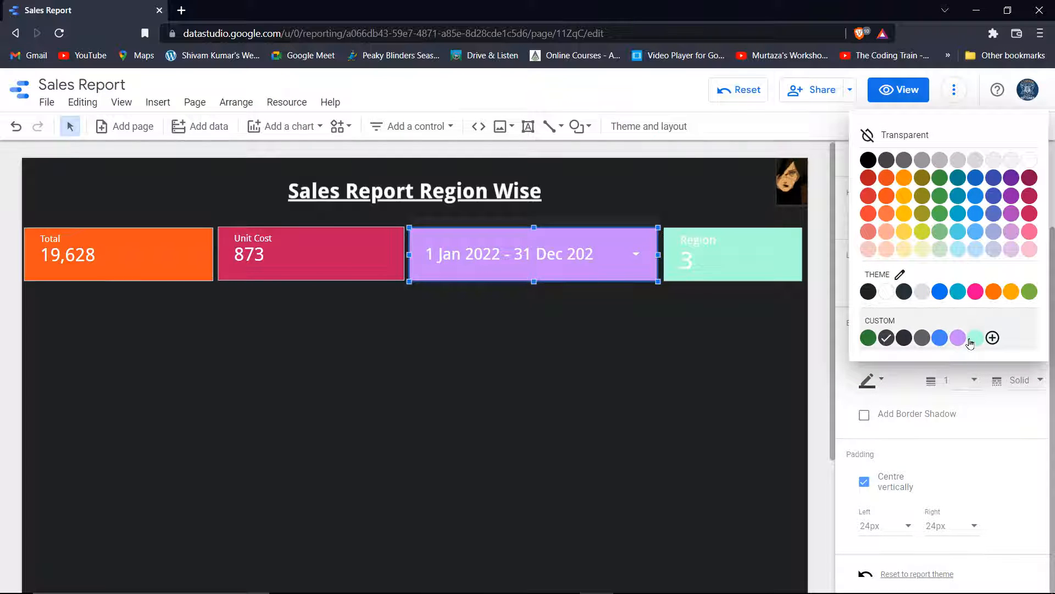
{"action": "left_click", "coordinate": [957, 250]}
{"action": "left_click", "coordinate": [725, 249]}
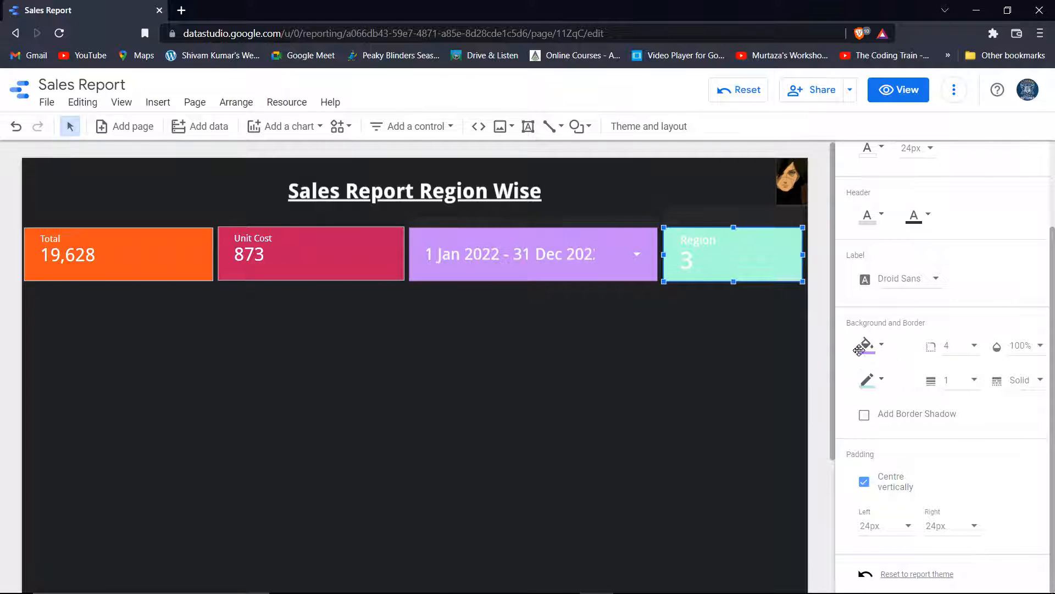
{"action": "scroll", "coordinate": [888, 357], "scroll_direction": "down", "scroll_amount": 3}
{"action": "scroll", "coordinate": [889, 357], "scroll_direction": "down", "scroll_amount": 5}
{"action": "left_click", "coordinate": [870, 268]}
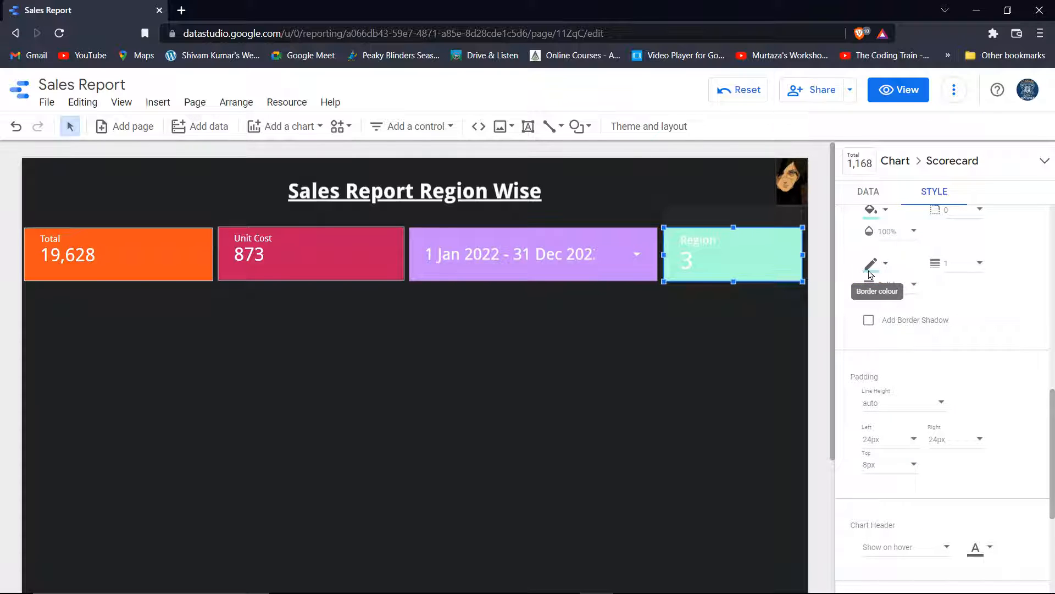
{"action": "left_click", "coordinate": [960, 416]}
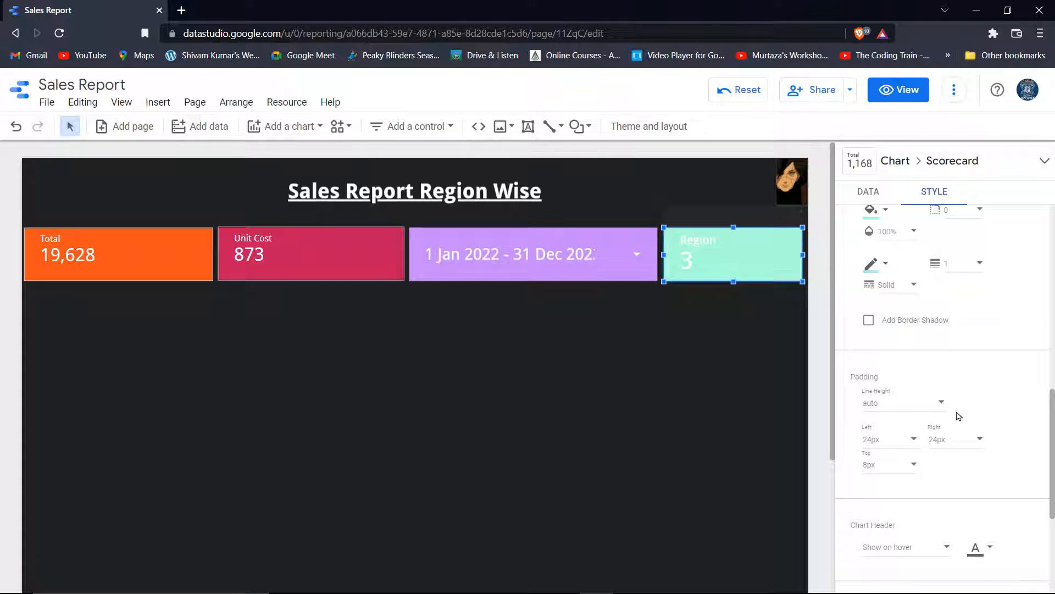
{"action": "left_click", "coordinate": [564, 246]}
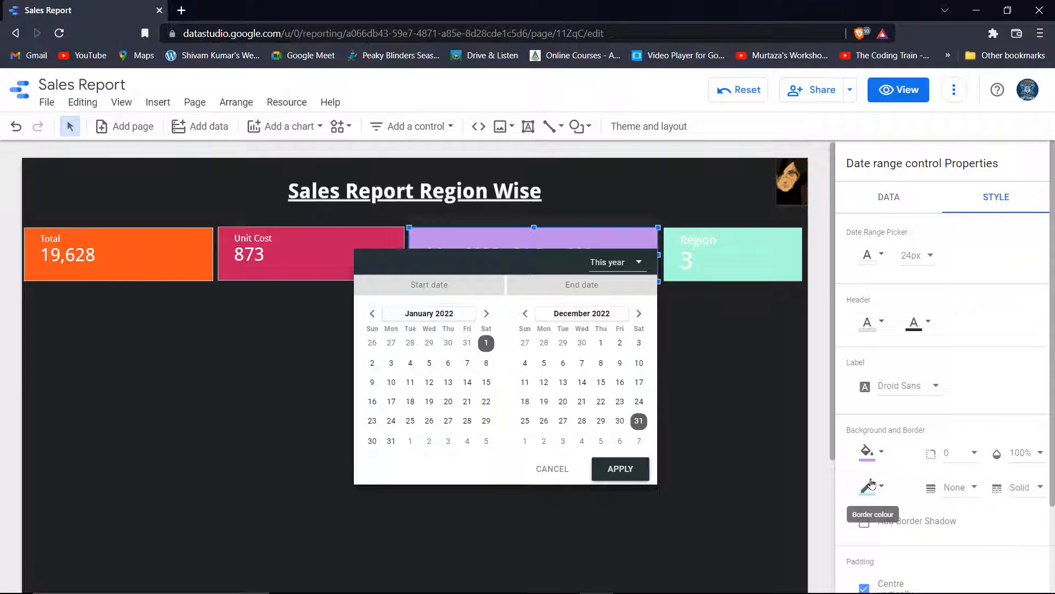
{"action": "left_click", "coordinate": [868, 488]}
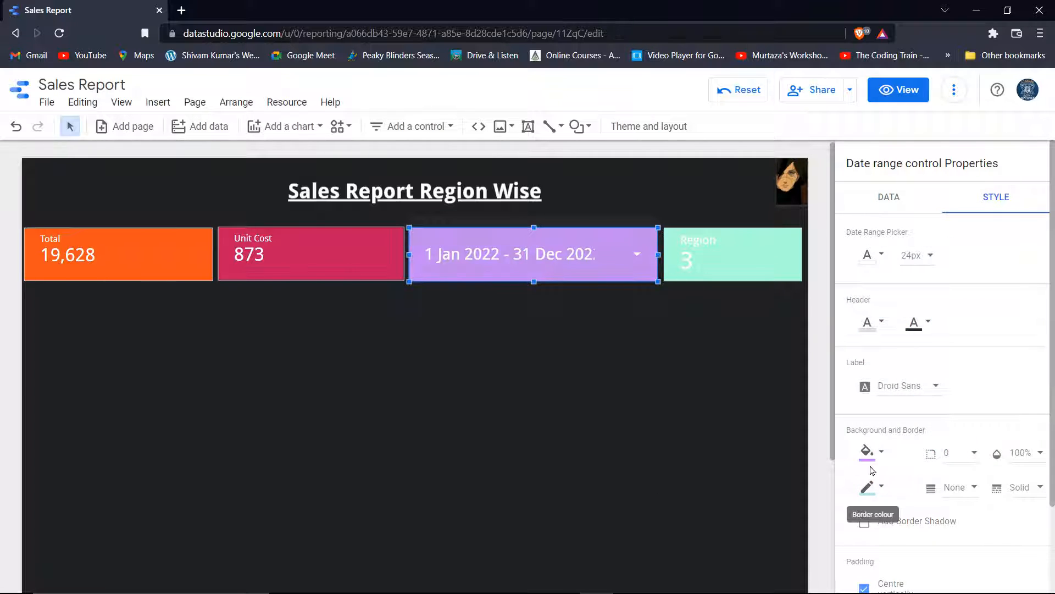
{"action": "left_click", "coordinate": [866, 490]}
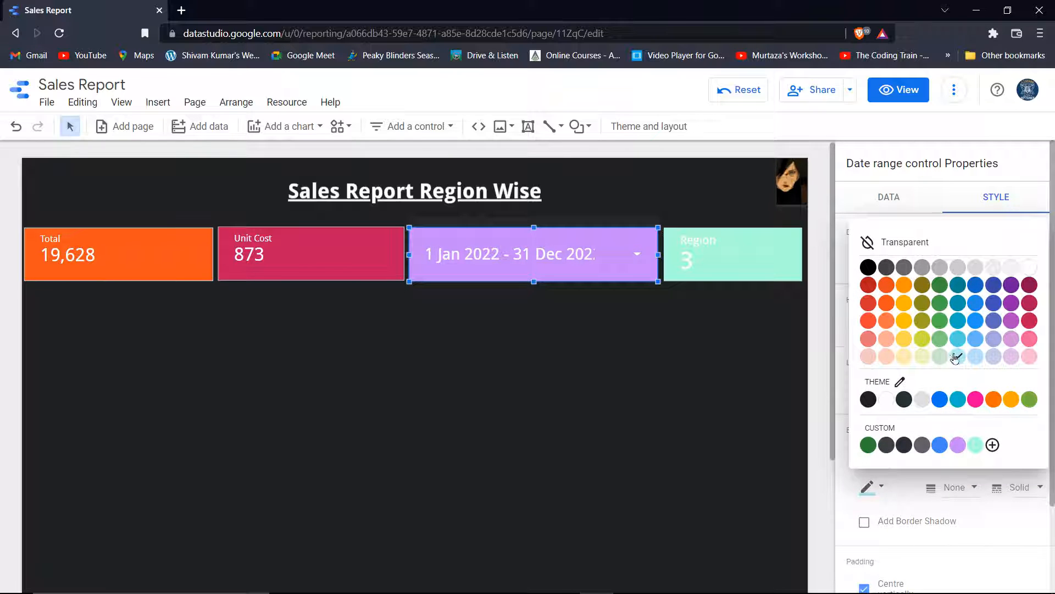
{"action": "left_click", "coordinate": [959, 358]}
{"action": "left_click", "coordinate": [585, 394]}
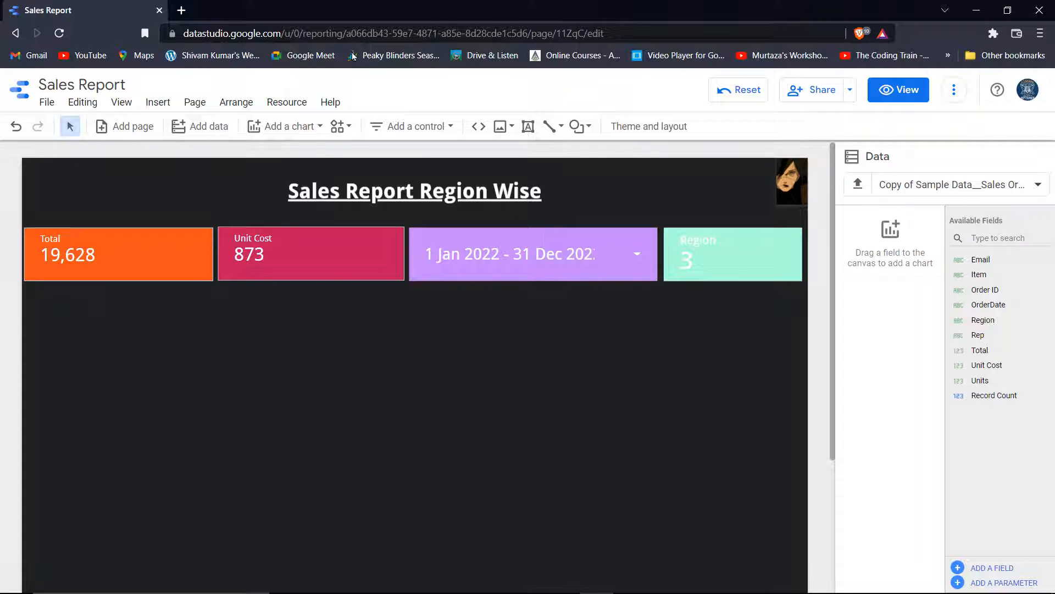
Insert a pie chart and drag it to the left, just under the Total scorecard
{"action": "left_click", "coordinate": [304, 128]}
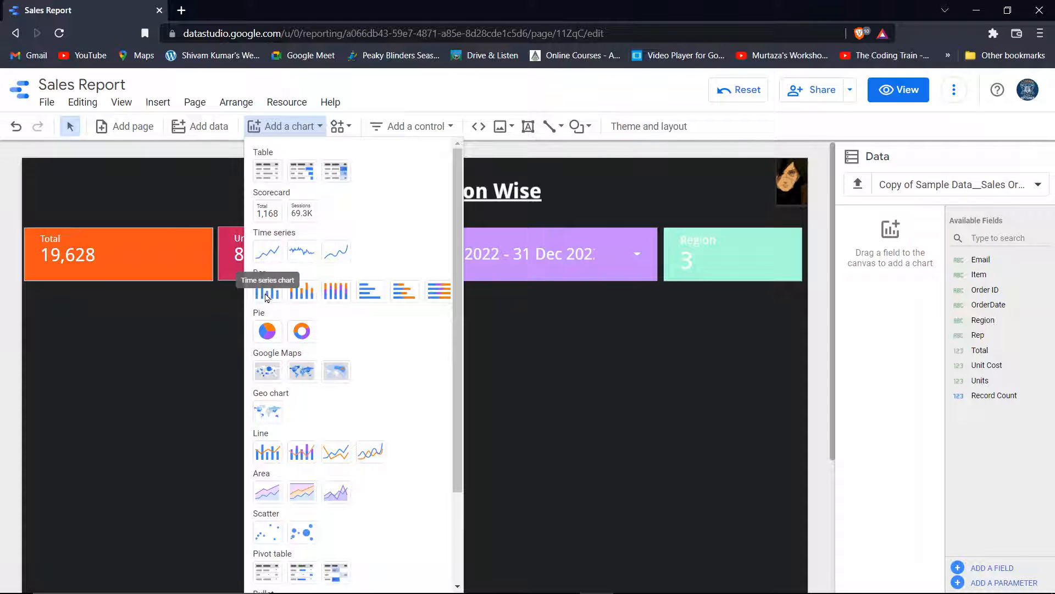
{"action": "left_click_drag", "start_coordinate": [268, 298], "coordinate": [261, 330]}
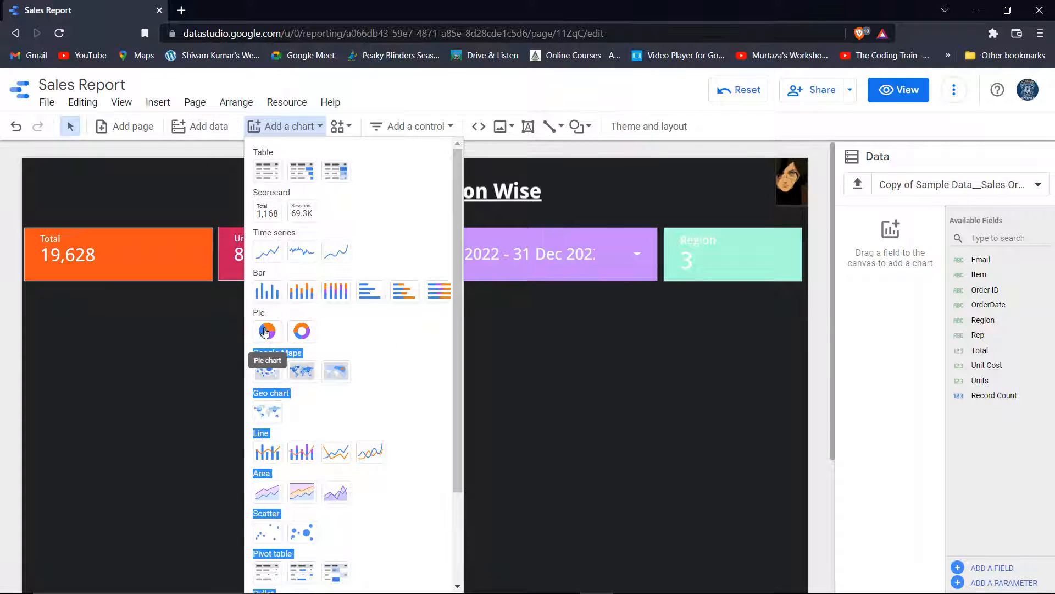
{"action": "left_click", "coordinate": [268, 329]}
{"action": "left_click", "coordinate": [267, 328]}
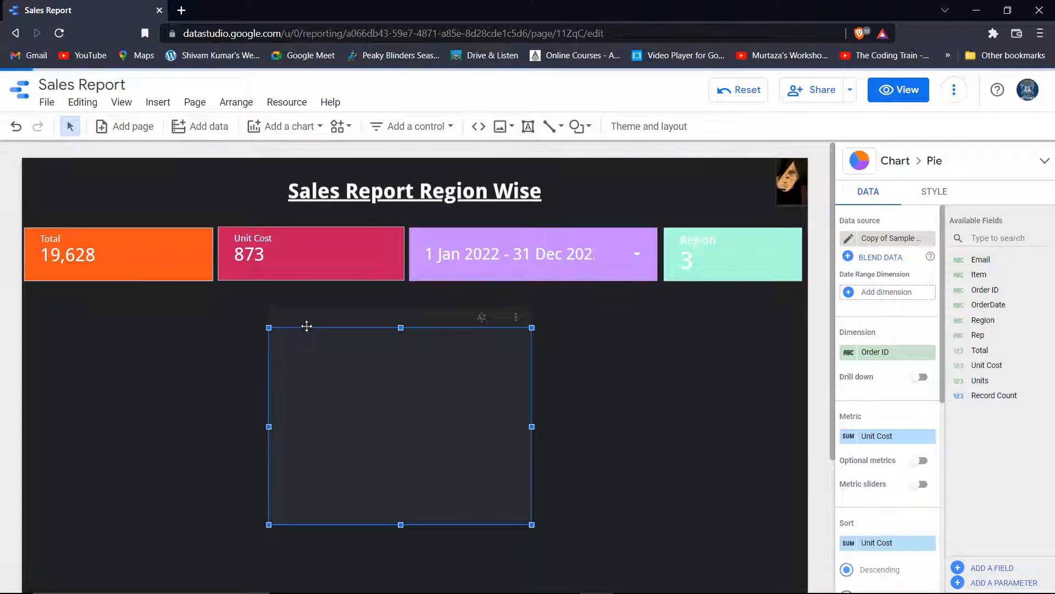
{"action": "left_click_drag", "start_coordinate": [305, 326], "coordinate": [64, 292]}
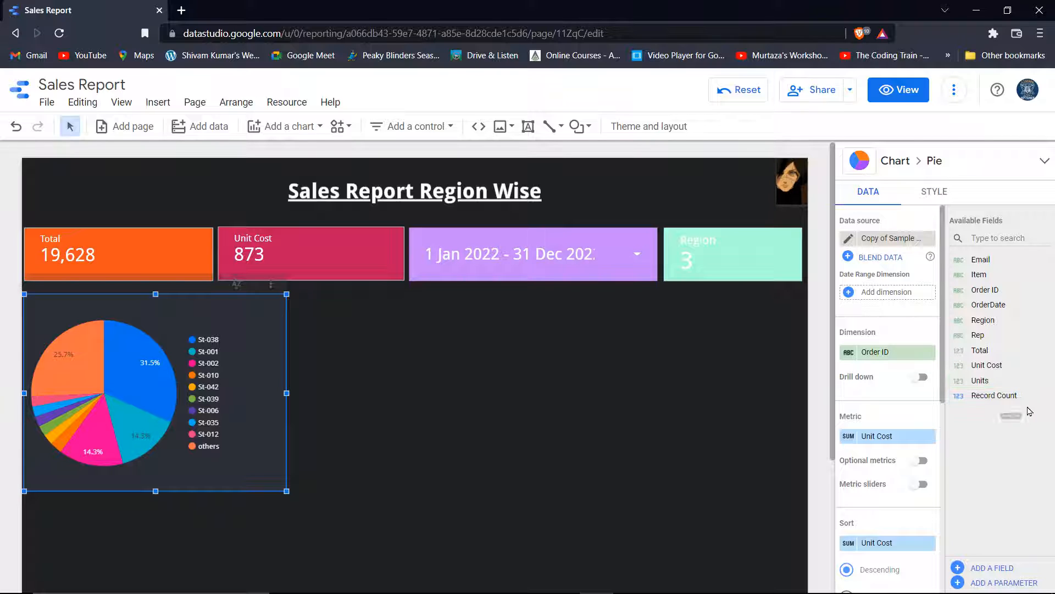
Change the pie chart's metric from Unit Cost and dimension from Order ID to Item
{"action": "left_click", "coordinate": [906, 437]}
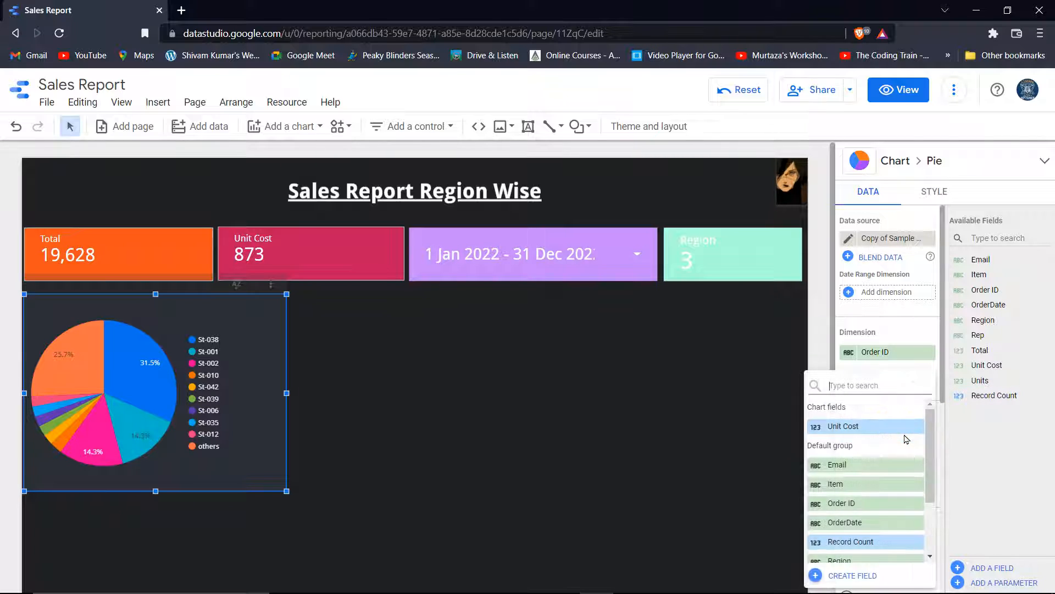
{"action": "left_click", "coordinate": [867, 484]}
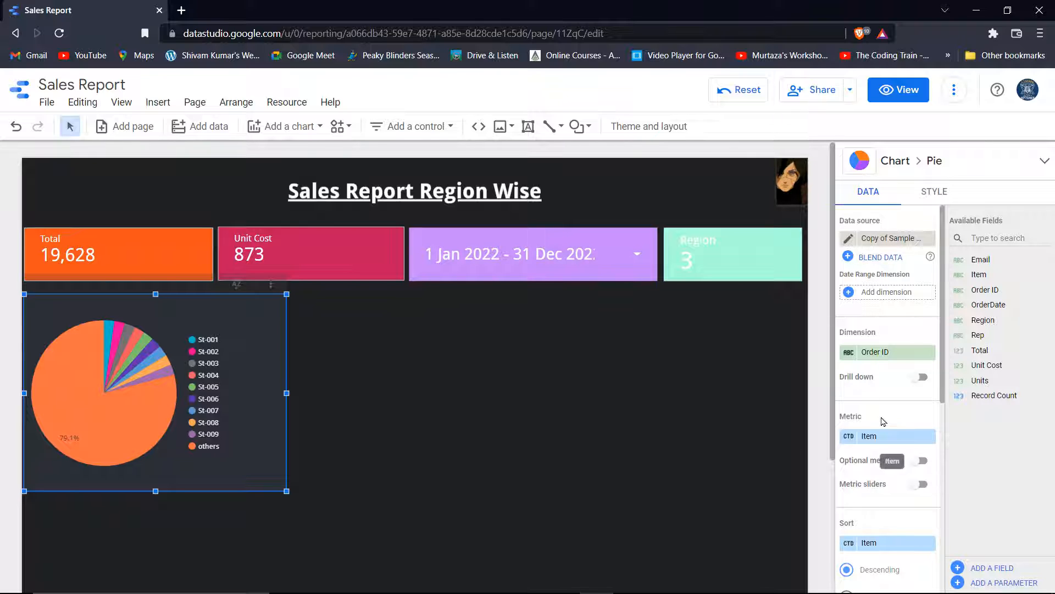
{"action": "left_click", "coordinate": [897, 357]}
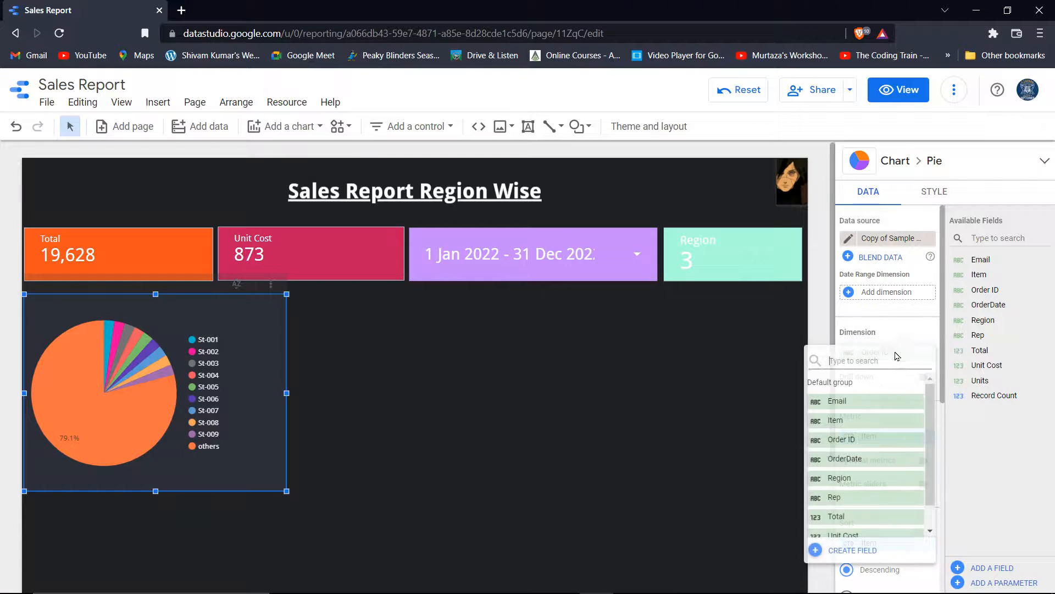
{"action": "left_click", "coordinate": [861, 420]}
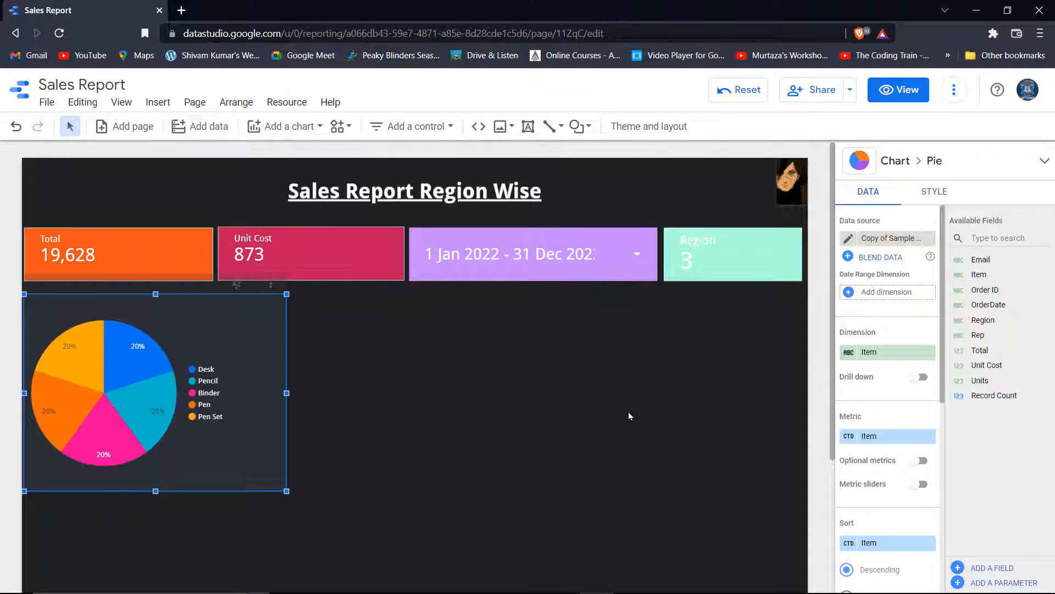
Set the pie chart's percentage label font size to 16px
{"action": "left_click", "coordinate": [934, 192]}
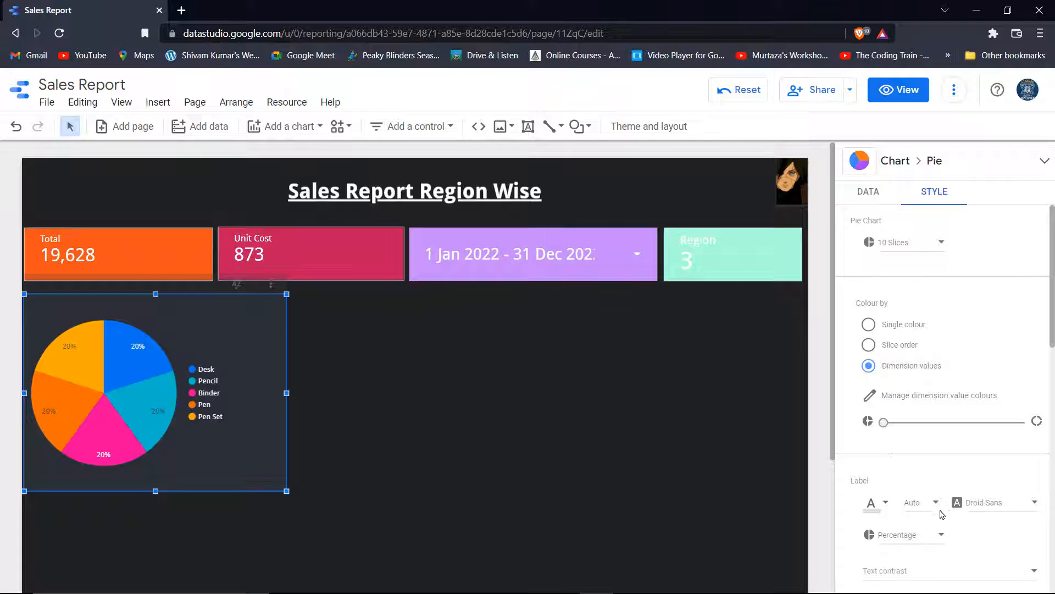
{"action": "scroll", "coordinate": [924, 506], "scroll_direction": "down", "scroll_amount": 1}
{"action": "left_click", "coordinate": [925, 435]}
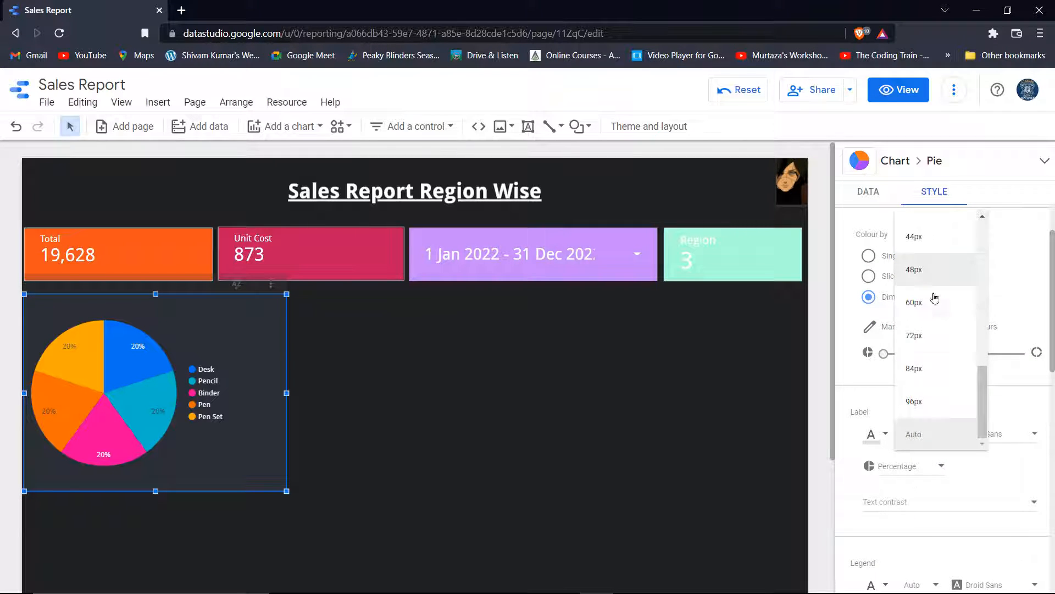
{"action": "scroll", "coordinate": [935, 303], "scroll_direction": "up", "scroll_amount": 3}
{"action": "scroll", "coordinate": [934, 306], "scroll_direction": "up", "scroll_amount": 3}
{"action": "left_click", "coordinate": [929, 366]}
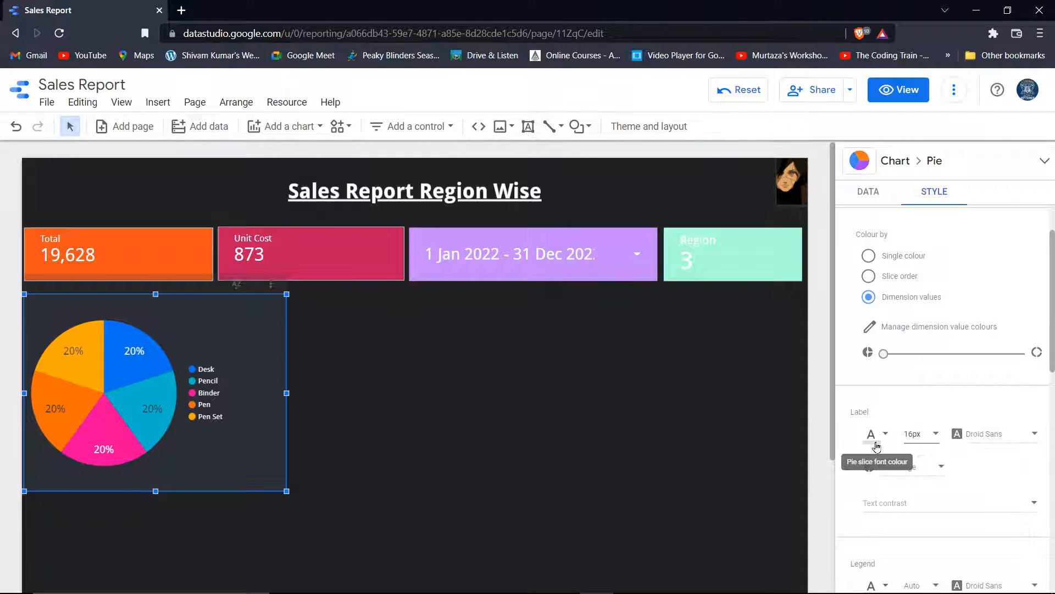
Give the pie chart a dark theme background colour
{"action": "scroll", "coordinate": [955, 438], "scroll_direction": "down", "scroll_amount": 2}
{"action": "scroll", "coordinate": [957, 438], "scroll_direction": "down", "scroll_amount": 5}
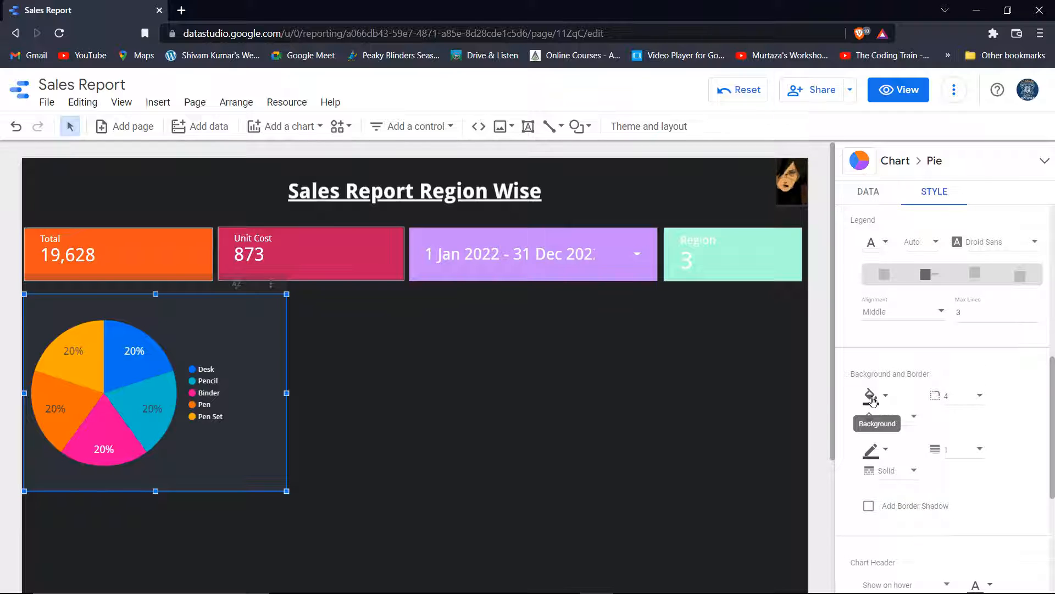
{"action": "left_click", "coordinate": [872, 453]}
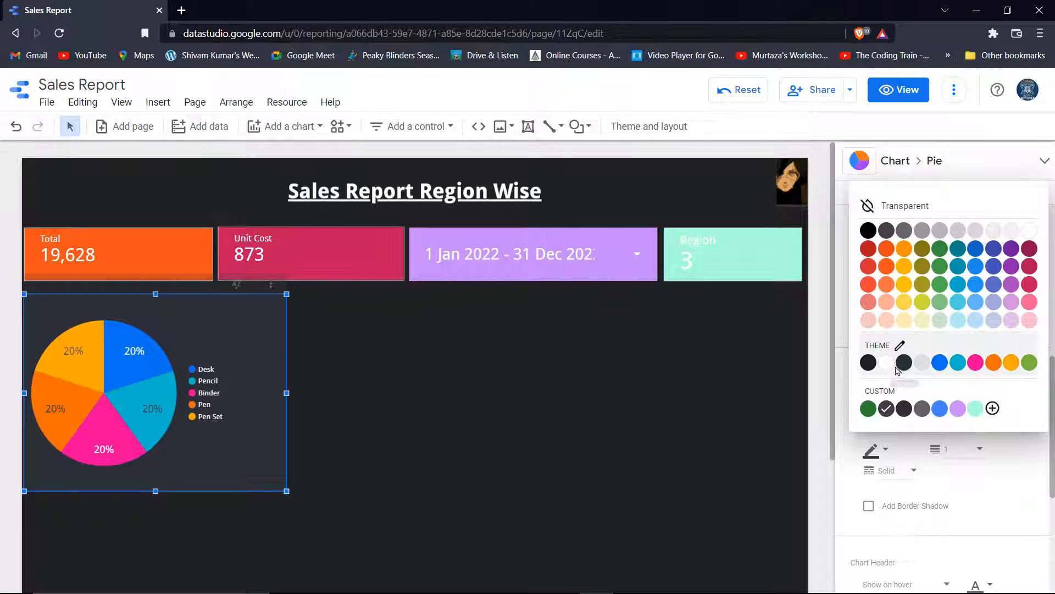
{"action": "left_click", "coordinate": [904, 362]}
{"action": "scroll", "coordinate": [935, 385], "scroll_direction": "up", "scroll_amount": 5}
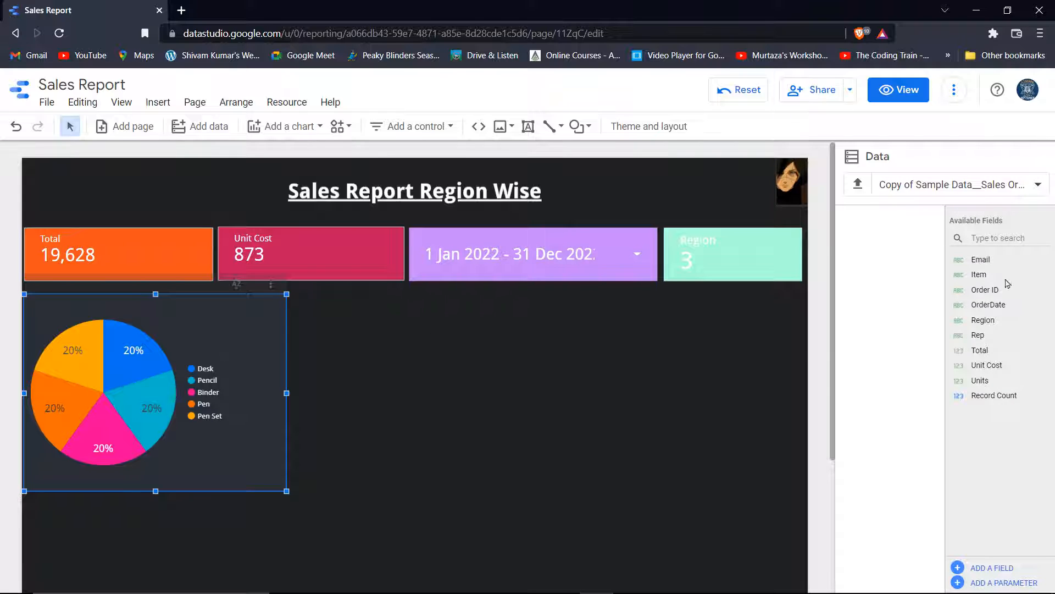
Select the pie's Binder slice and make the chart border light teal
{"action": "left_click", "coordinate": [209, 392]}
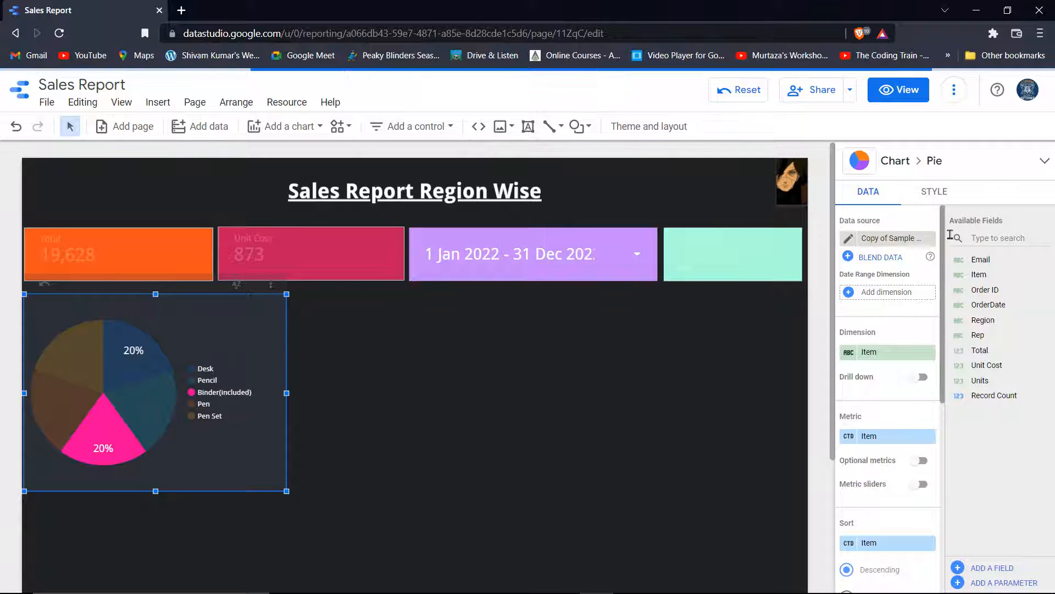
{"action": "left_click", "coordinate": [939, 192]}
{"action": "scroll", "coordinate": [922, 420], "scroll_direction": "down", "scroll_amount": 7}
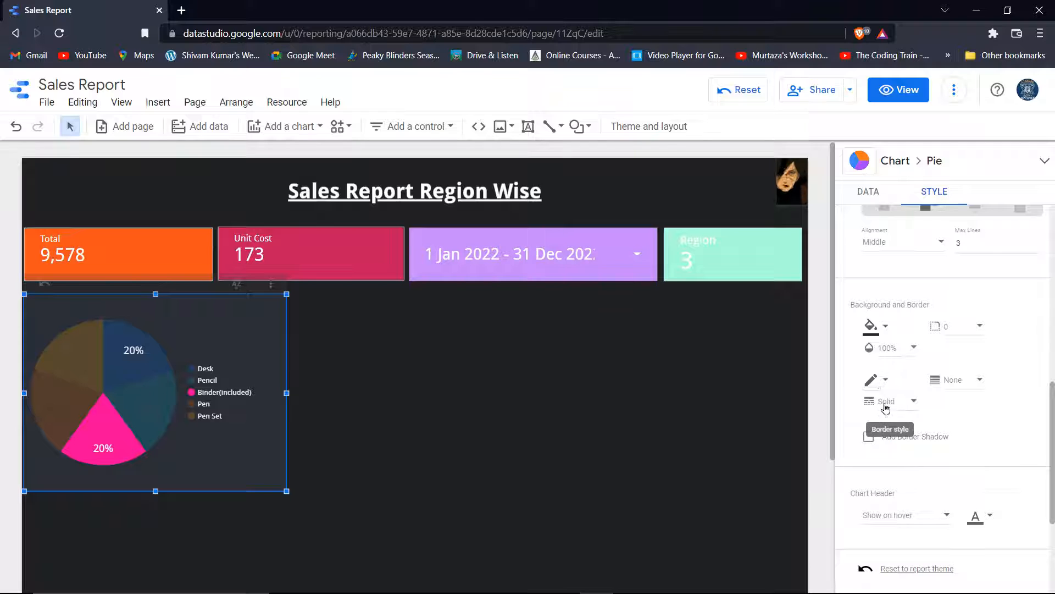
{"action": "left_click", "coordinate": [871, 379]}
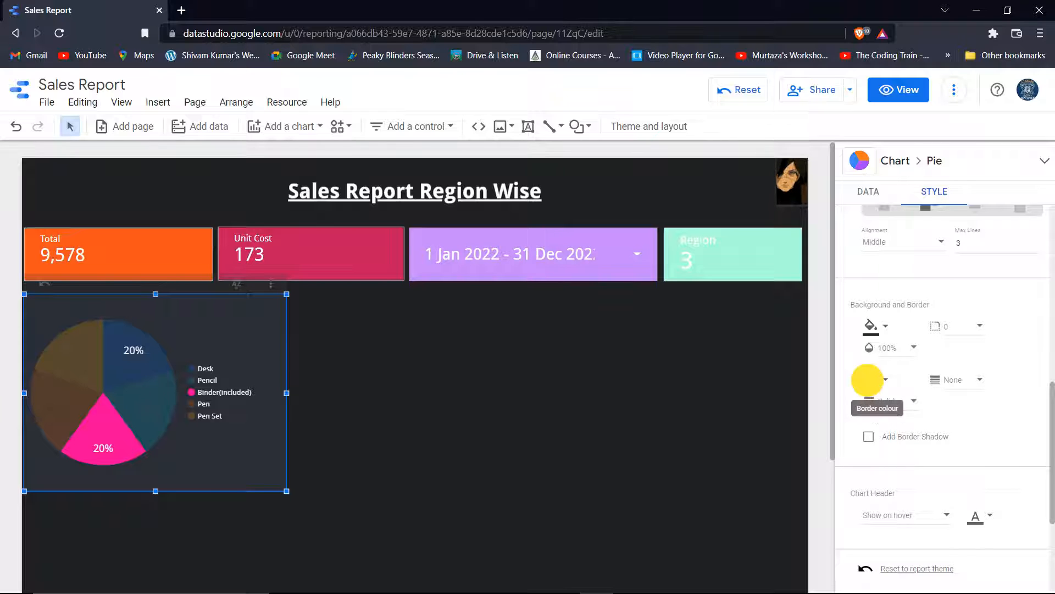
{"action": "left_click", "coordinate": [957, 251]}
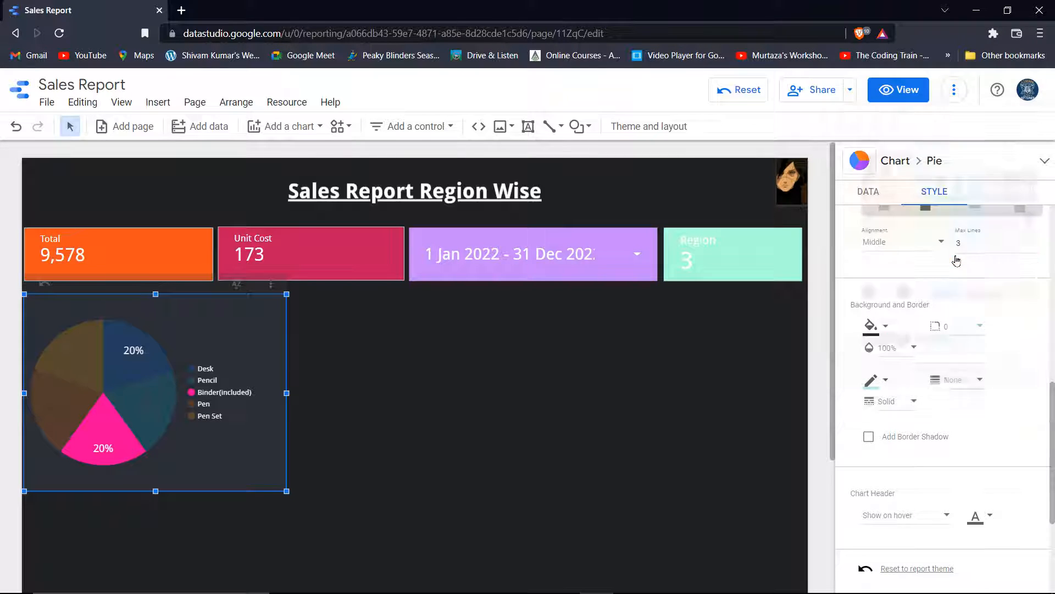
Clear the Binder filter and cross-filter the dashboard to the Desk slice
{"action": "left_click", "coordinate": [429, 490]}
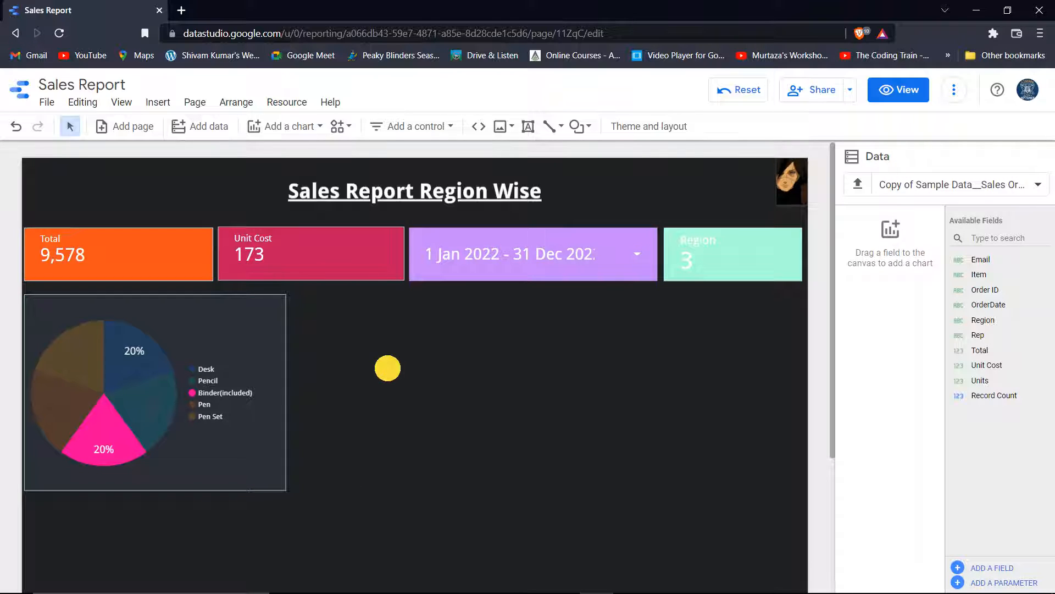
{"action": "left_click", "coordinate": [259, 344]}
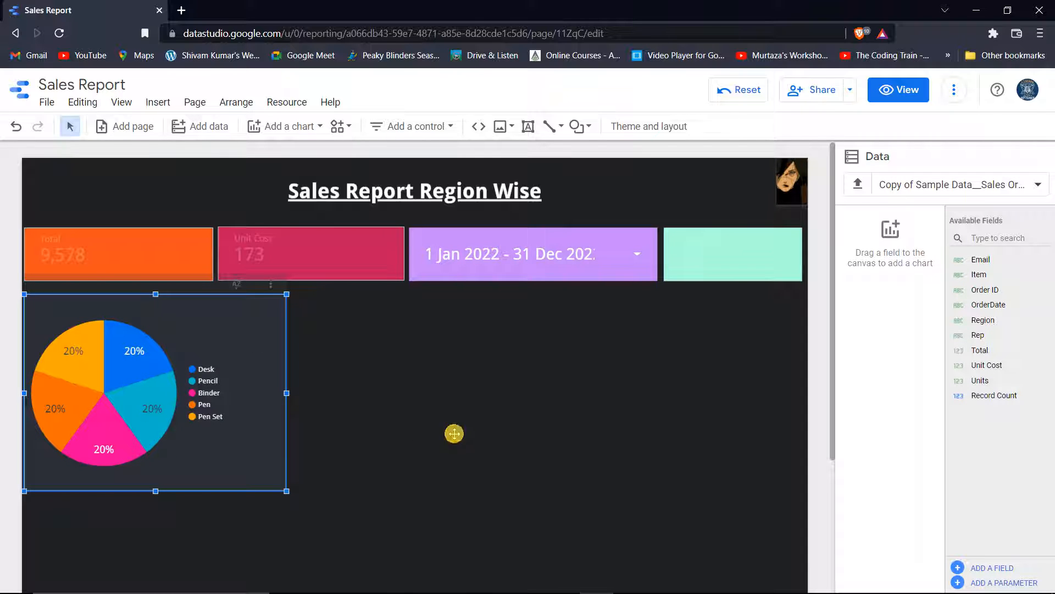
{"action": "left_click", "coordinate": [455, 434]}
{"action": "left_click", "coordinate": [259, 366]}
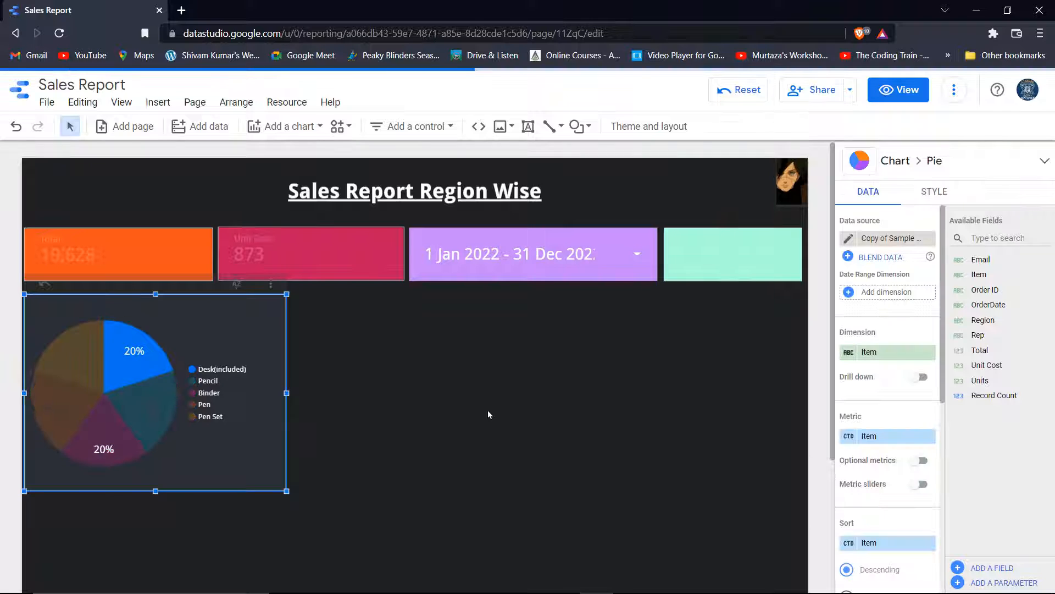
Try 24px pie labels, then return them to 16px
{"action": "left_click", "coordinate": [936, 191]}
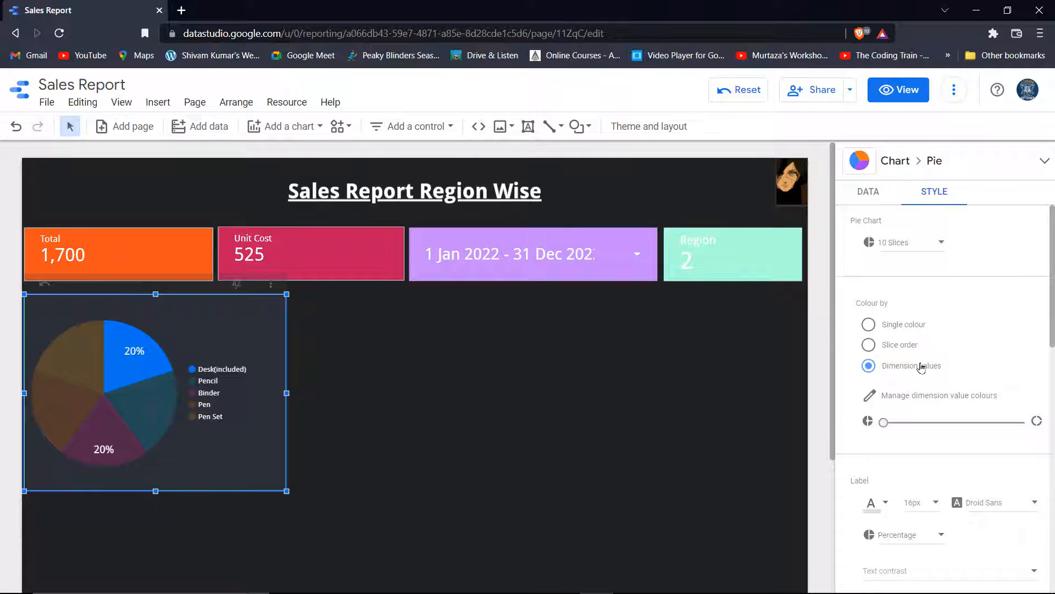
{"action": "scroll", "coordinate": [923, 385], "scroll_direction": "down", "scroll_amount": 1}
{"action": "left_click", "coordinate": [938, 434]}
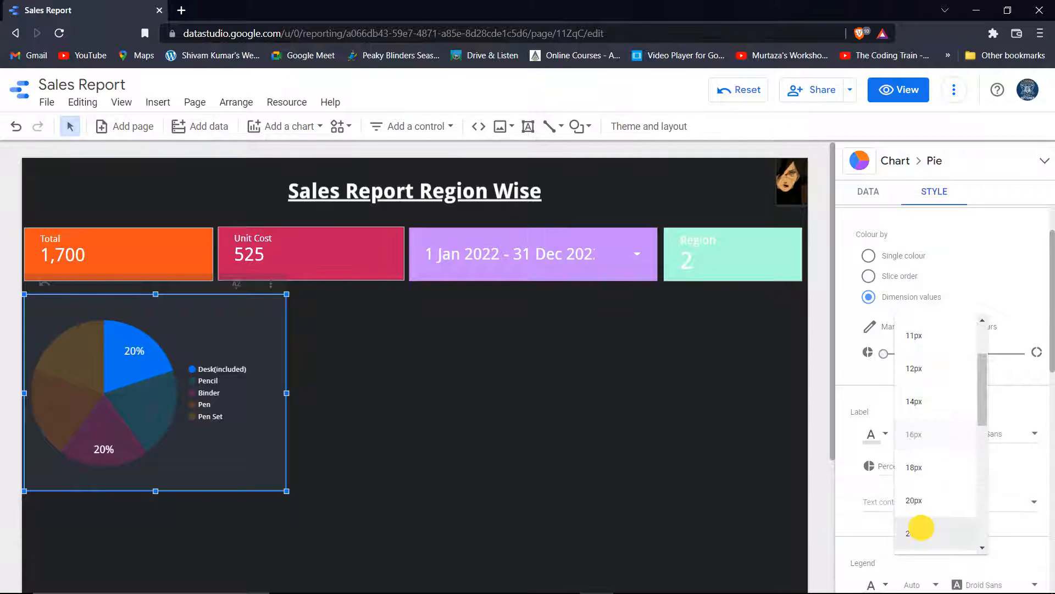
{"action": "left_click", "coordinate": [924, 531]}
{"action": "left_click", "coordinate": [924, 434]}
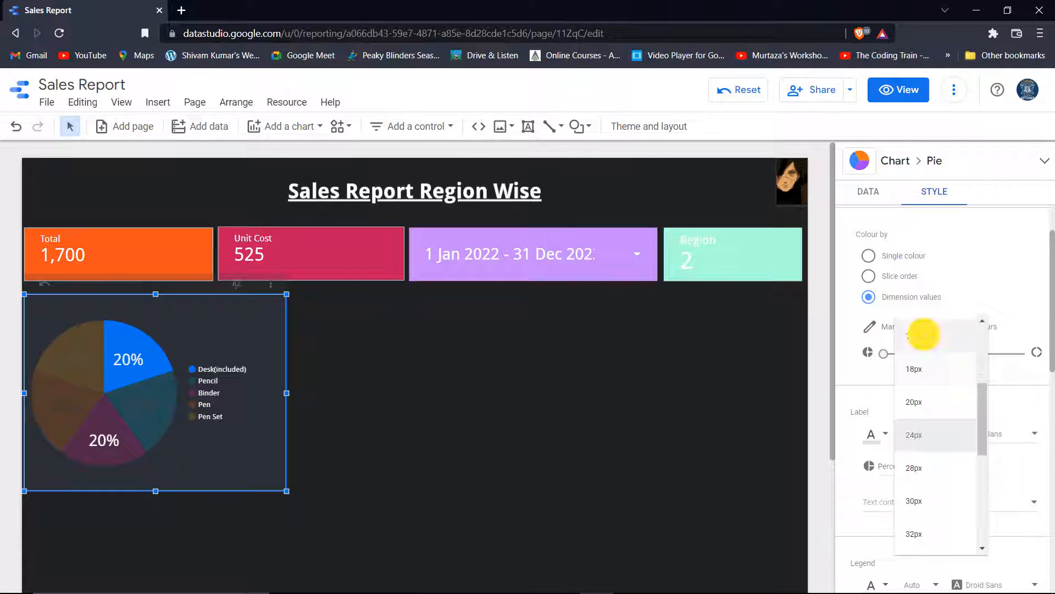
{"action": "left_click", "coordinate": [923, 334]}
Set the pie legend text to 16px after trying 30, 20 and 18px
{"action": "scroll", "coordinate": [925, 396], "scroll_direction": "down", "scroll_amount": 4}
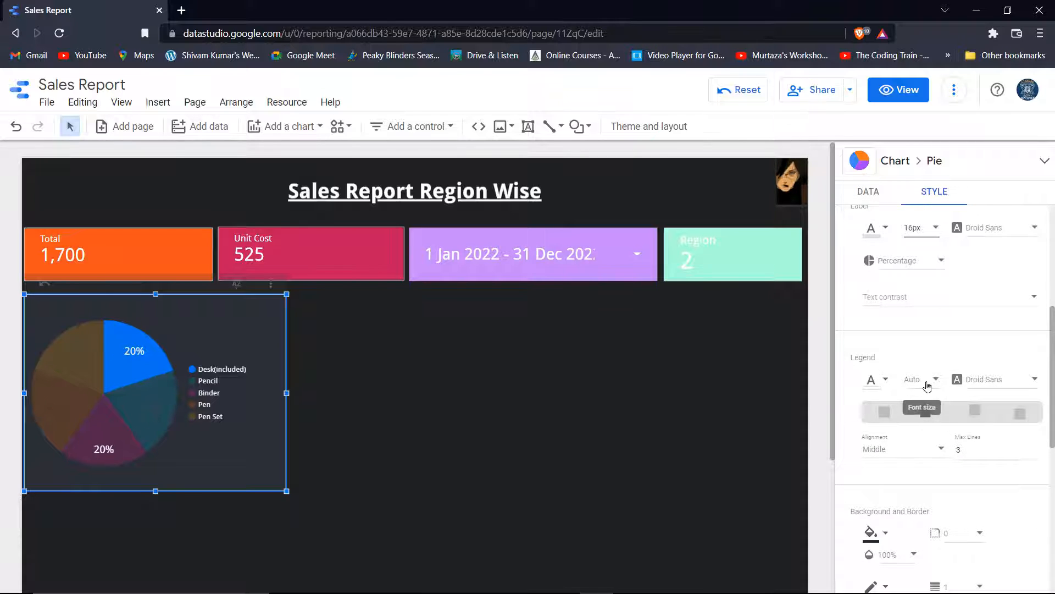
{"action": "left_click", "coordinate": [934, 386]}
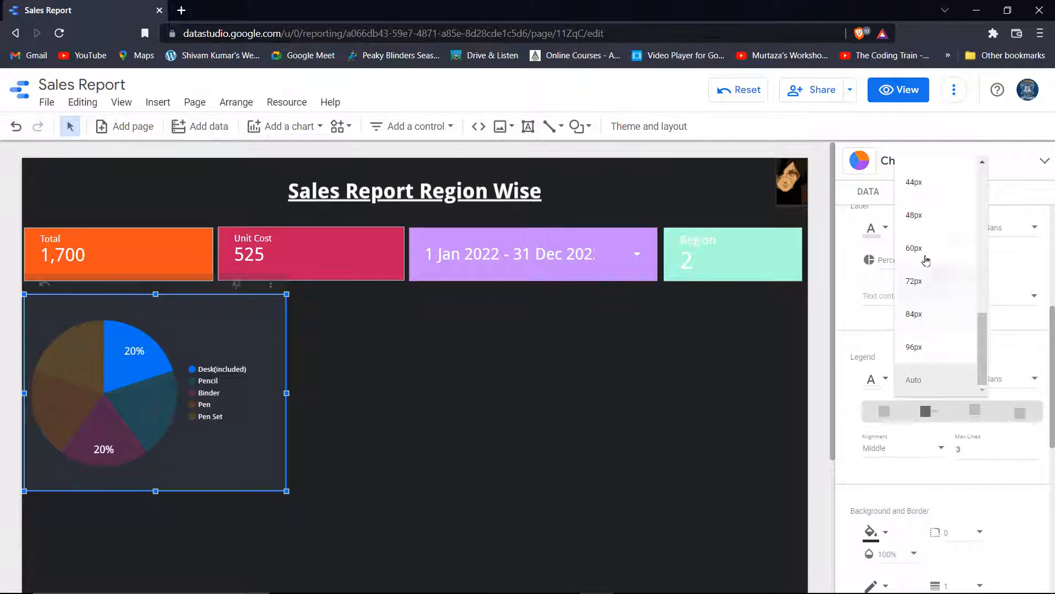
{"action": "scroll", "coordinate": [925, 231], "scroll_direction": "up", "scroll_amount": 4}
{"action": "left_click", "coordinate": [927, 193]}
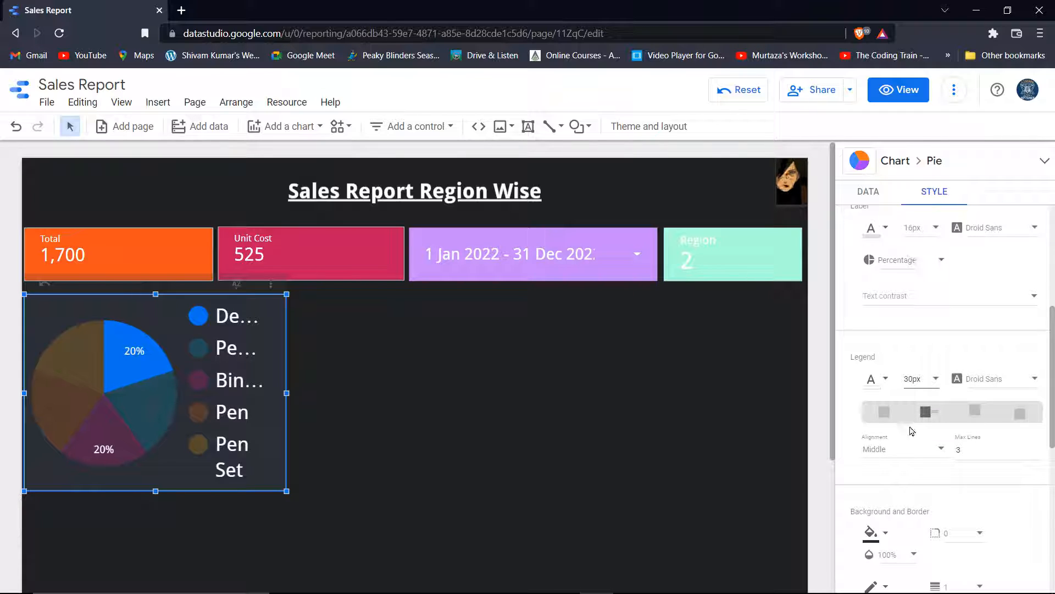
{"action": "left_click", "coordinate": [936, 379]}
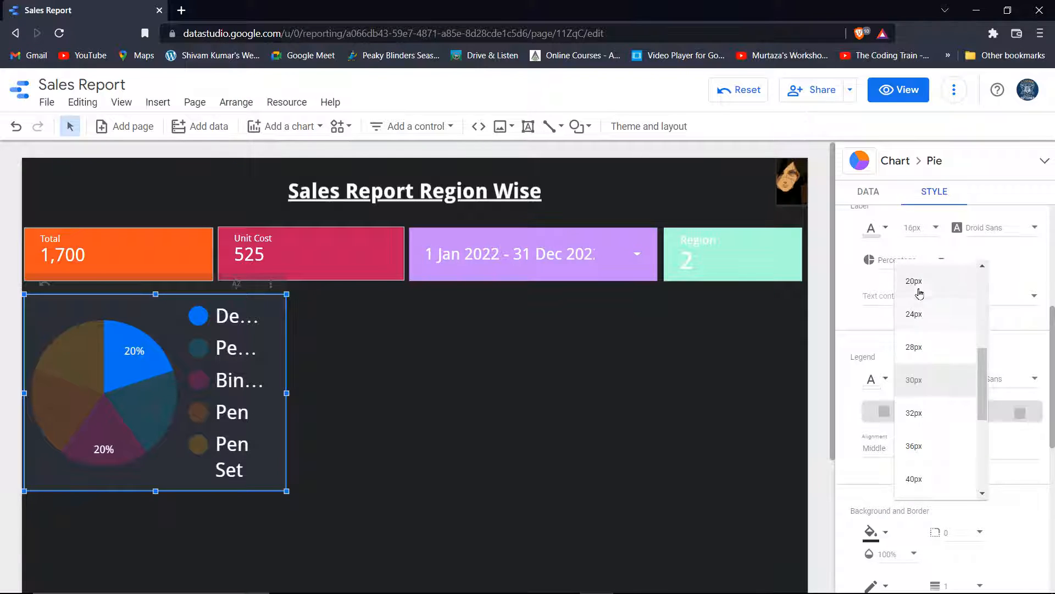
{"action": "left_click", "coordinate": [914, 282]}
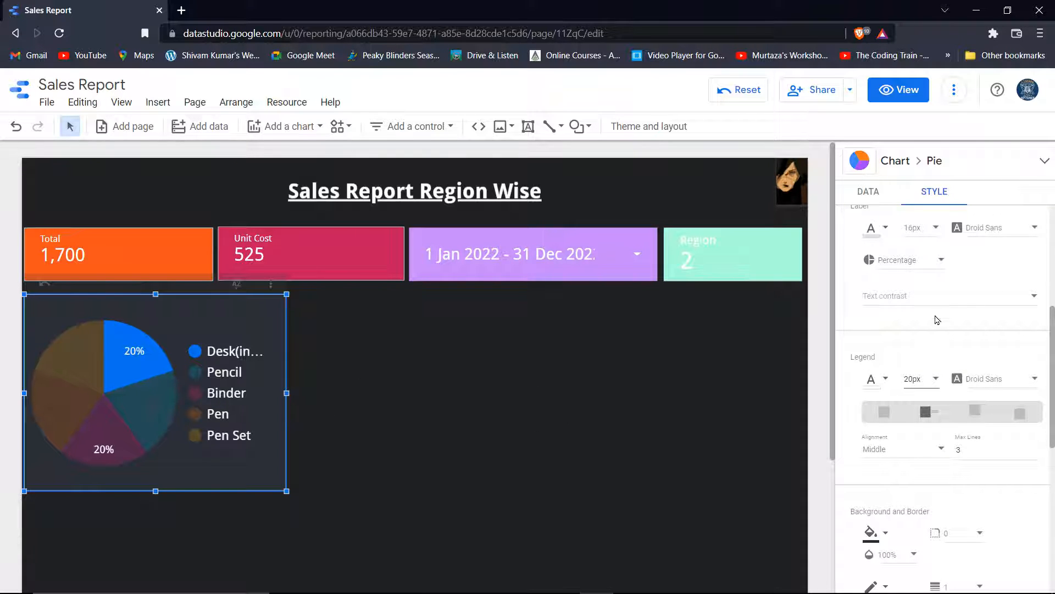
{"action": "left_click", "coordinate": [928, 378]}
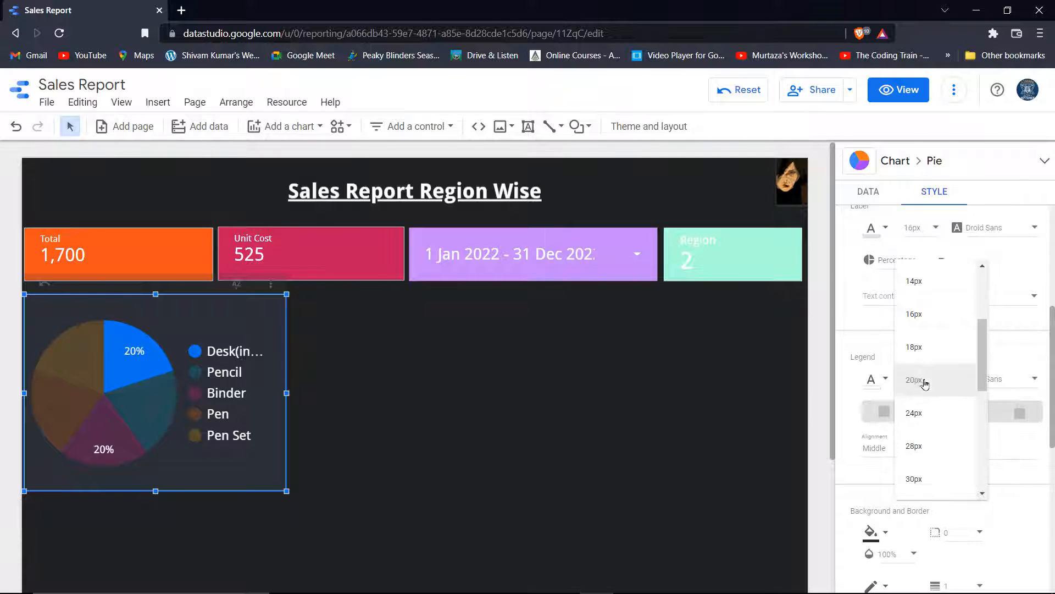
{"action": "left_click", "coordinate": [929, 345]}
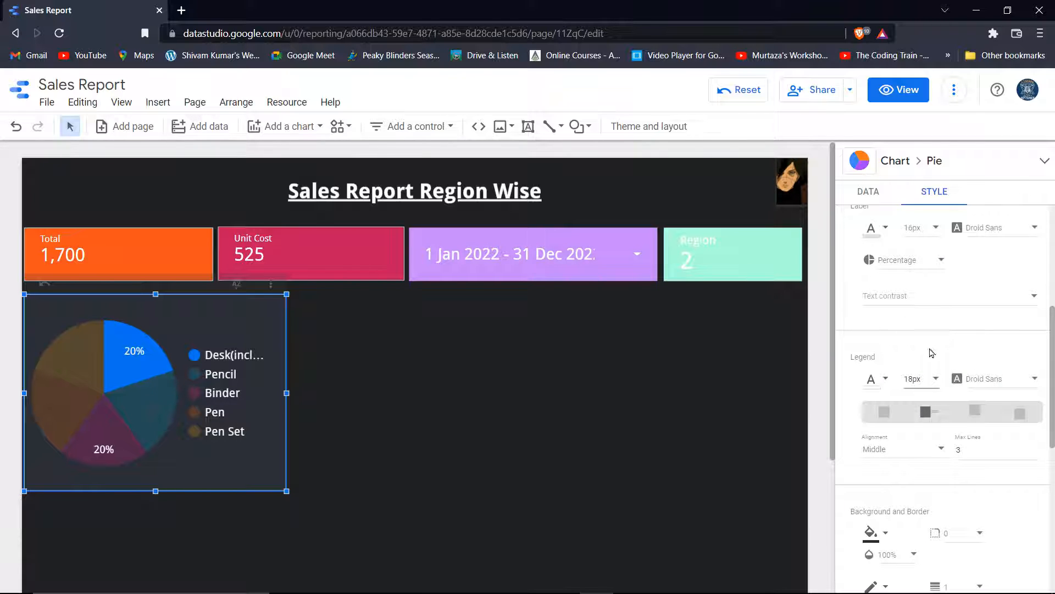
{"action": "left_click", "coordinate": [929, 379]}
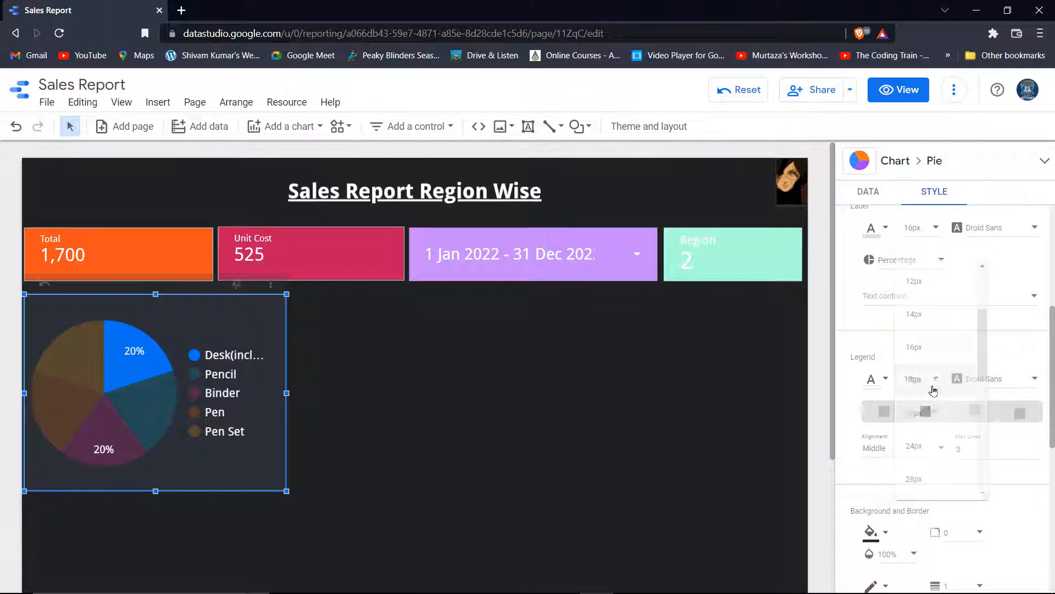
{"action": "left_click", "coordinate": [924, 348]}
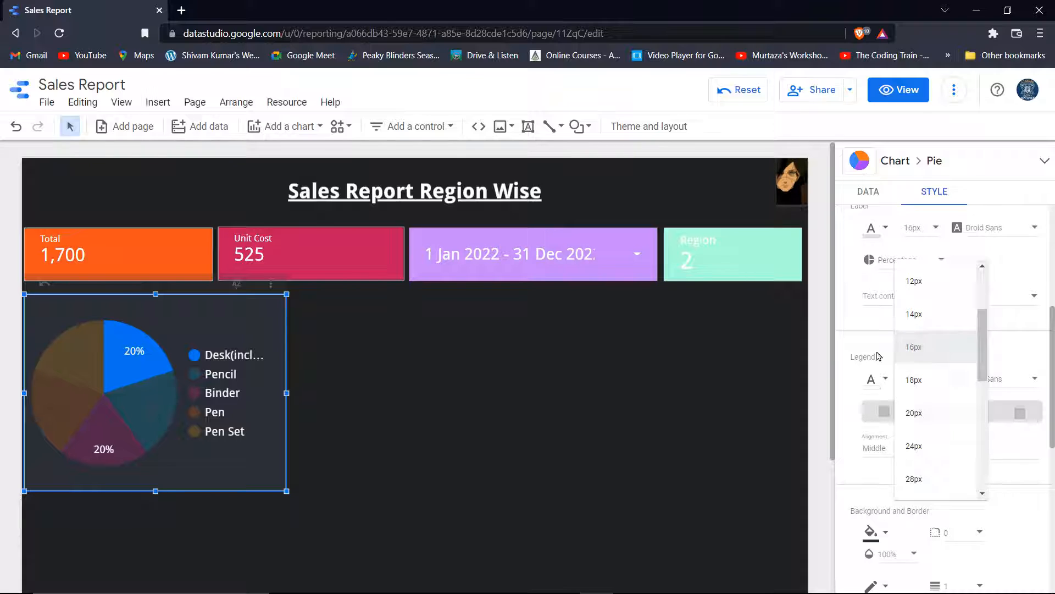
Widen the pie chart slightly to the right and open the Add a chart list
{"action": "left_click", "coordinate": [287, 393]}
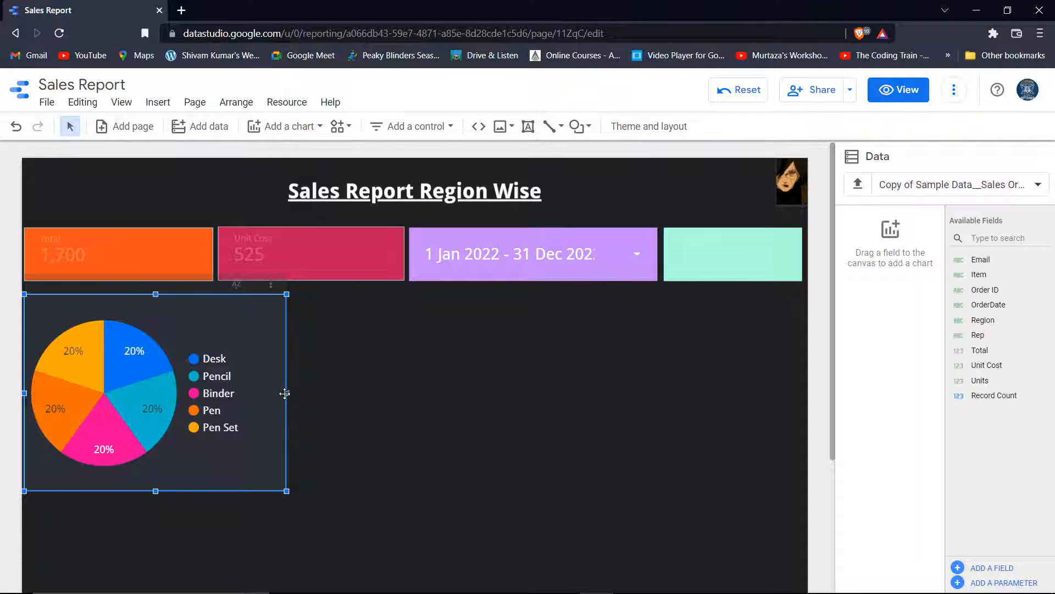
{"action": "left_click", "coordinate": [284, 393]}
{"action": "mouse_move", "coordinate": [286, 394]}
{"action": "left_mouse_down"}
{"action": "mouse_move", "coordinate": [306, 393]}
{"action": "mouse_move", "coordinate": [290, 394]}
{"action": "left_mouse_up"}
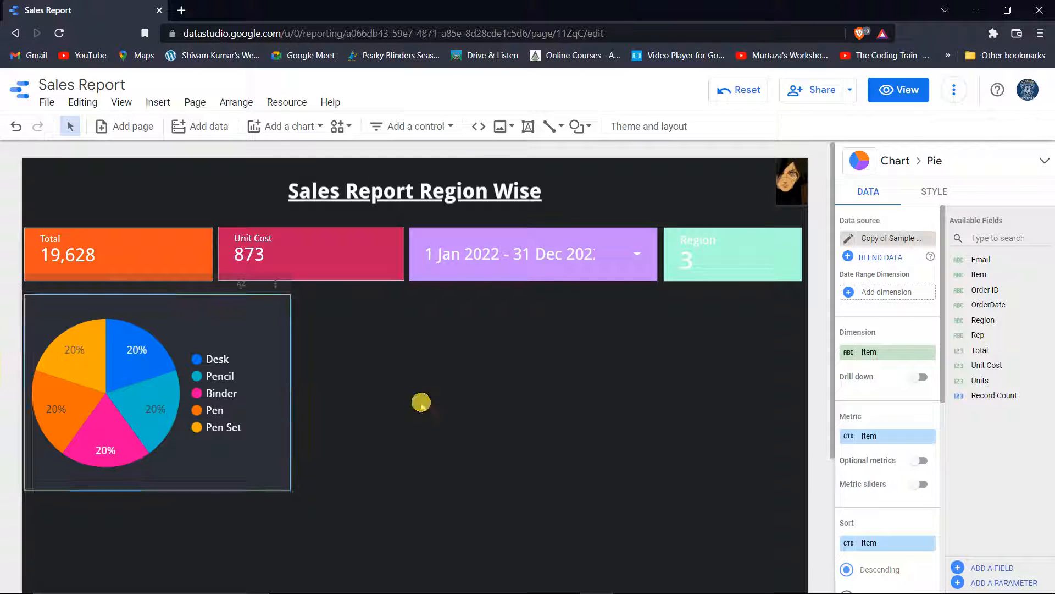
{"action": "left_click", "coordinate": [434, 483]}
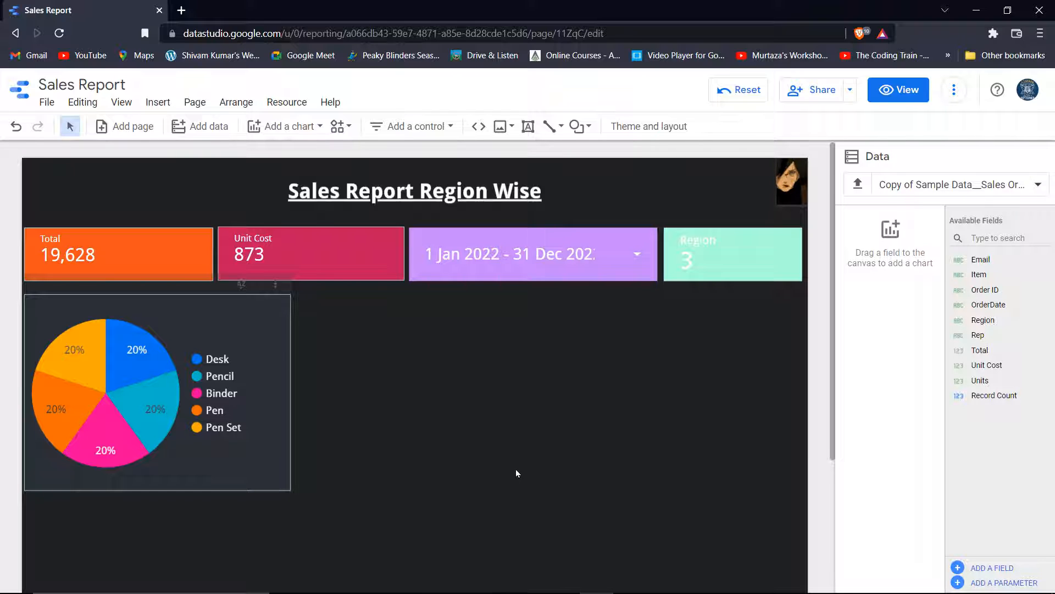
{"action": "left_click", "coordinate": [282, 125]}
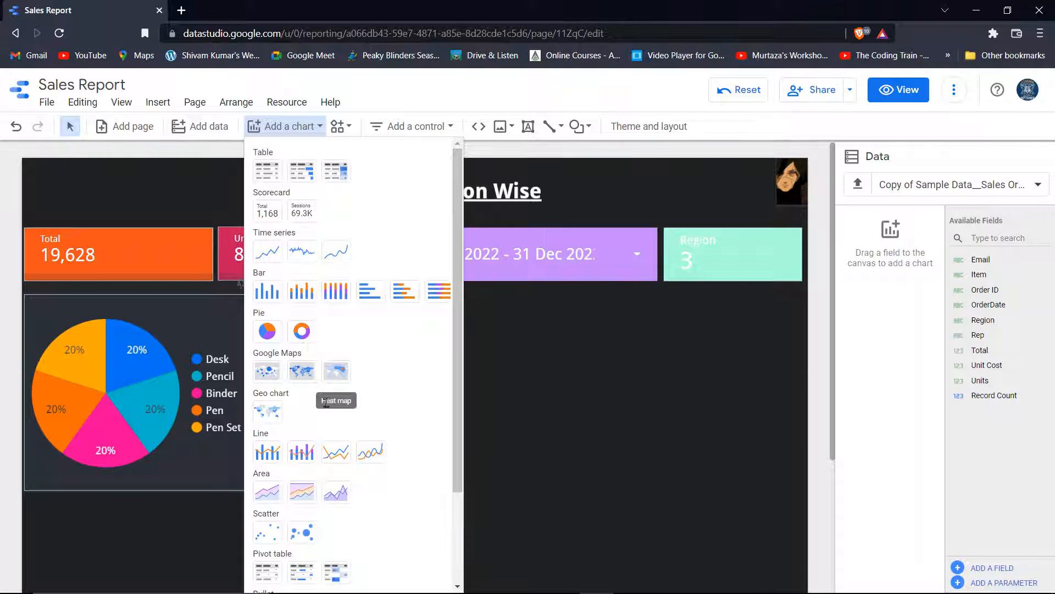
Place a column chart right of the pie chart, snapped to the pie's top edge
{"action": "scroll", "coordinate": [360, 396], "scroll_direction": "down", "scroll_amount": 2}
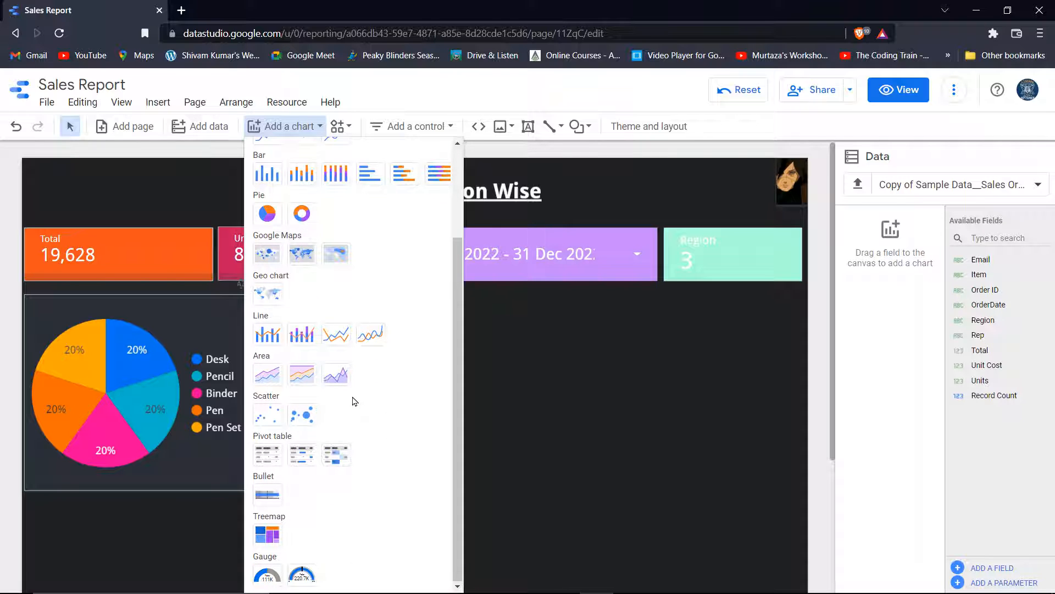
{"action": "scroll", "coordinate": [355, 401], "scroll_direction": "up", "scroll_amount": 2}
{"action": "scroll", "coordinate": [358, 401], "scroll_direction": "down", "scroll_amount": 2}
{"action": "left_click", "coordinate": [275, 181]}
{"action": "left_click", "coordinate": [304, 299]}
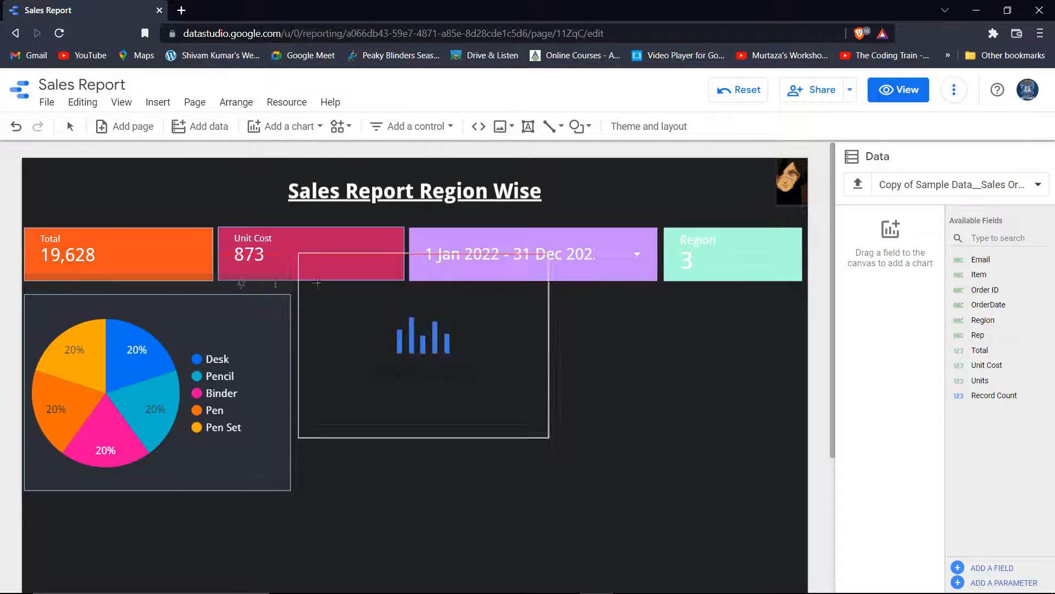
{"action": "left_click_drag", "start_coordinate": [304, 299], "coordinate": [304, 295]}
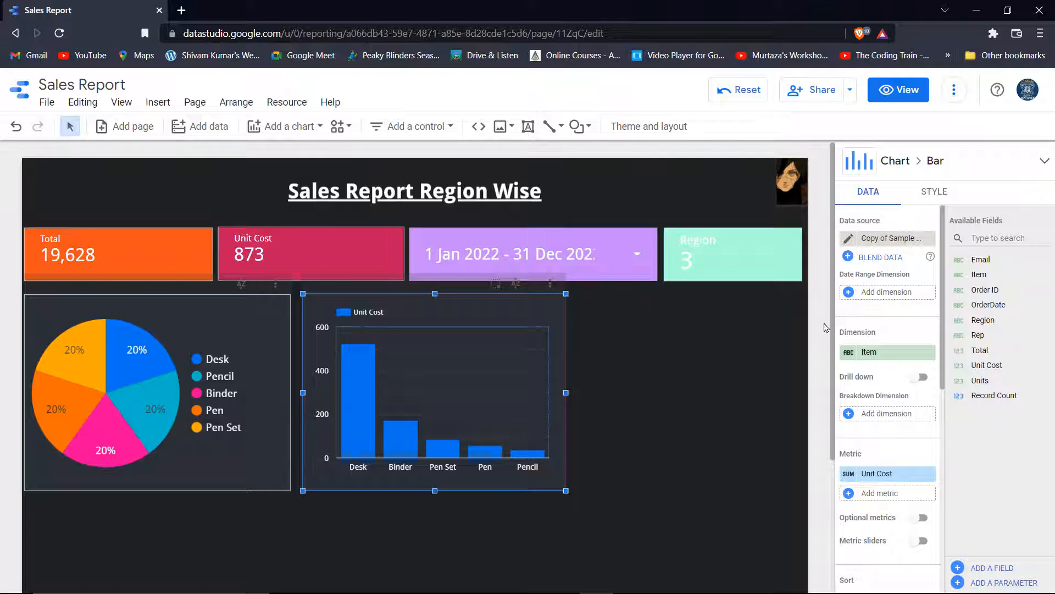
Show data labels on the bar chart with 0 decimal precision
{"action": "left_click", "coordinate": [936, 197]}
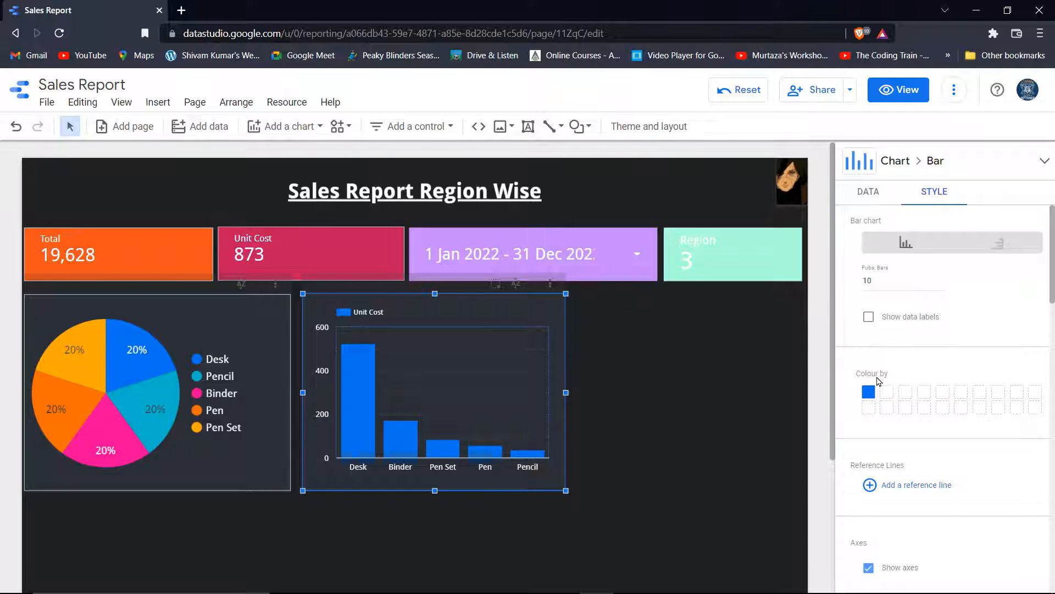
{"action": "left_click", "coordinate": [869, 317]}
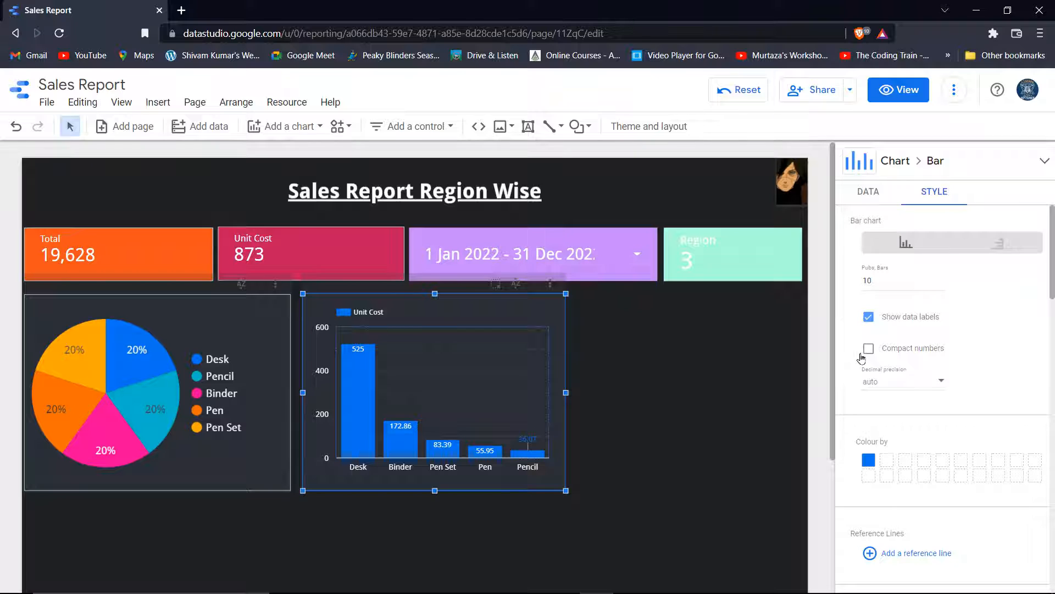
{"action": "left_click", "coordinate": [924, 389]}
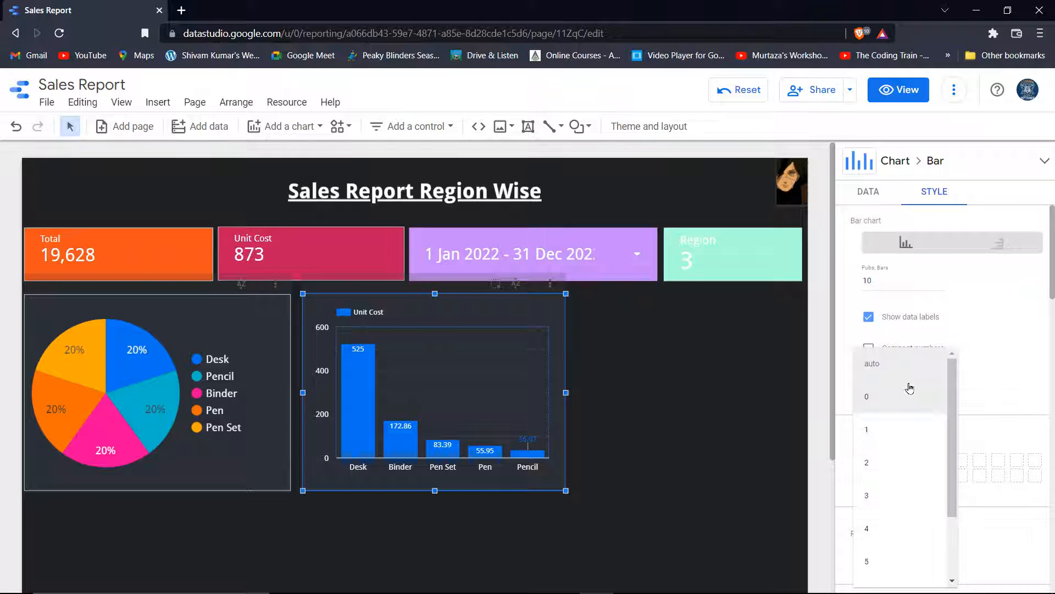
{"action": "left_click", "coordinate": [884, 400]}
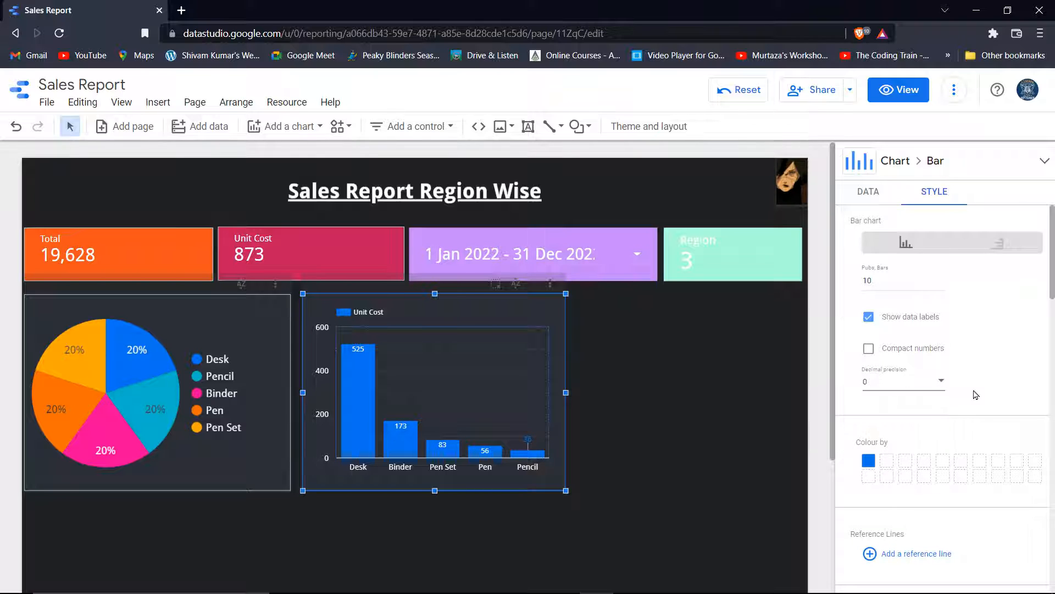
Colour the bar chart's bars yellow
{"action": "left_click", "coordinate": [870, 464]}
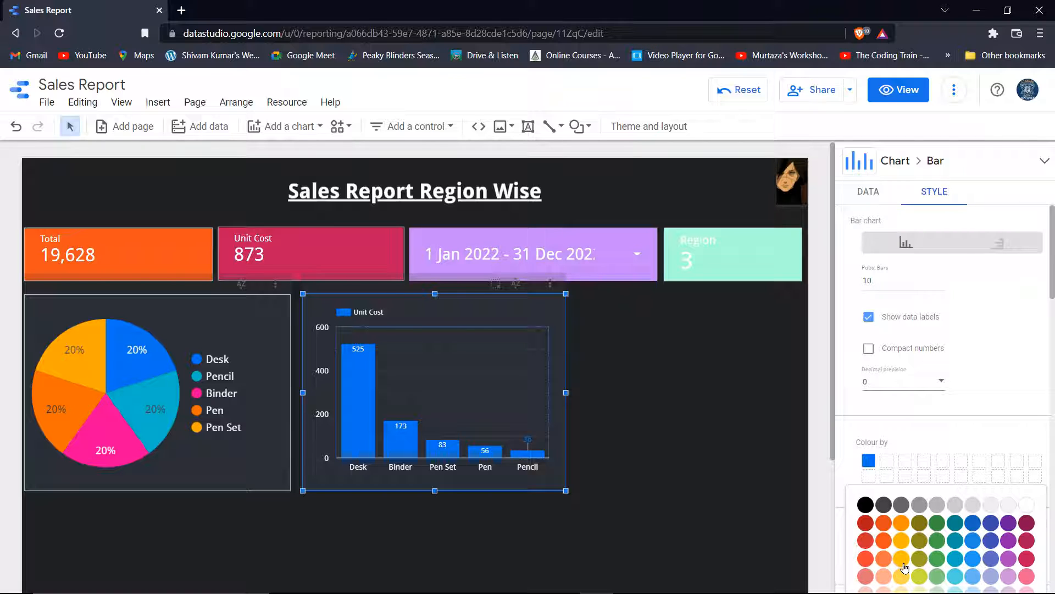
{"action": "left_click", "coordinate": [905, 578]}
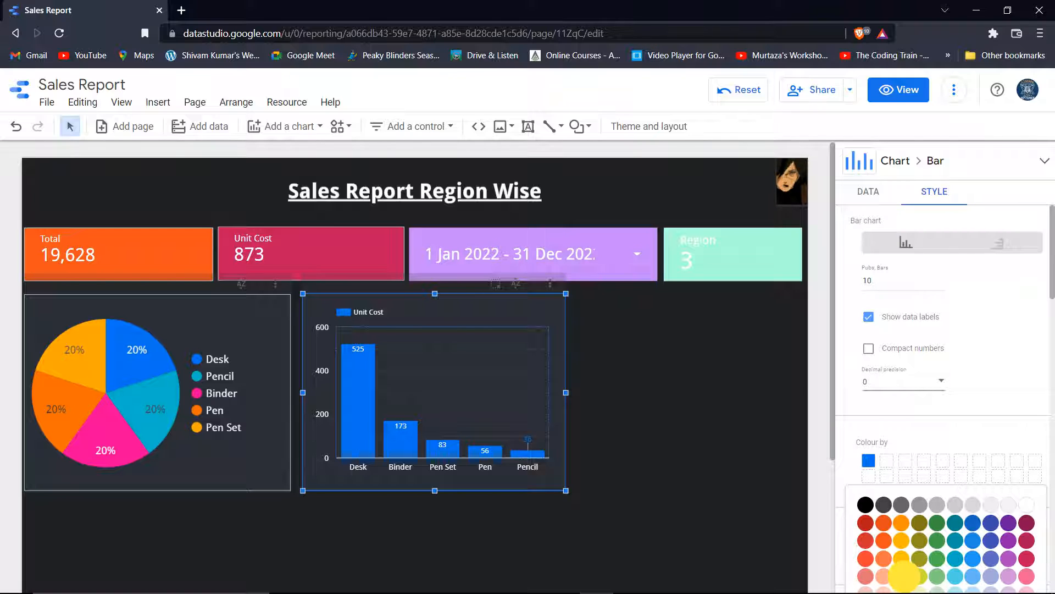
{"action": "left_click", "coordinate": [706, 395]}
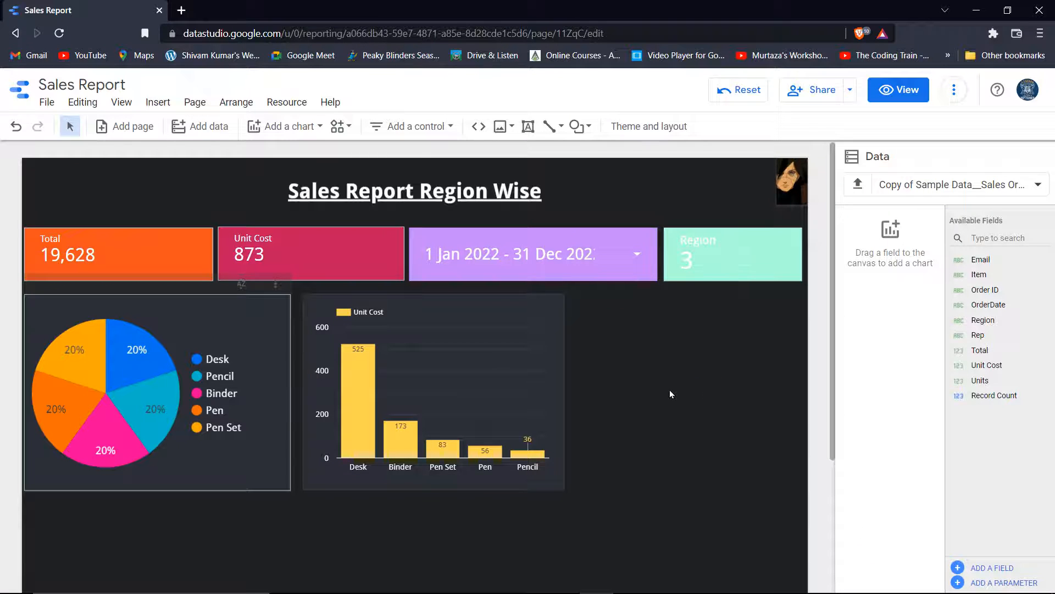
{"action": "left_click", "coordinate": [503, 388]}
Set the bar chart's border colour to light teal
{"action": "left_click", "coordinate": [550, 310]}
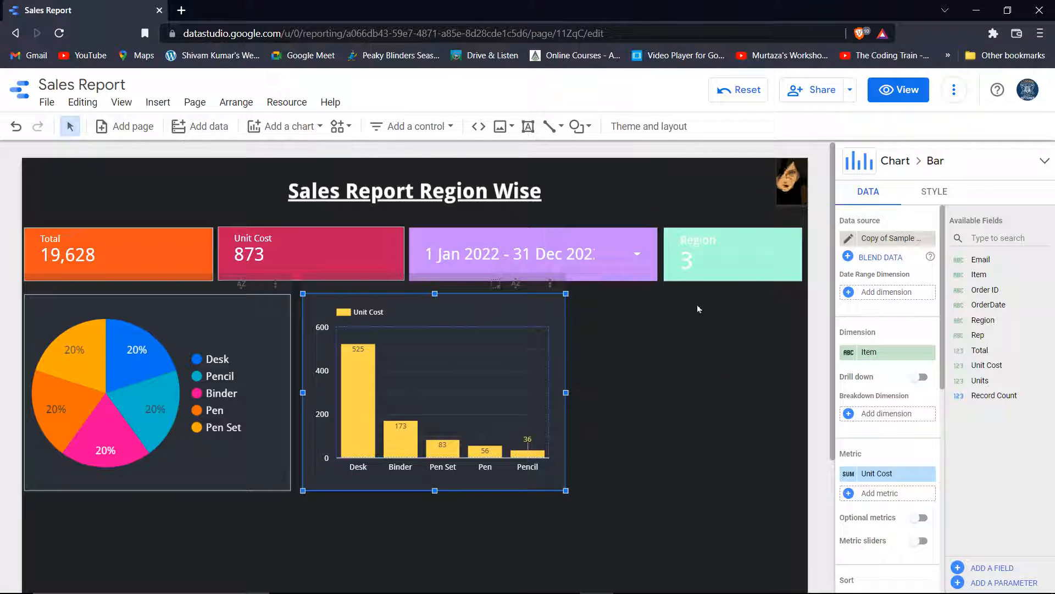
{"action": "left_click", "coordinate": [934, 193]}
{"action": "scroll", "coordinate": [913, 396], "scroll_direction": "down", "scroll_amount": 5}
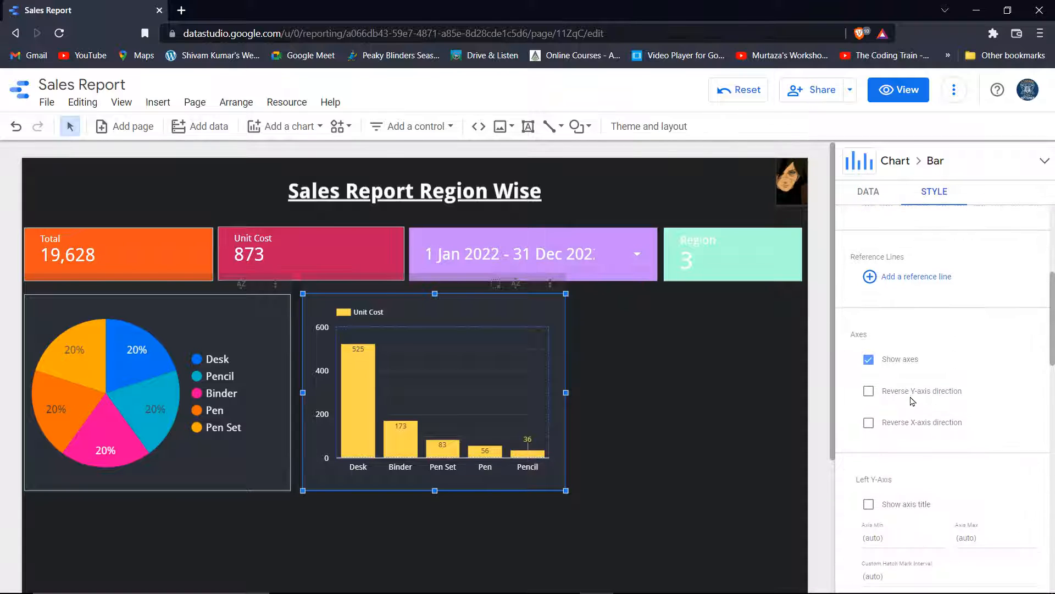
{"action": "scroll", "coordinate": [911, 401], "scroll_direction": "down", "scroll_amount": 4}
{"action": "scroll", "coordinate": [934, 385], "scroll_direction": "down", "scroll_amount": 5}
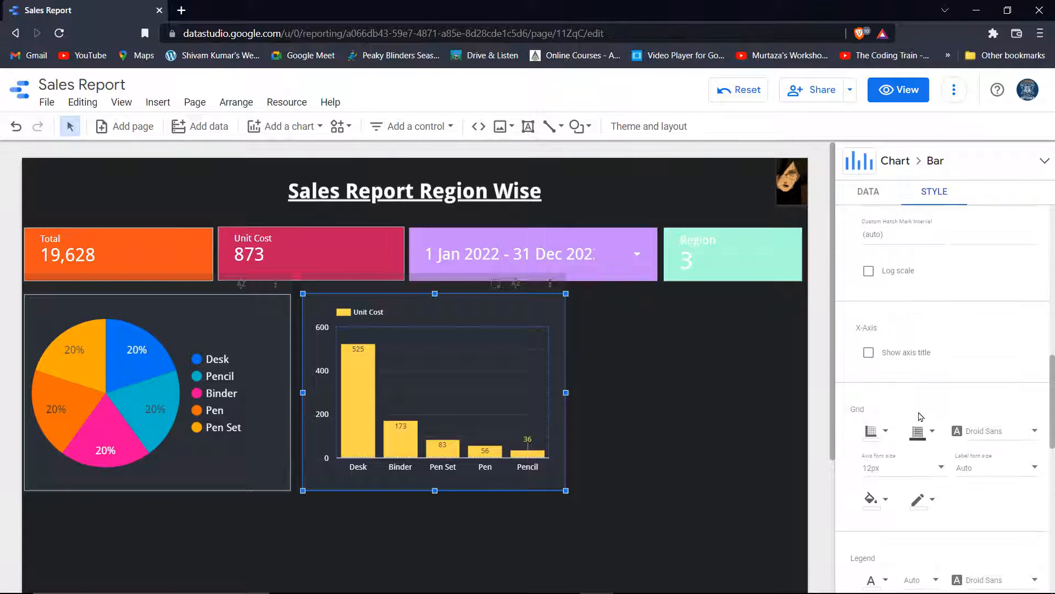
{"action": "scroll", "coordinate": [921, 417], "scroll_direction": "down", "scroll_amount": 5}
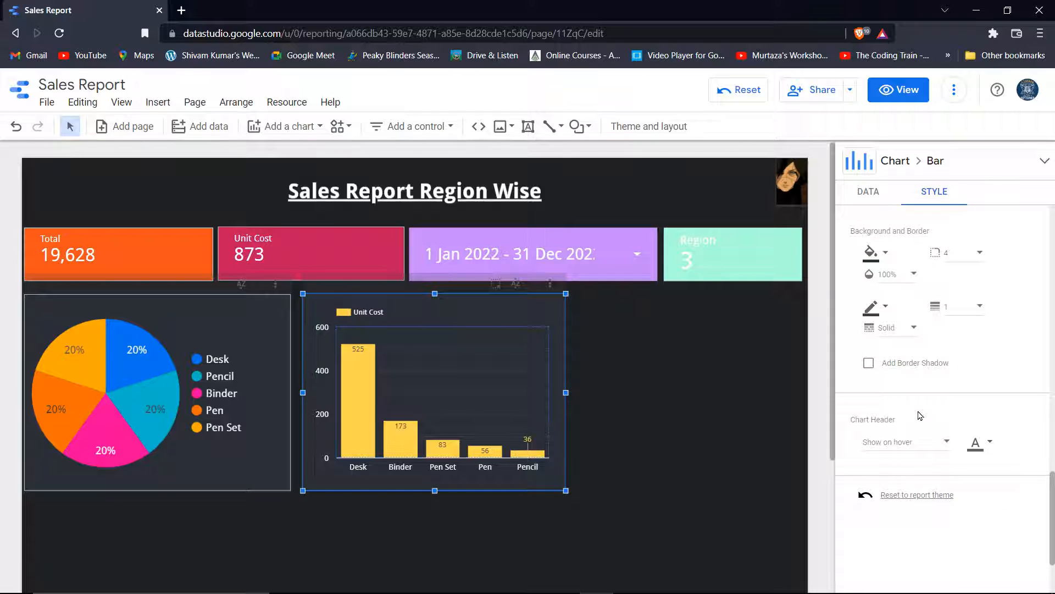
{"action": "left_click", "coordinate": [871, 310]}
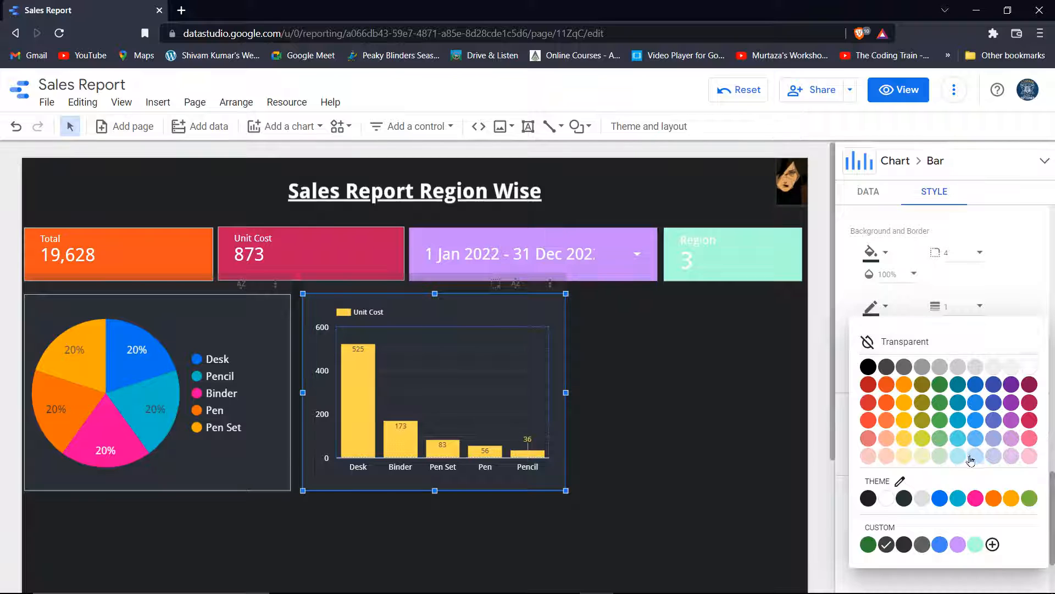
{"action": "left_click", "coordinate": [962, 455]}
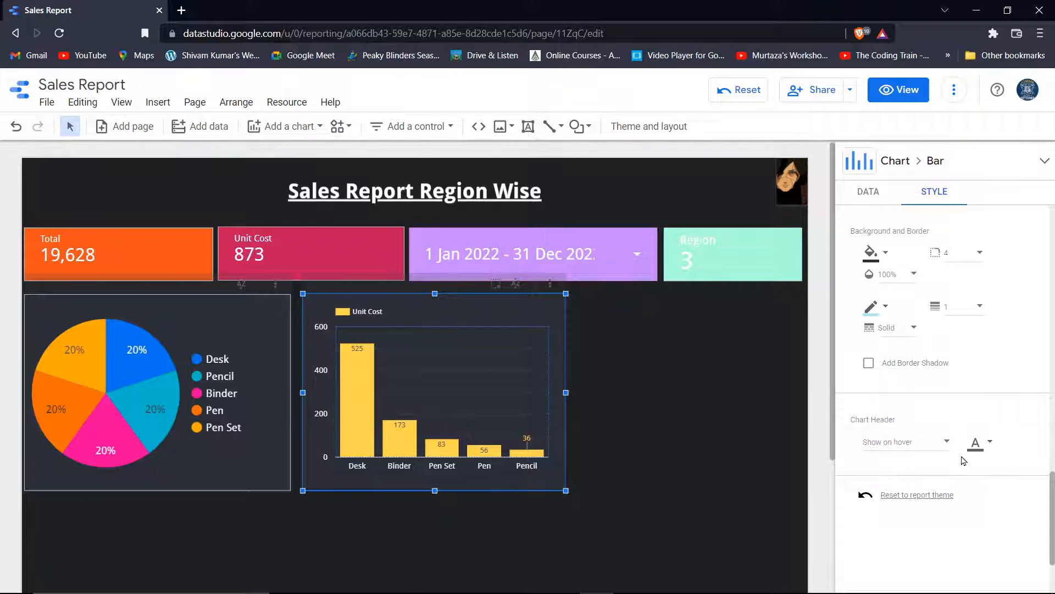
{"action": "left_click", "coordinate": [744, 344]}
{"action": "left_click", "coordinate": [480, 377]}
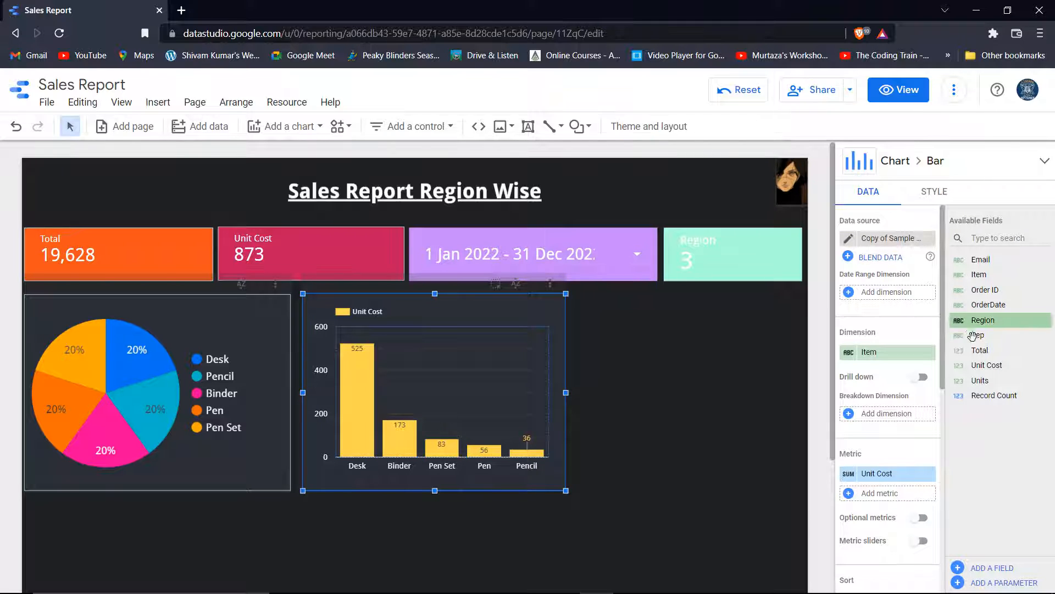
Make the bar chart's background light blue
{"action": "double_click", "coordinate": [935, 190]}
{"action": "scroll", "coordinate": [936, 432], "scroll_direction": "down", "scroll_amount": 1}
{"action": "scroll", "coordinate": [937, 432], "scroll_direction": "down", "scroll_amount": 10}
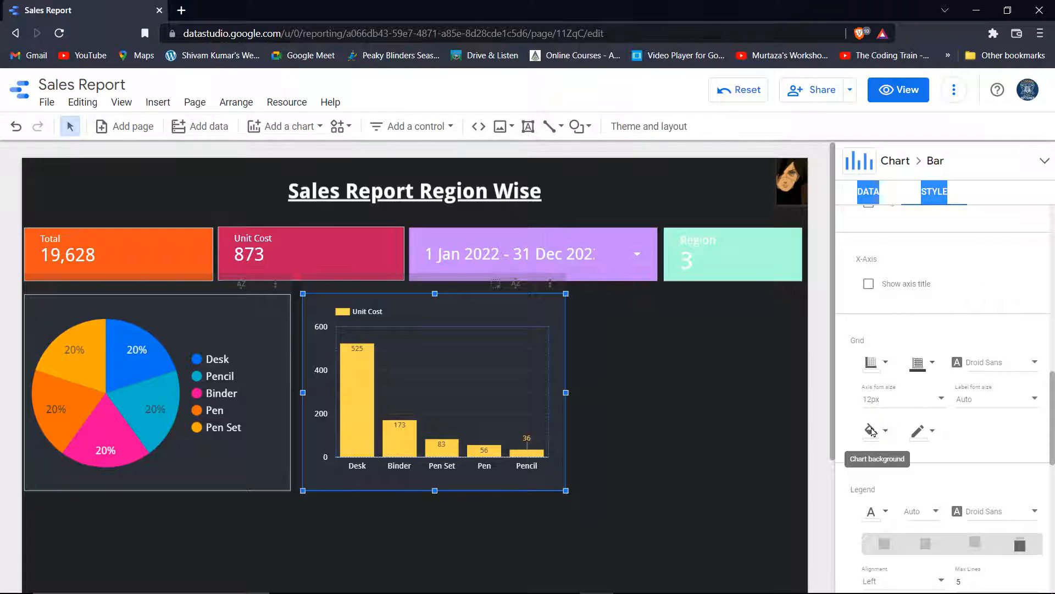
{"action": "left_click", "coordinate": [873, 430]}
{"action": "left_click", "coordinate": [959, 302]}
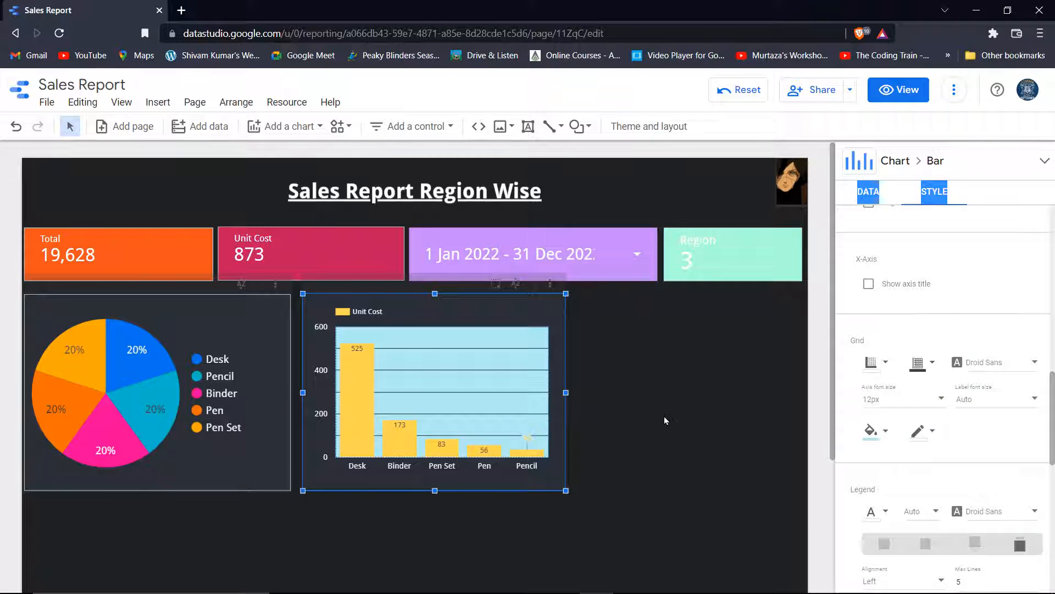
{"action": "left_click", "coordinate": [665, 417]}
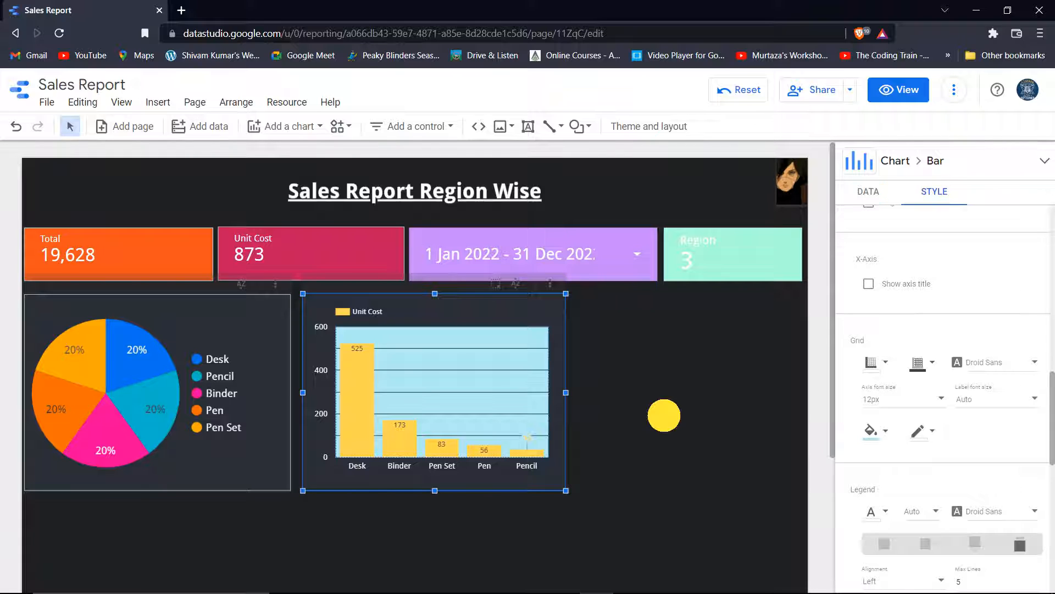
{"action": "left_click", "coordinate": [537, 307]}
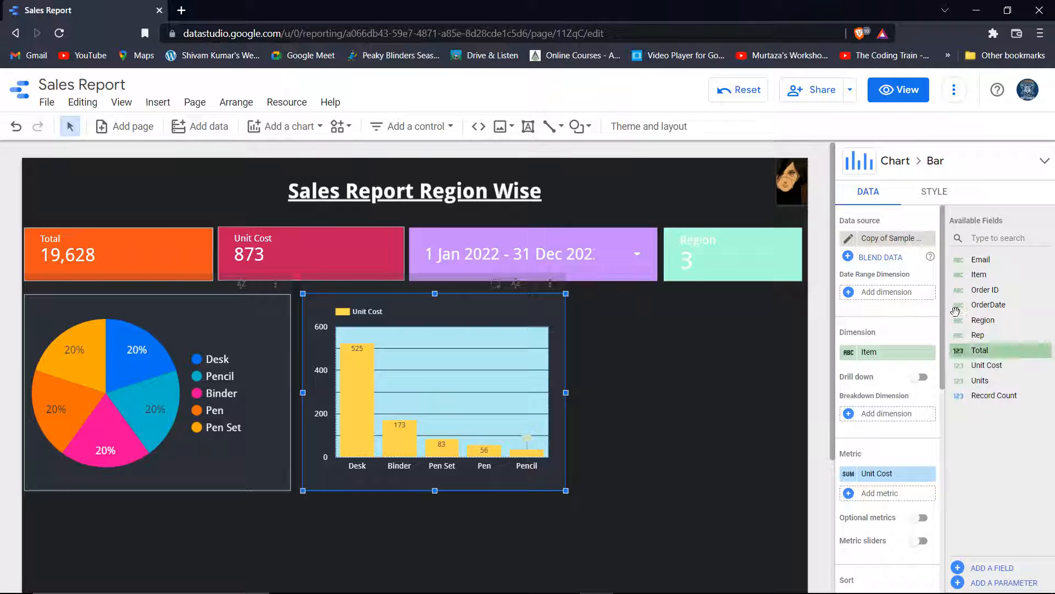
Set the bar chart's grid background to Transparent
{"action": "left_click", "coordinate": [936, 195]}
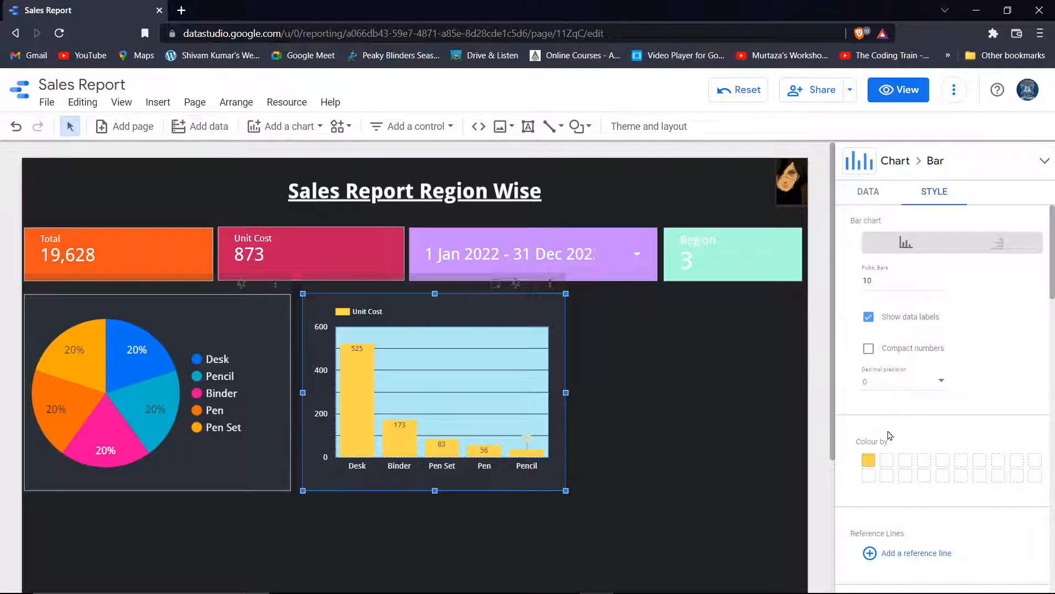
{"action": "scroll", "coordinate": [895, 418], "scroll_direction": "down", "scroll_amount": 10}
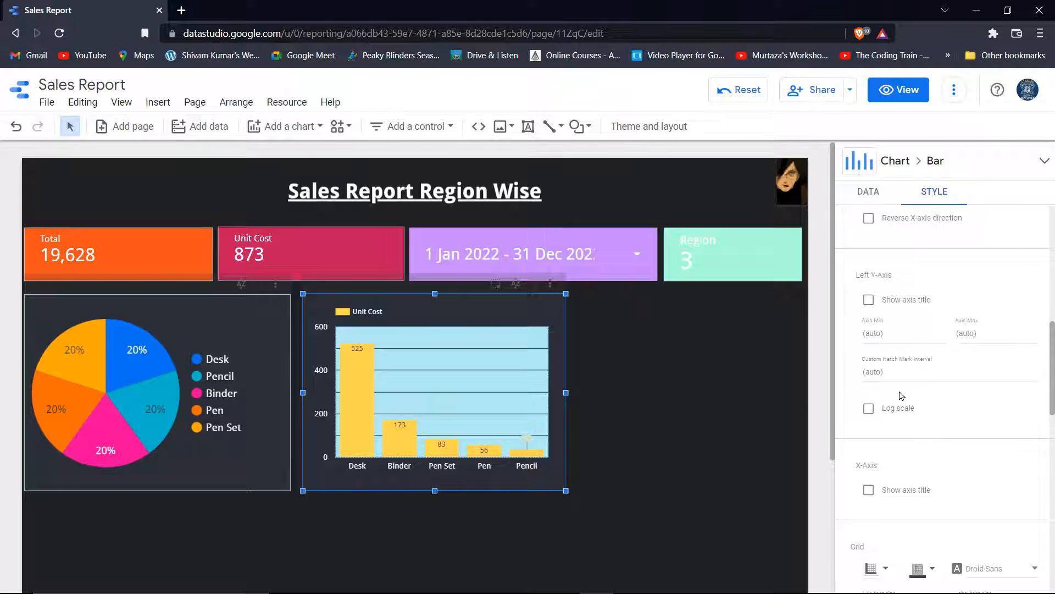
{"action": "scroll", "coordinate": [901, 396], "scroll_direction": "down", "scroll_amount": 5}
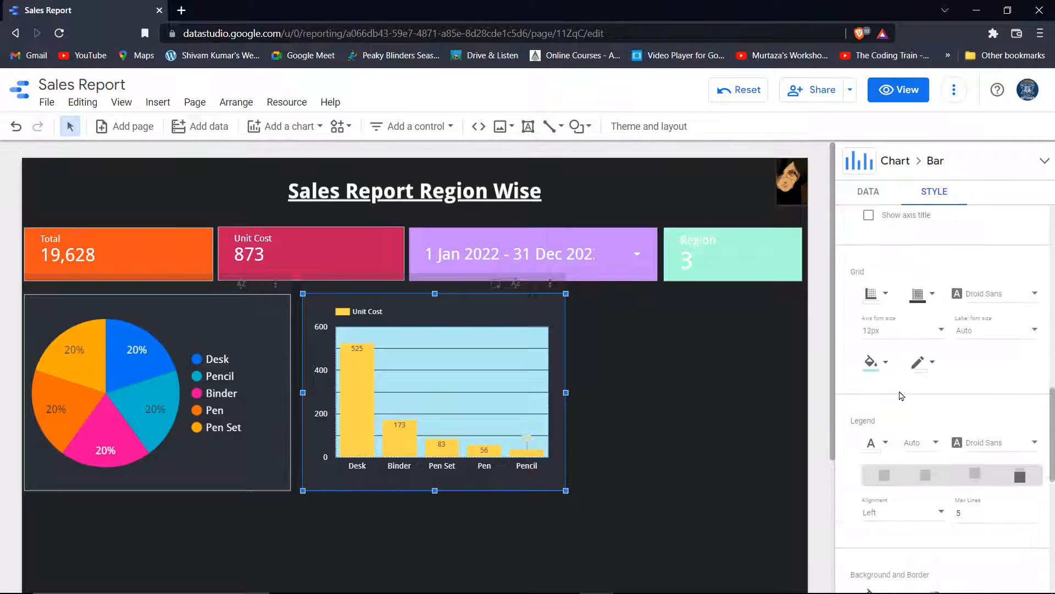
{"action": "left_click", "coordinate": [870, 362]}
{"action": "left_click", "coordinate": [1008, 116]}
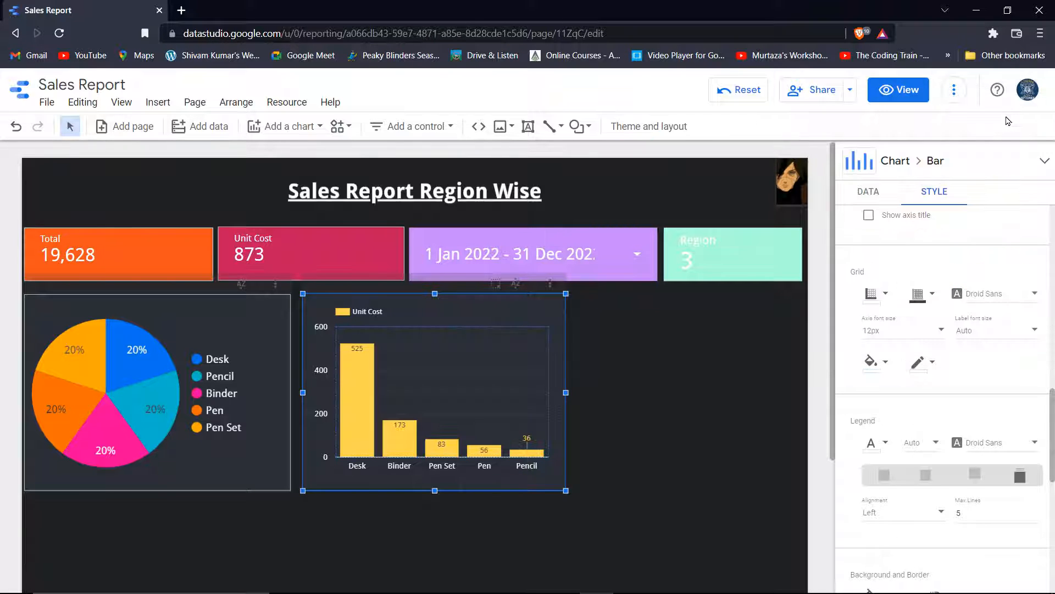
Give the bar chart a light-teal border with weight 1
{"action": "scroll", "coordinate": [879, 428], "scroll_direction": "down", "scroll_amount": 4}
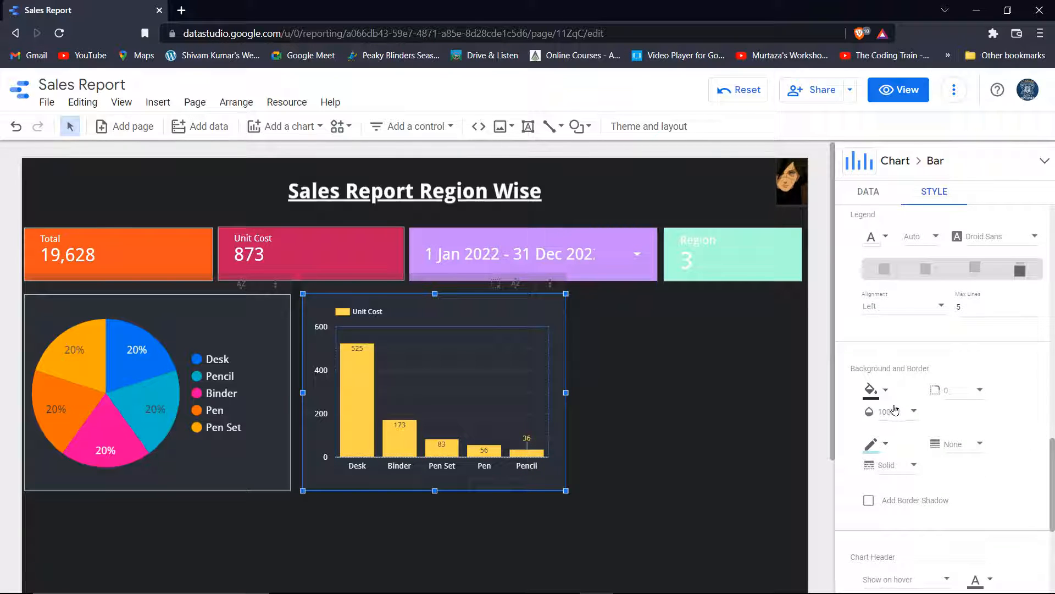
{"action": "left_click", "coordinate": [870, 445]}
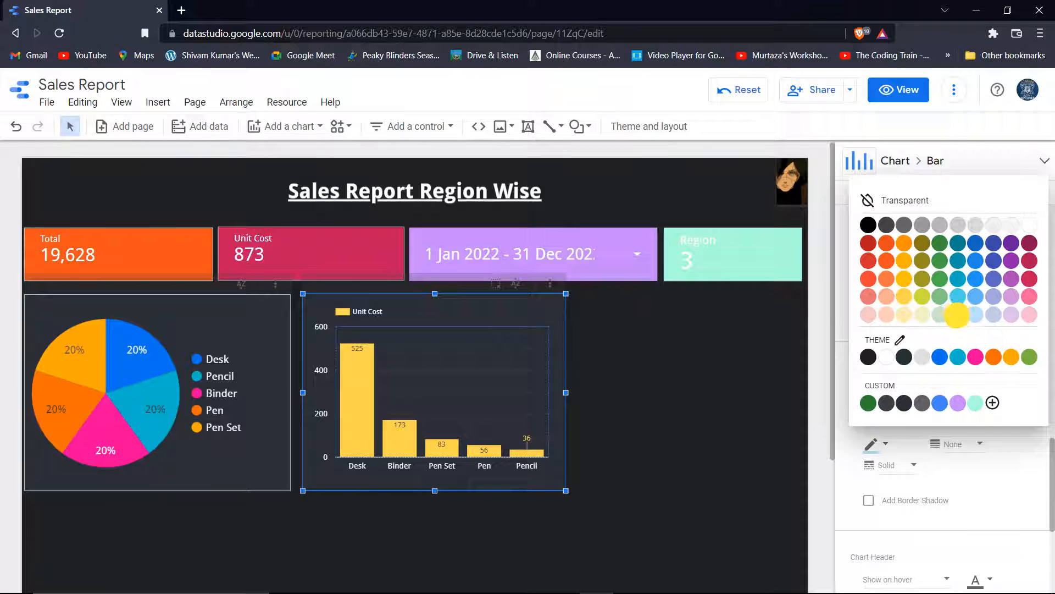
{"action": "left_click", "coordinate": [958, 315]}
{"action": "left_click", "coordinate": [870, 444]}
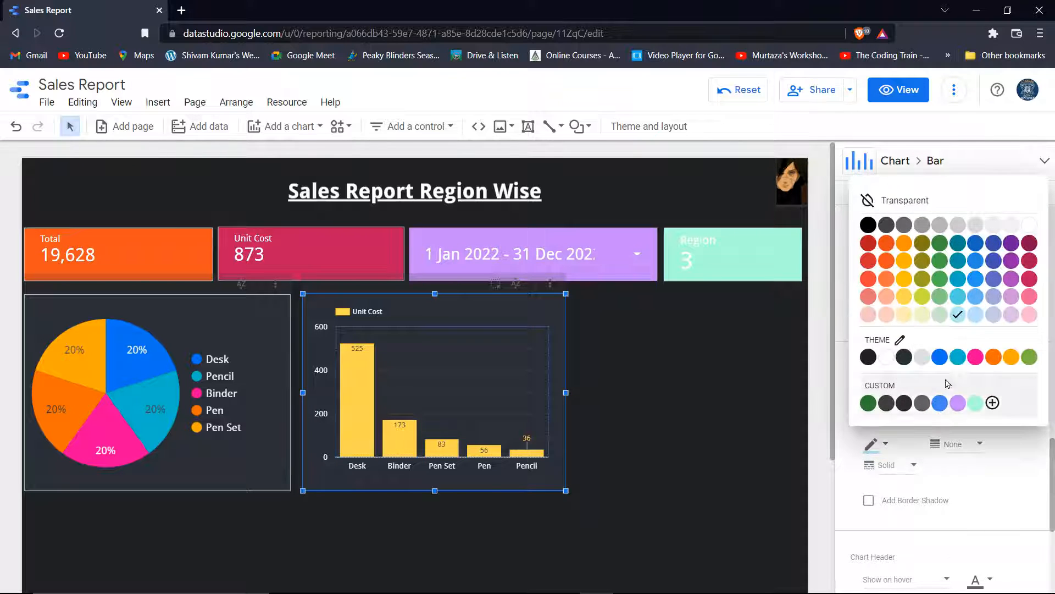
{"action": "left_click", "coordinate": [963, 313]}
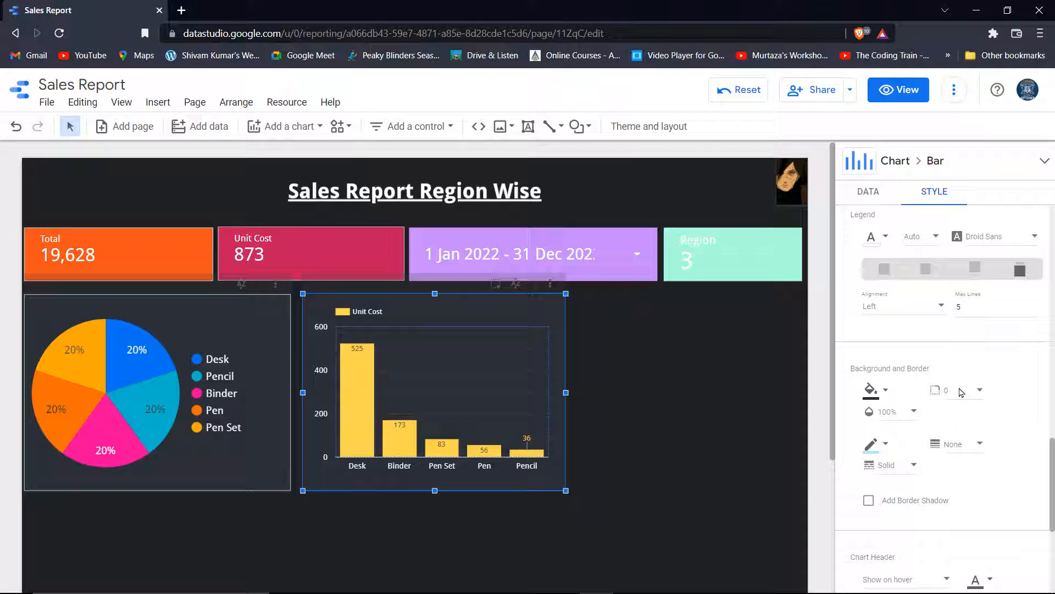
{"action": "left_click", "coordinate": [961, 444]}
{"action": "left_click", "coordinate": [956, 436]}
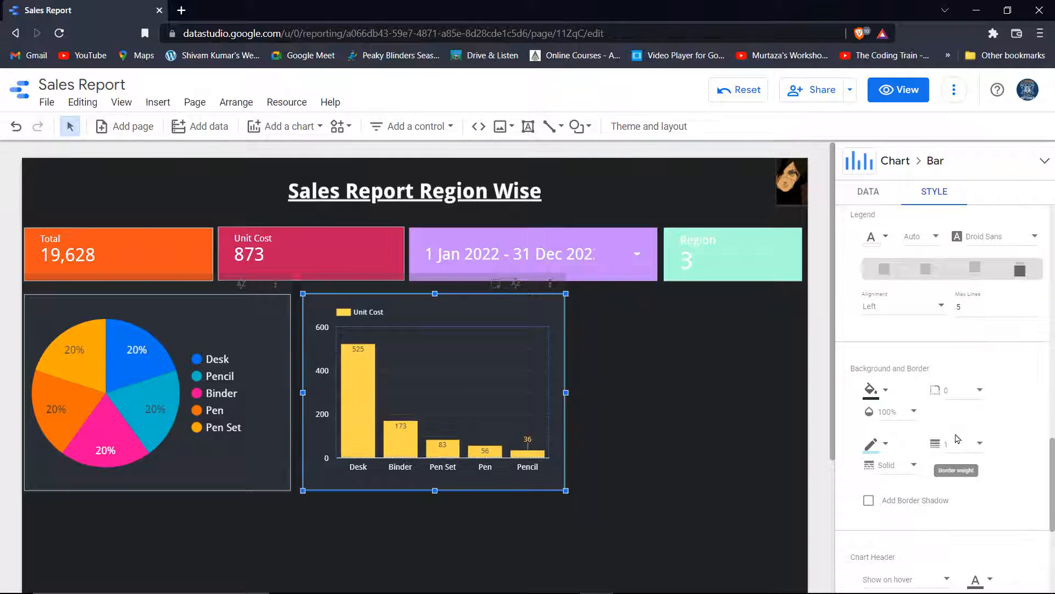
{"action": "left_click", "coordinate": [690, 389]}
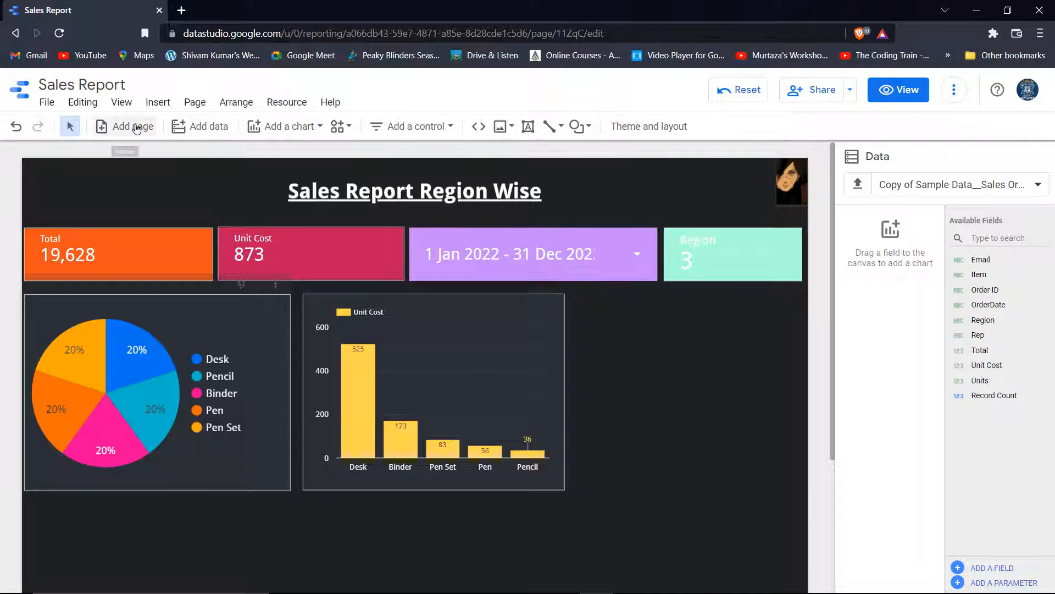
Place a smoothed line chart right of the bar chart and make the bar chart slightly narrower
{"action": "left_click", "coordinate": [190, 127]}
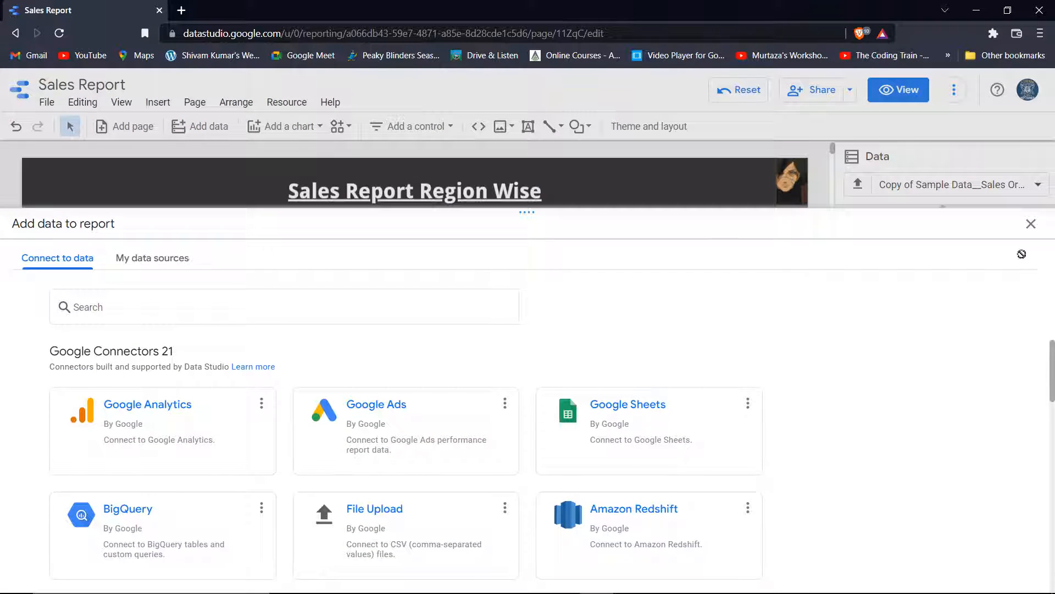
{"action": "left_click", "coordinate": [1032, 225]}
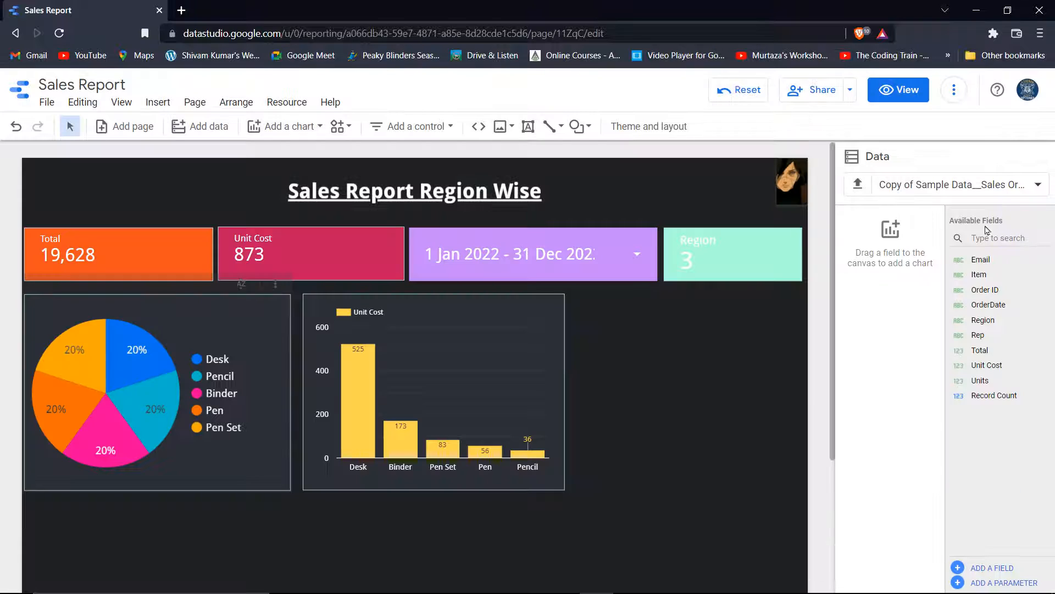
{"action": "left_click", "coordinate": [291, 130]}
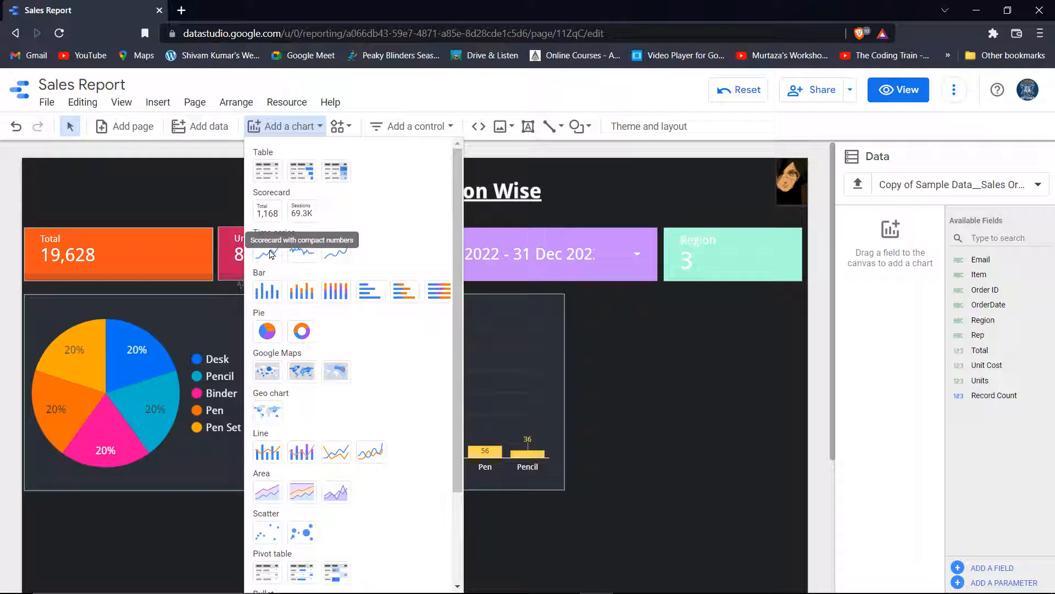
{"action": "left_click", "coordinate": [366, 458]}
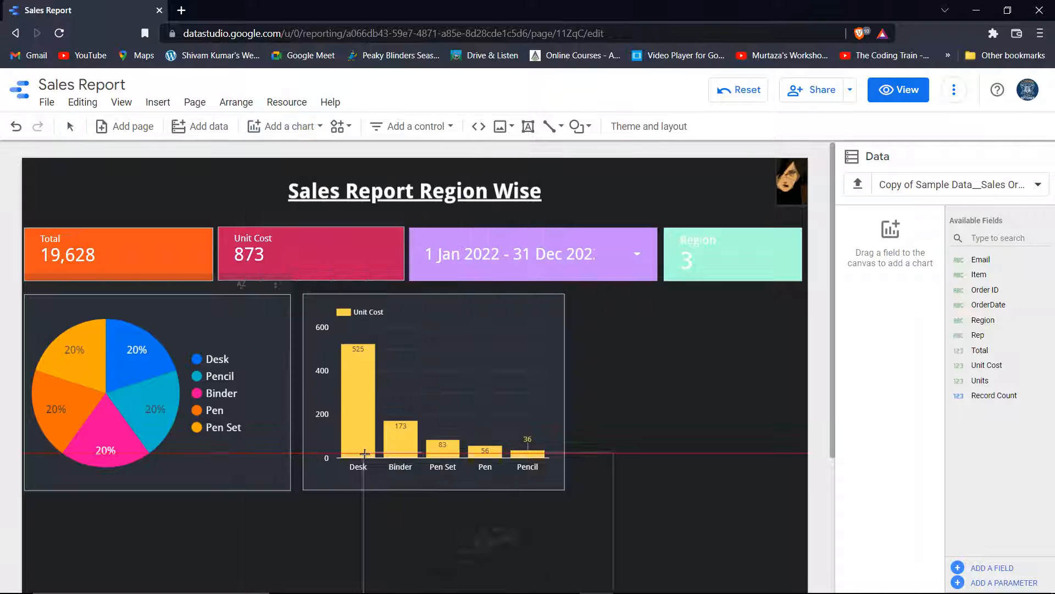
{"action": "left_click", "coordinate": [566, 298]}
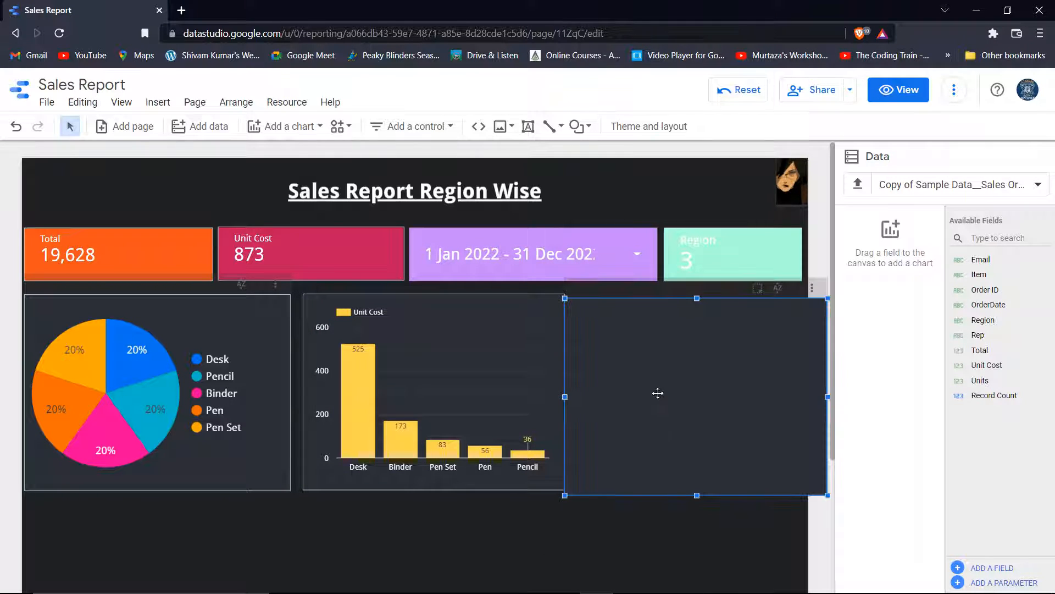
{"action": "left_click", "coordinate": [473, 465]}
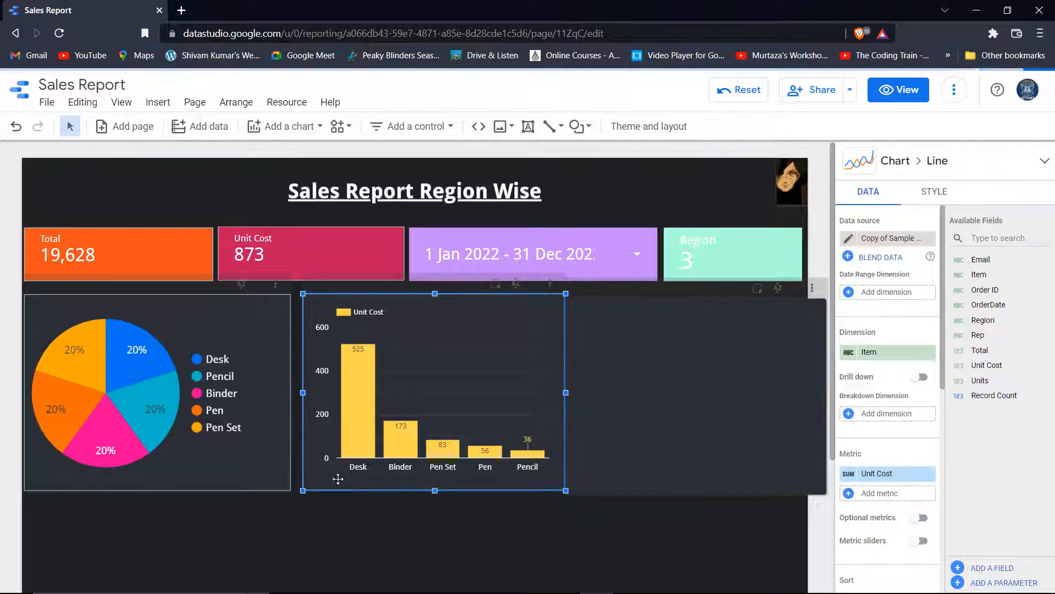
{"action": "left_click_drag", "start_coordinate": [566, 490], "coordinate": [534, 491]}
Narrow the pie chart, nudge the bar chart left beside it, and drag the line chart left
{"action": "left_click", "coordinate": [247, 447]}
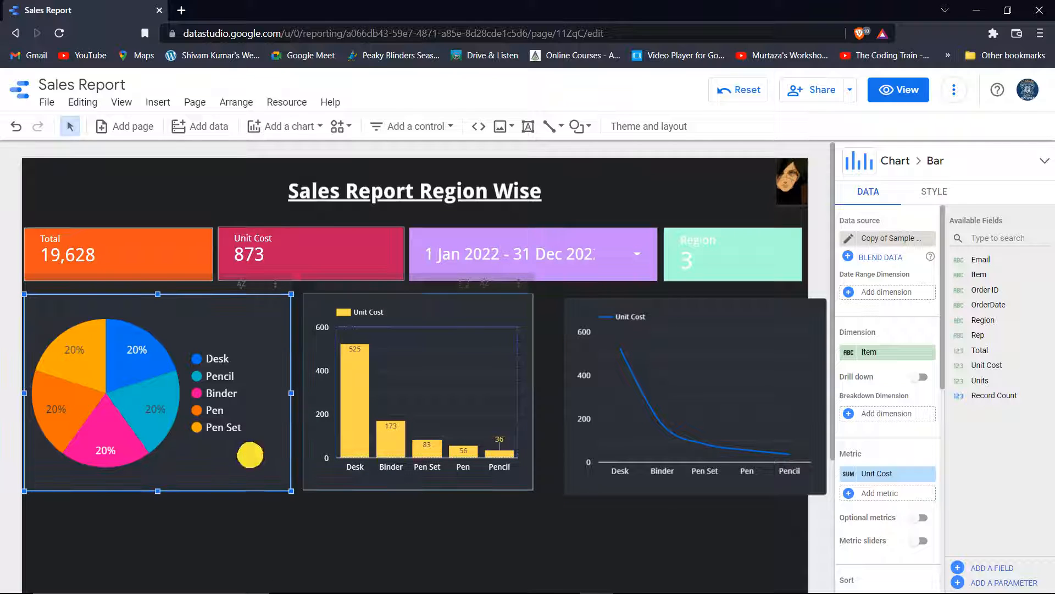
{"action": "left_click_drag", "start_coordinate": [288, 490], "coordinate": [274, 491]}
{"action": "left_click", "coordinate": [397, 466]}
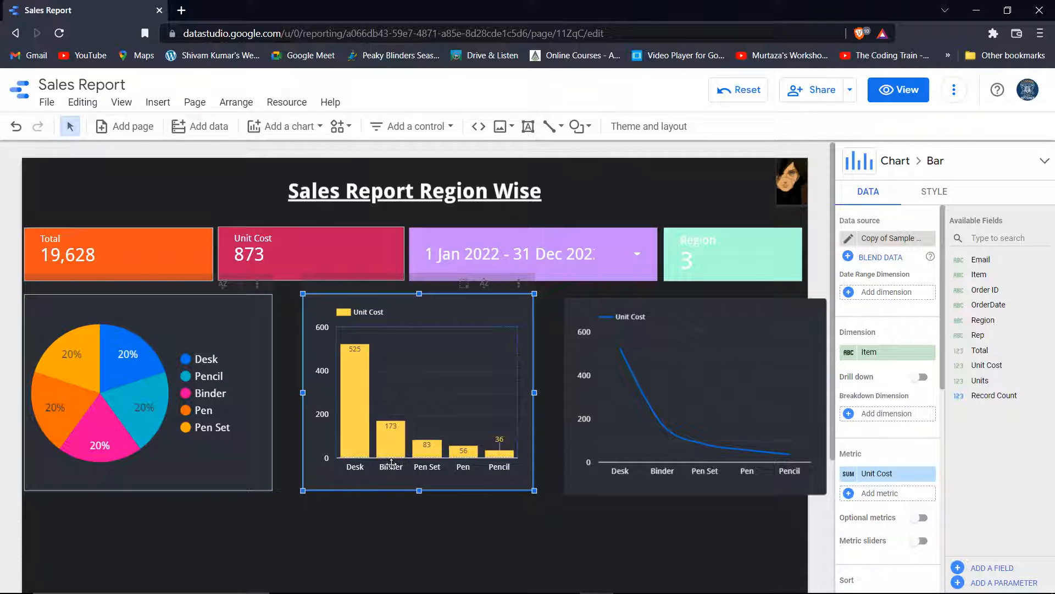
{"action": "key", "text": "Left"}
{"action": "key", "text": "Left"}
{"action": "key", "text": "Left"}
{"action": "key", "text": "Left"}
{"action": "key", "text": "Left"}
{"action": "key", "text": "Left"}
{"action": "key", "text": "Left"}
{"action": "key", "text": "Left"}
{"action": "key", "text": "Right"}
{"action": "key", "text": "Right"}
{"action": "key", "text": "Right"}
{"action": "key", "text": "Right"}
{"action": "key", "text": "Right"}
{"action": "key", "text": "Left"}
{"action": "key", "text": "Left"}
{"action": "key", "text": "Left"}
{"action": "key", "text": "Left"}
{"action": "key", "text": "Left"}
{"action": "key", "text": "Left"}
{"action": "key", "text": "Left"}
{"action": "key", "text": "Left"}
{"action": "key", "text": "Left"}
{"action": "key", "text": "Left"}
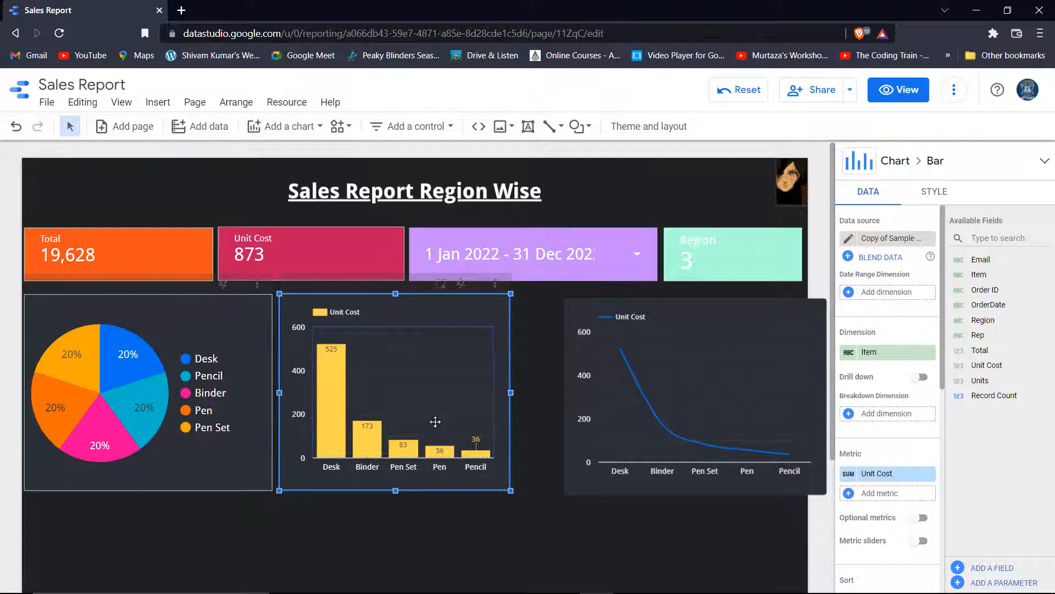
{"action": "left_click", "coordinate": [631, 399]}
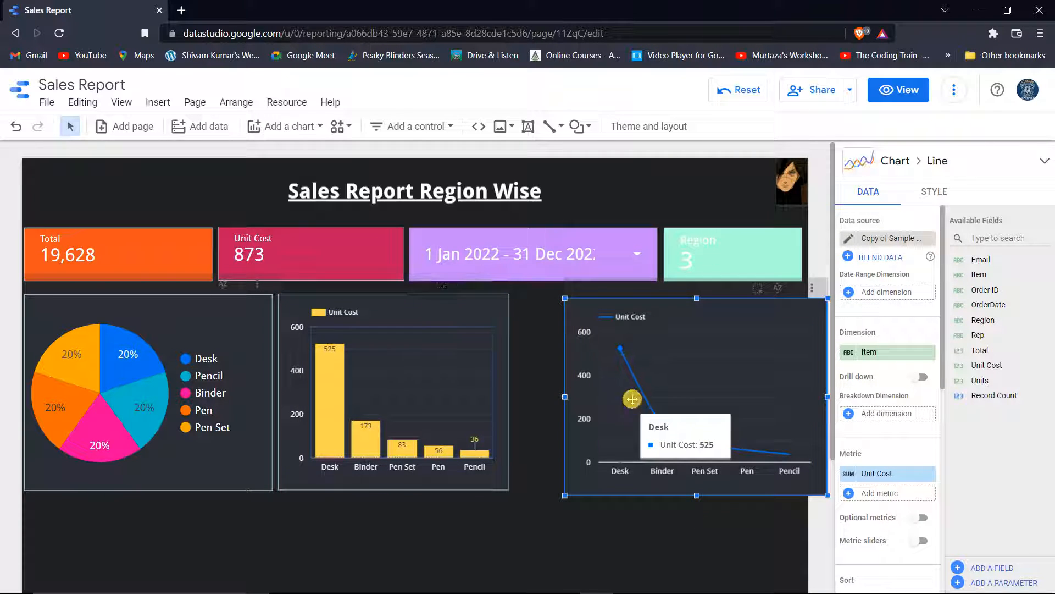
{"action": "mouse_move", "coordinate": [632, 400]}
{"action": "left_mouse_down"}
{"action": "mouse_move", "coordinate": [589, 395]}
{"action": "mouse_move", "coordinate": [605, 397]}
{"action": "left_mouse_up"}
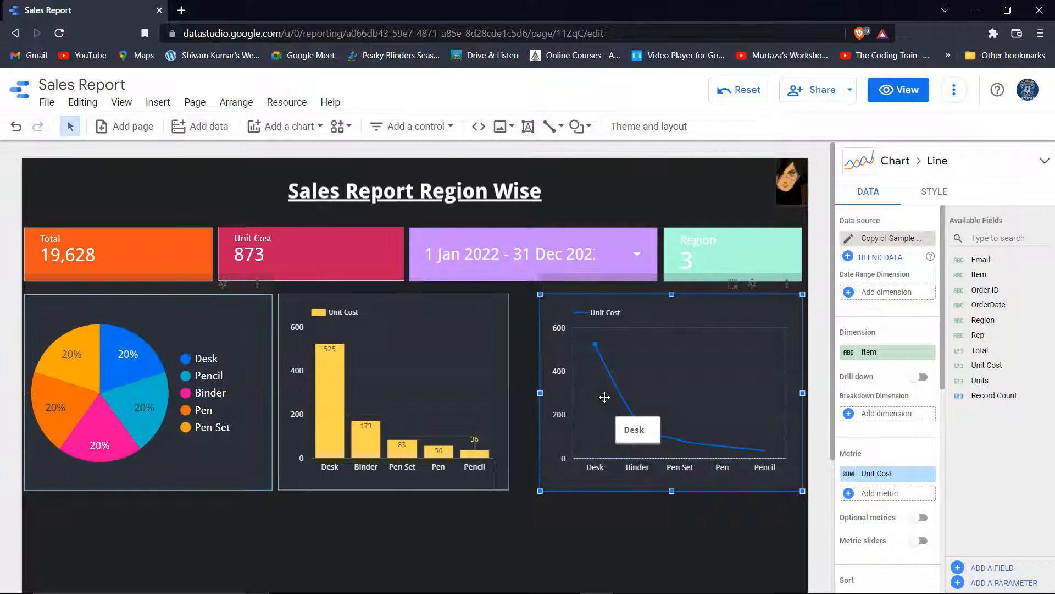
Nudge the line chart left and widen the bar chart rightward so the three charts form a tight row
{"action": "key", "text": "Left"}
{"action": "key", "text": "Left"}
{"action": "key", "text": "Left"}
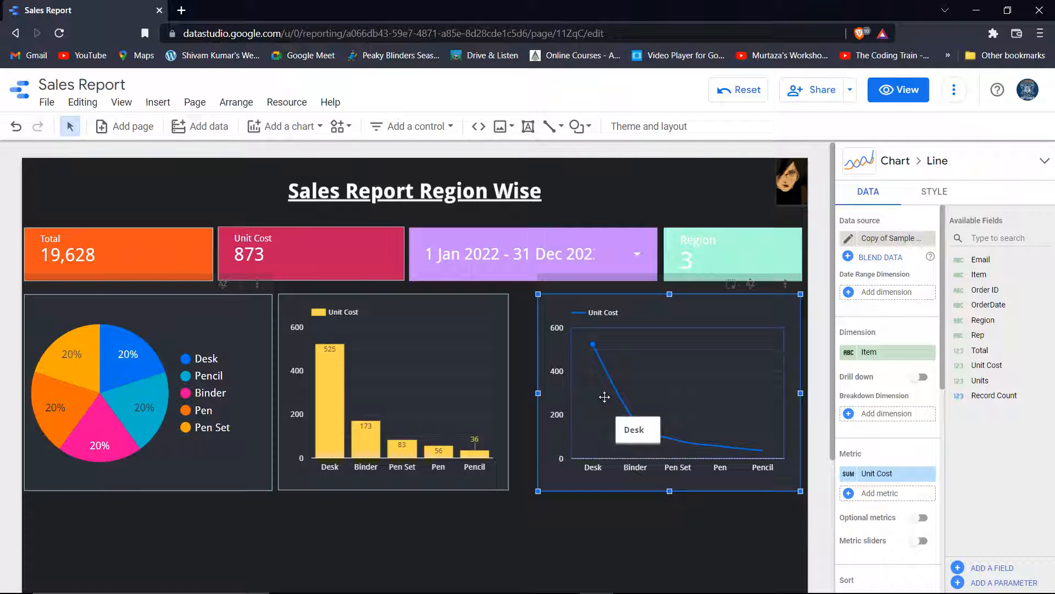
{"action": "left_click", "coordinate": [462, 400]}
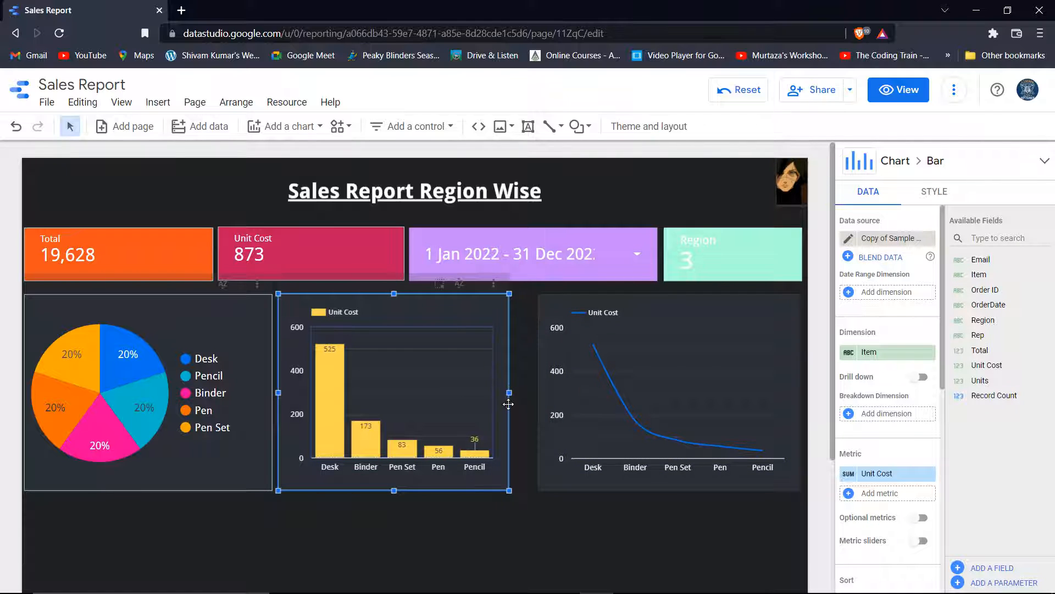
{"action": "left_click_drag", "start_coordinate": [507, 393], "coordinate": [525, 391]}
{"action": "key", "text": "Right"}
{"action": "key", "text": "Right"}
{"action": "key", "text": "Up"}
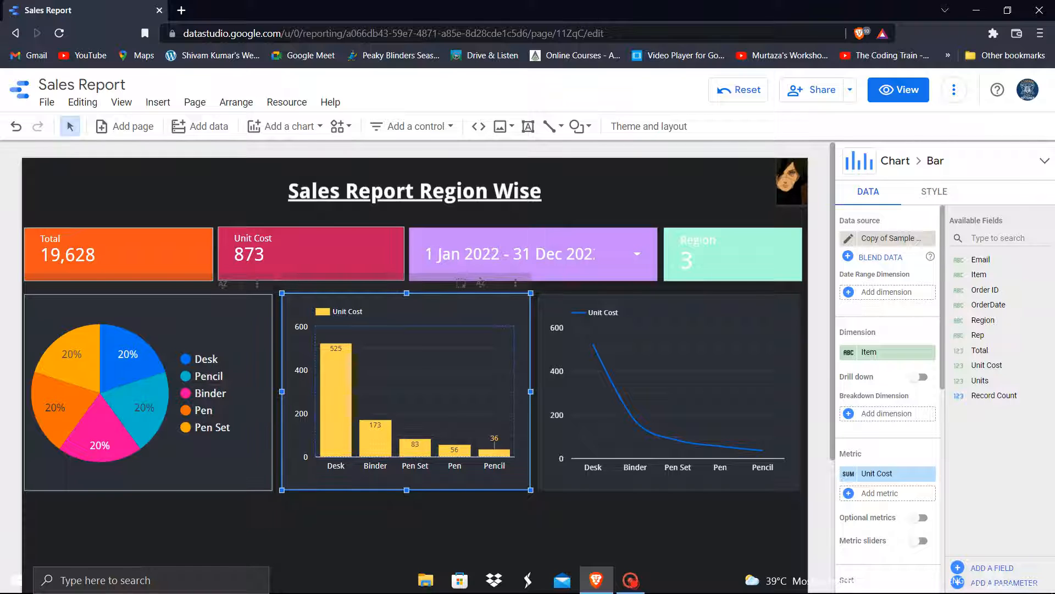
{"action": "key", "text": "Down"}
{"action": "key", "text": "Left"}
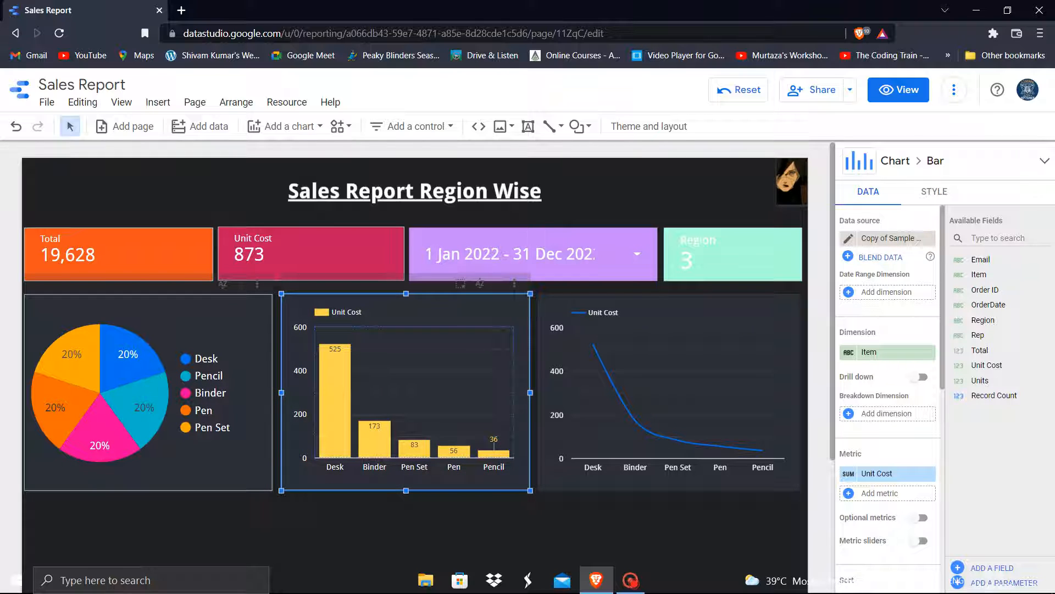
{"action": "left_click", "coordinate": [673, 392]}
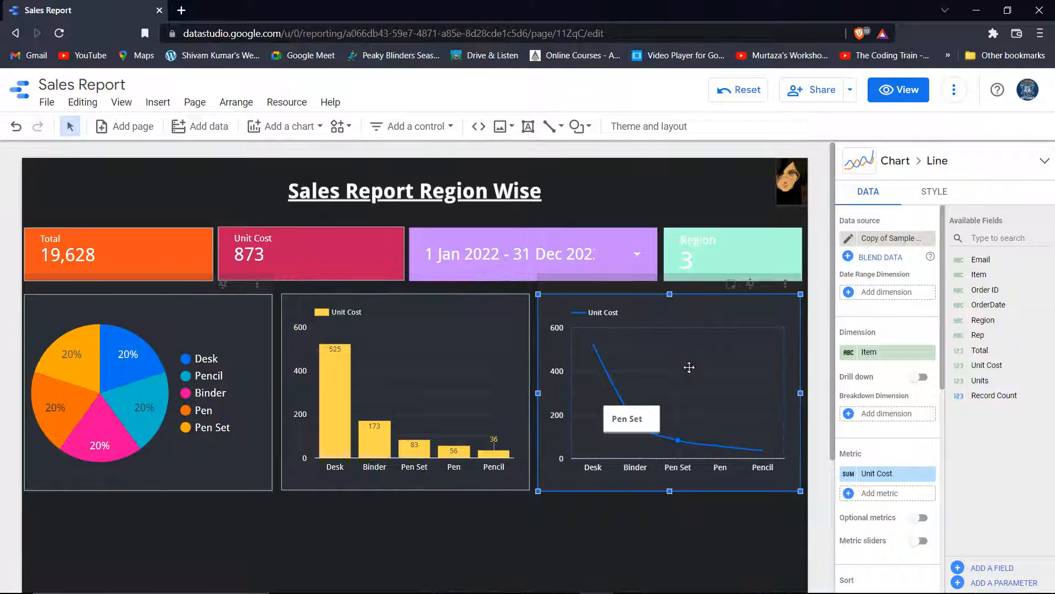
Replace the line chart's Unit Cost metric with Region, so it plots Region count by Item
{"action": "left_click", "coordinate": [879, 474]}
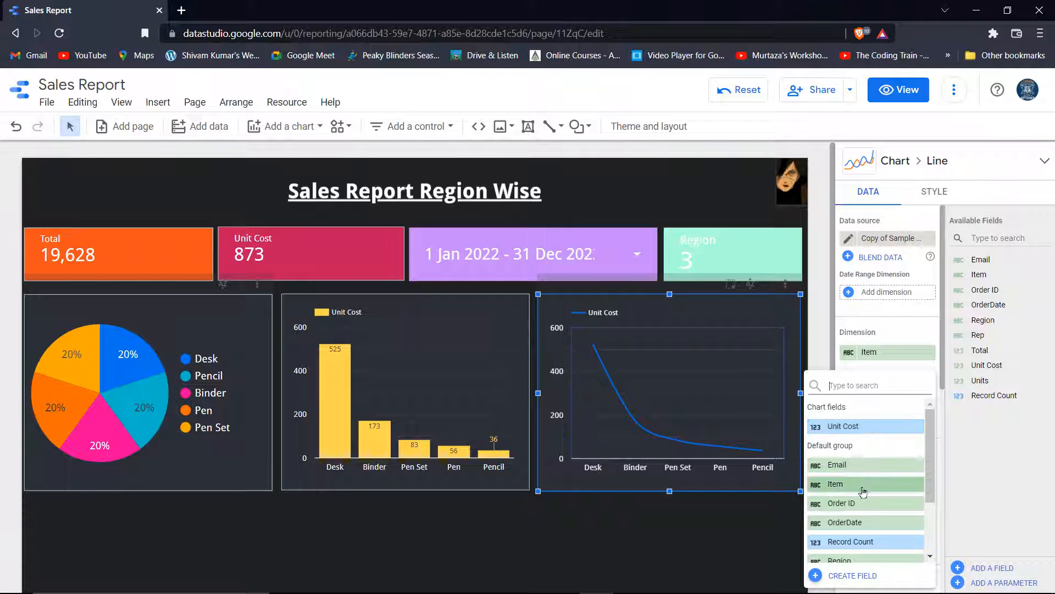
{"action": "scroll", "coordinate": [870, 533], "scroll_direction": "down", "scroll_amount": 2}
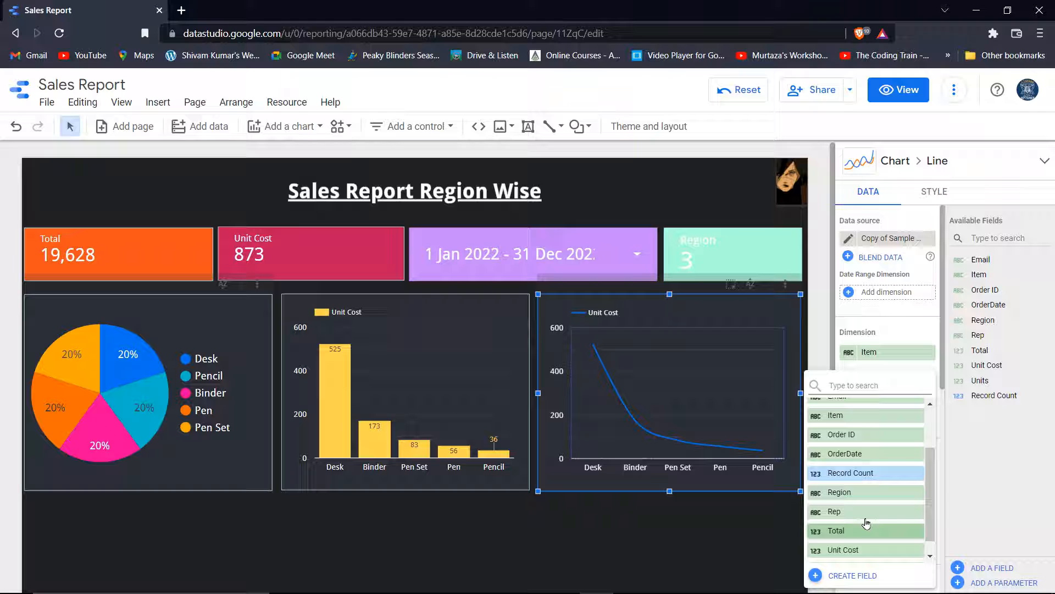
{"action": "left_click", "coordinate": [864, 491]}
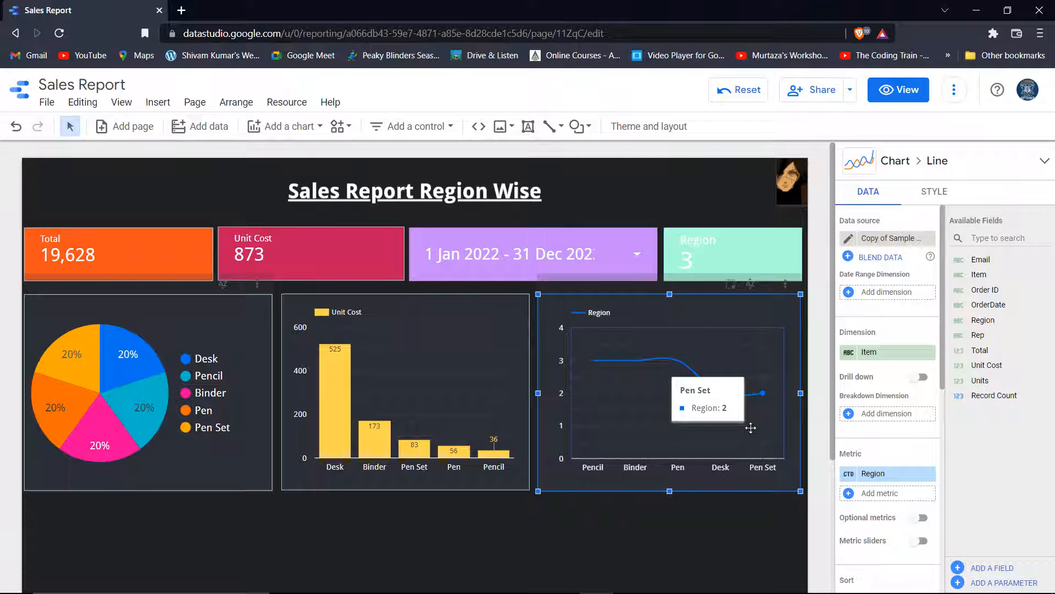
{"action": "left_click", "coordinate": [933, 191]}
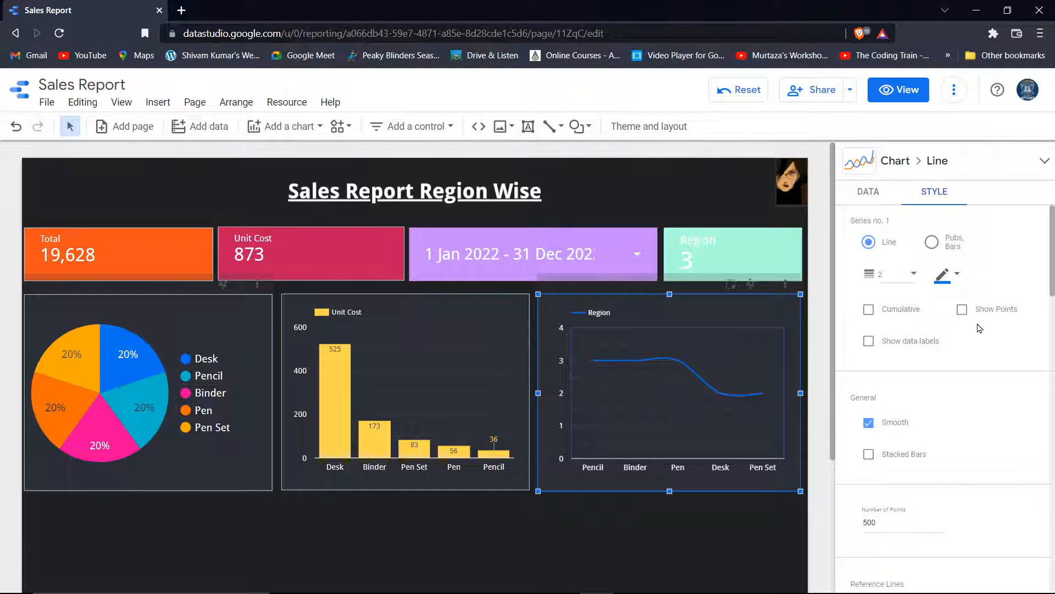
Turn on data points for the Region line chart
{"action": "left_click", "coordinate": [968, 312]}
{"action": "scroll", "coordinate": [934, 440], "scroll_direction": "down", "scroll_amount": 4}
{"action": "scroll", "coordinate": [898, 454], "scroll_direction": "down", "scroll_amount": 6}
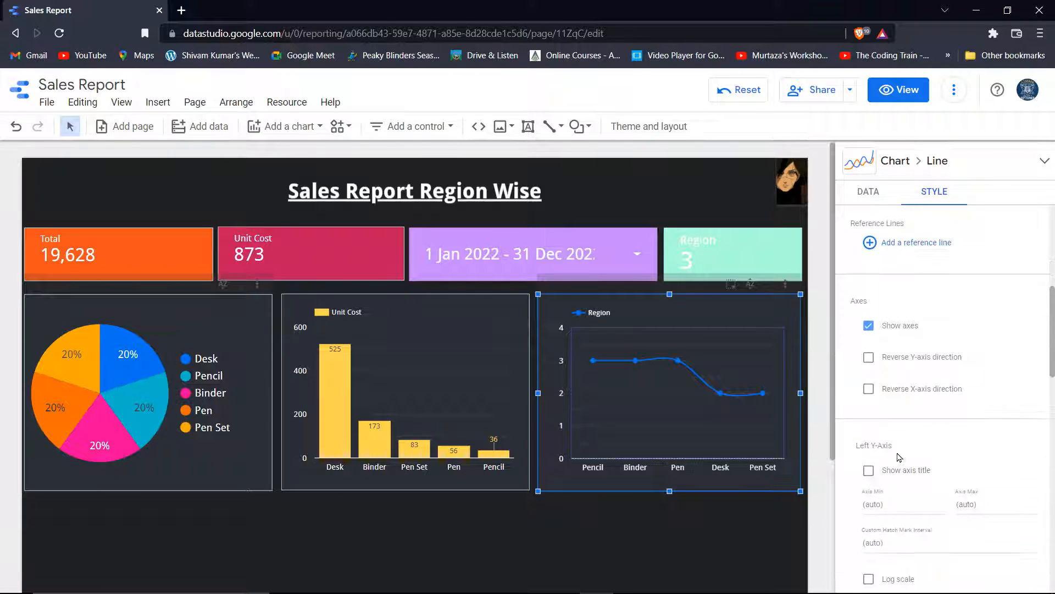
{"action": "scroll", "coordinate": [913, 446], "scroll_direction": "down", "scroll_amount": 6}
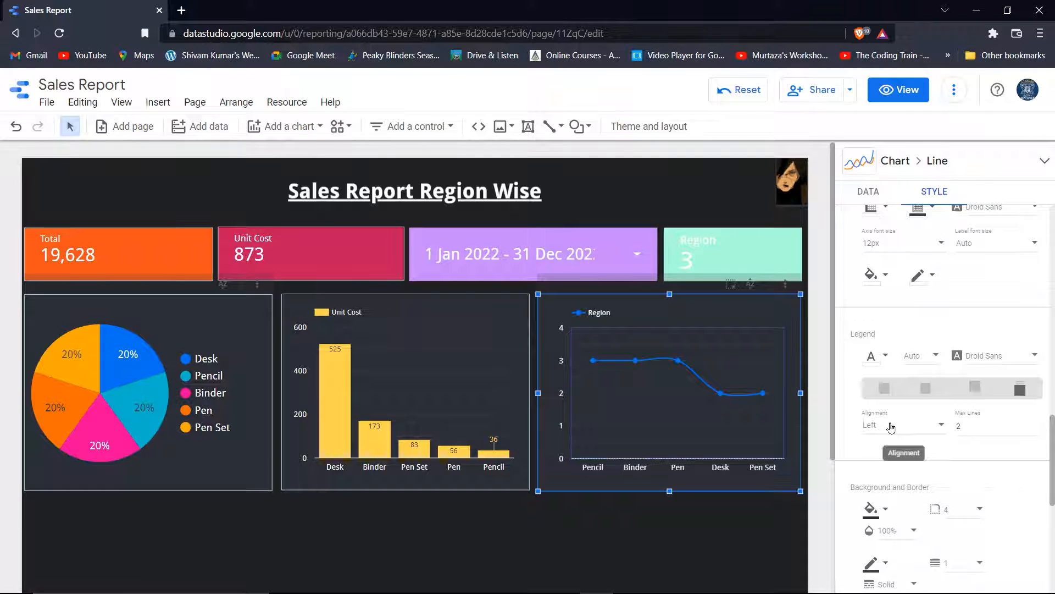
{"action": "scroll", "coordinate": [915, 440], "scroll_direction": "up", "scroll_amount": 1}
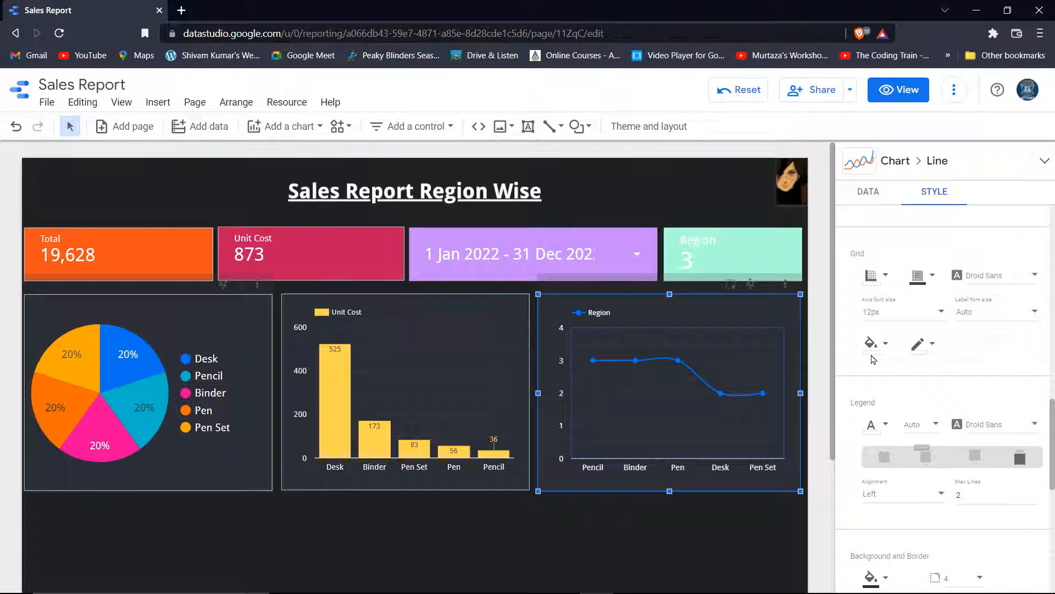
{"action": "scroll", "coordinate": [902, 410], "scroll_direction": "down", "scroll_amount": 5}
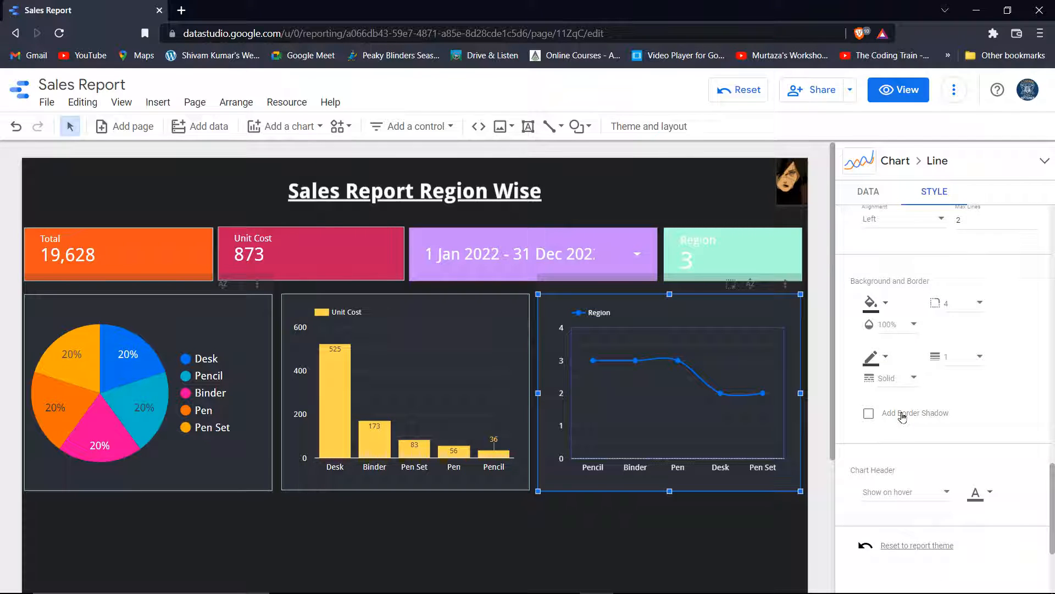
Set the line chart's Background and Border colour to light cyan
{"action": "left_click", "coordinate": [568, 527]}
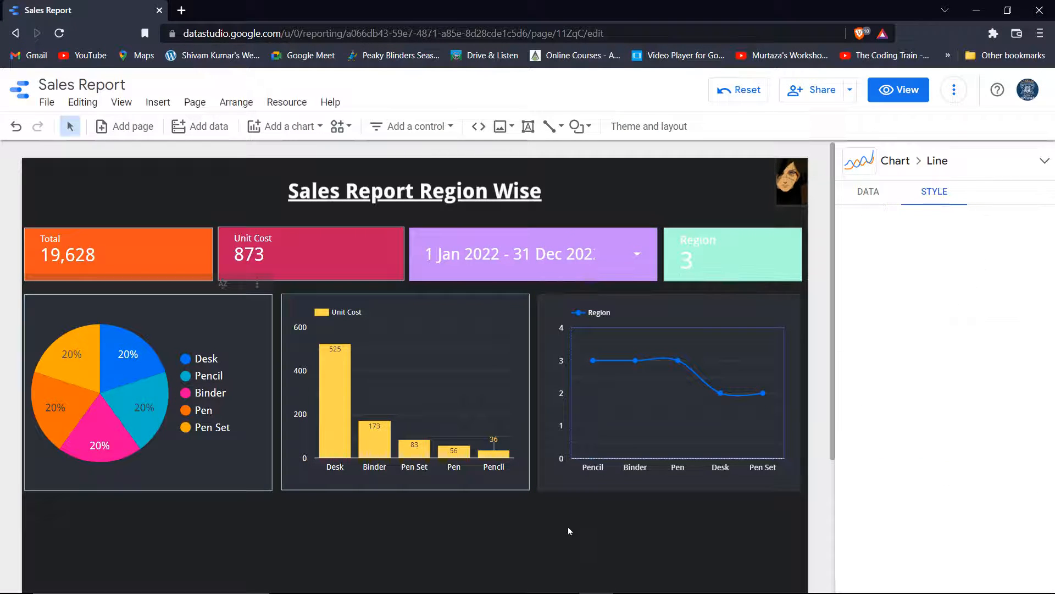
{"action": "left_click", "coordinate": [769, 317]}
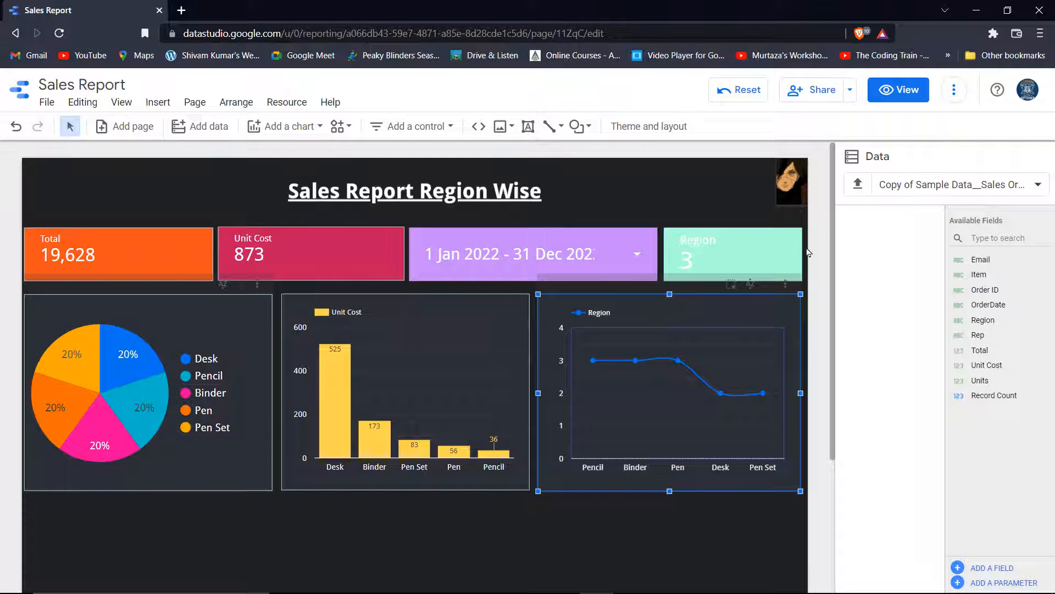
{"action": "left_click", "coordinate": [935, 185]}
{"action": "left_click", "coordinate": [936, 190]}
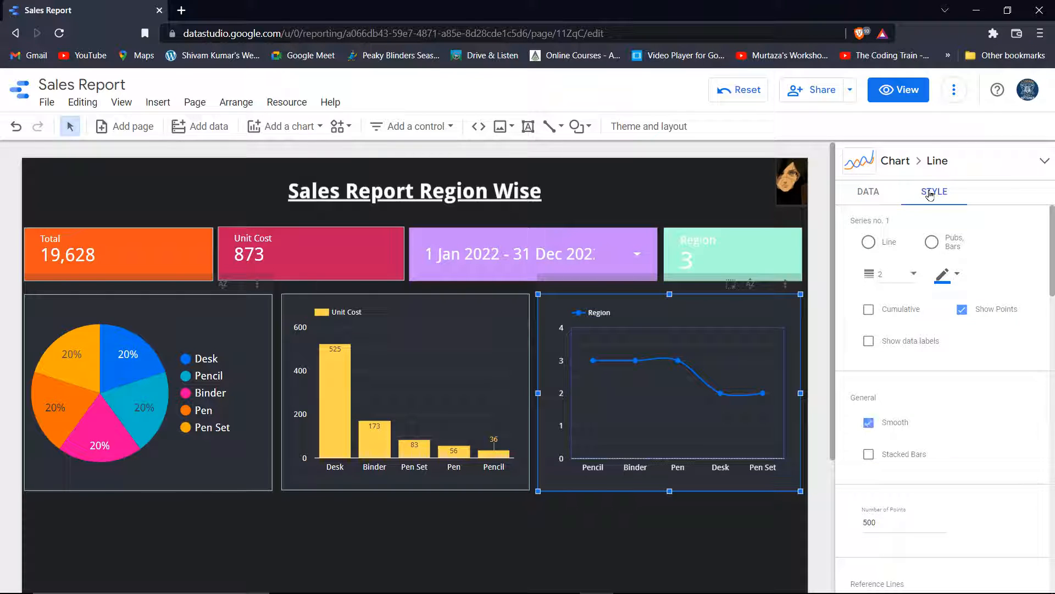
{"action": "scroll", "coordinate": [880, 351], "scroll_direction": "down", "scroll_amount": 5}
{"action": "scroll", "coordinate": [896, 377], "scroll_direction": "down", "scroll_amount": 12}
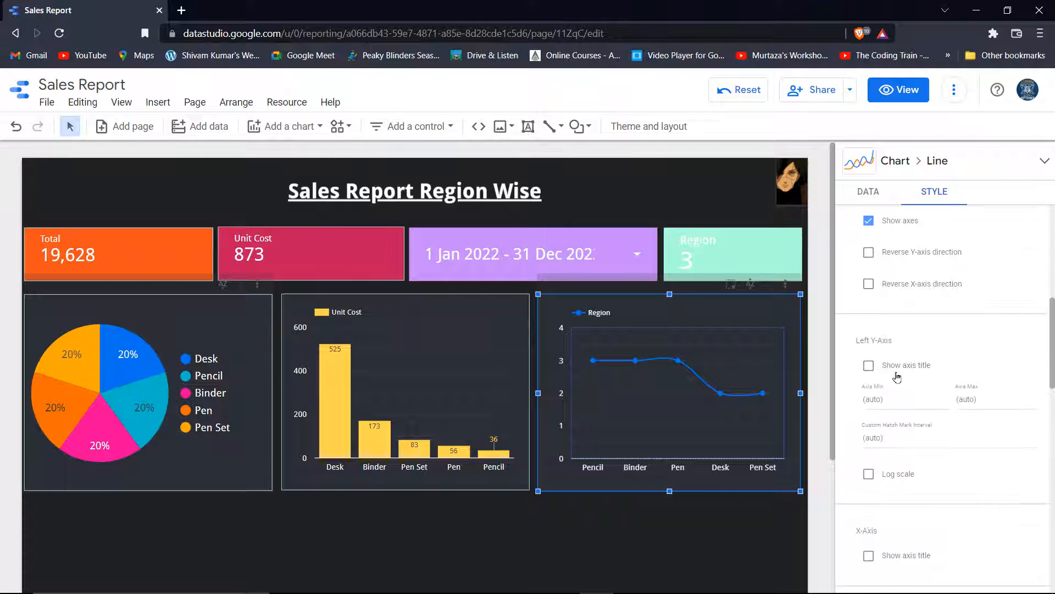
{"action": "scroll", "coordinate": [897, 377], "scroll_direction": "down", "scroll_amount": 4}
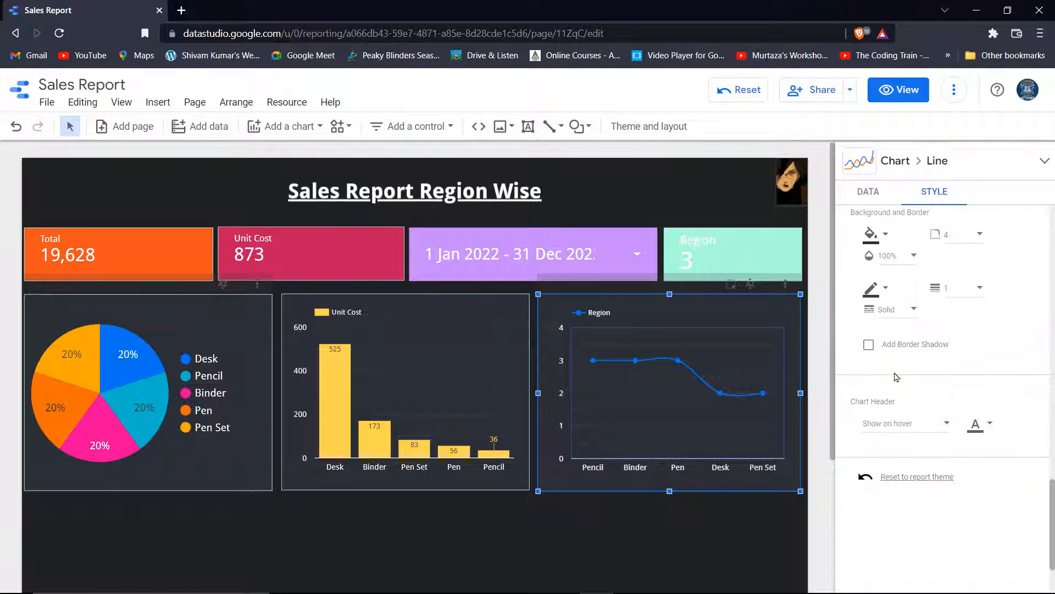
{"action": "left_click", "coordinate": [871, 291]}
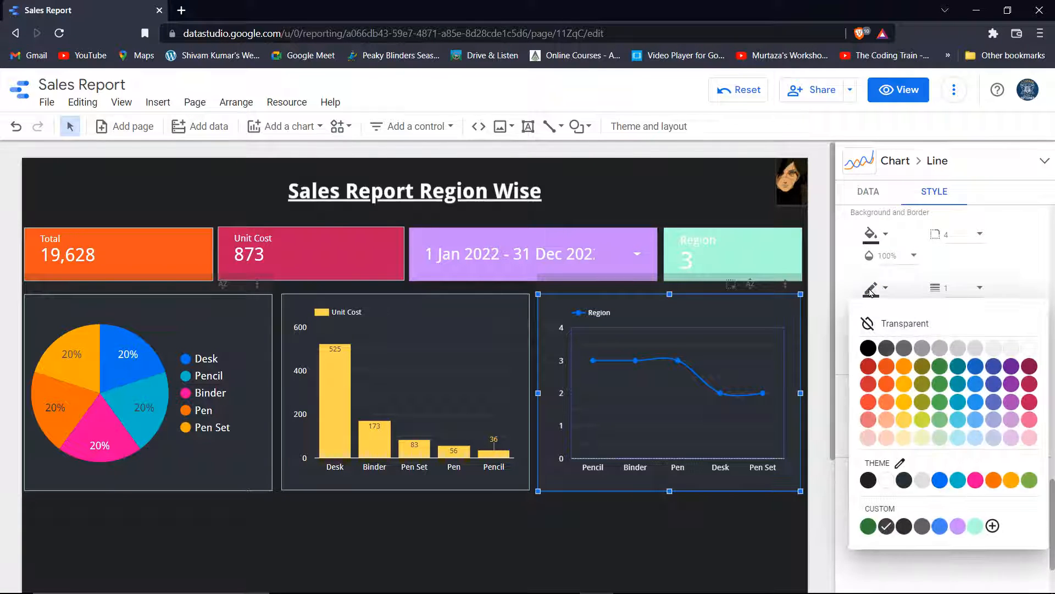
{"action": "left_click", "coordinate": [955, 439]}
{"action": "left_click", "coordinate": [695, 538]}
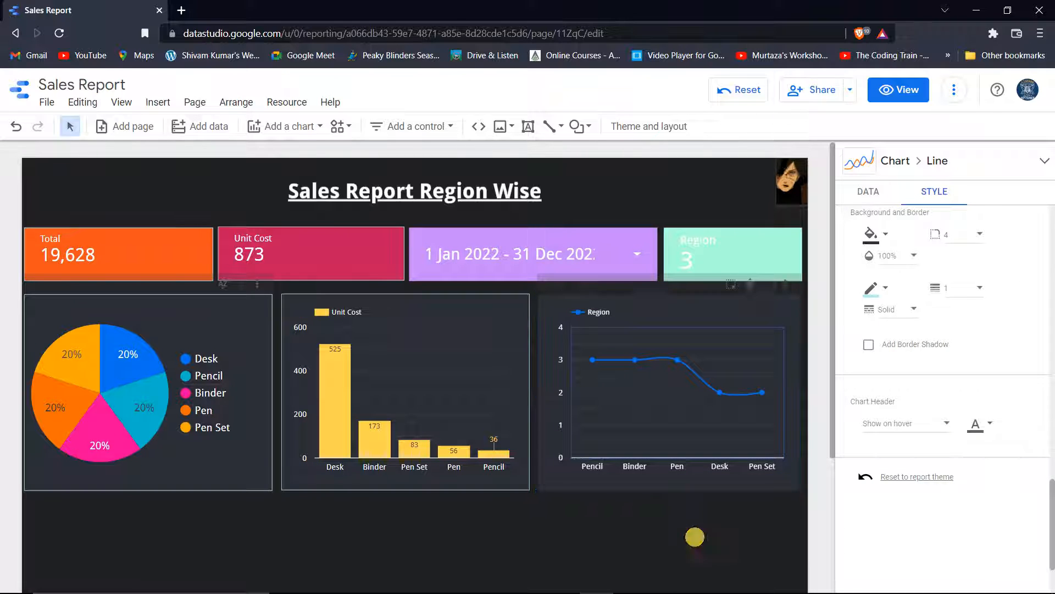
{"action": "left_click", "coordinate": [769, 304]}
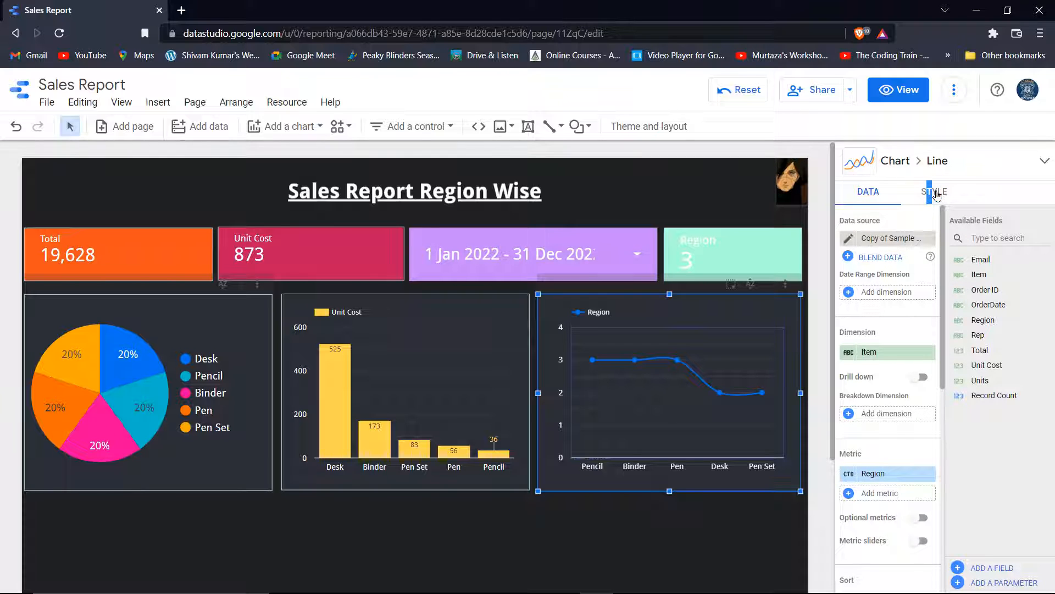
Set the Region line chart's border weight to 1 px so its light cyan outline matches the other charts
{"action": "left_click", "coordinate": [937, 195]}
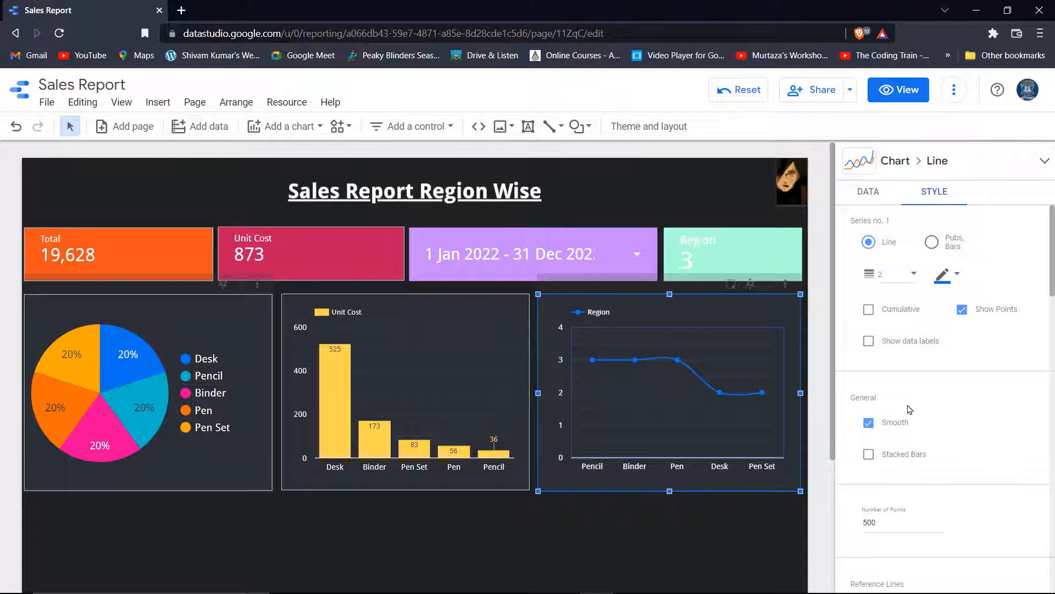
{"action": "scroll", "coordinate": [909, 409], "scroll_direction": "down", "scroll_amount": 10}
{"action": "scroll", "coordinate": [969, 420], "scroll_direction": "down", "scroll_amount": 8}
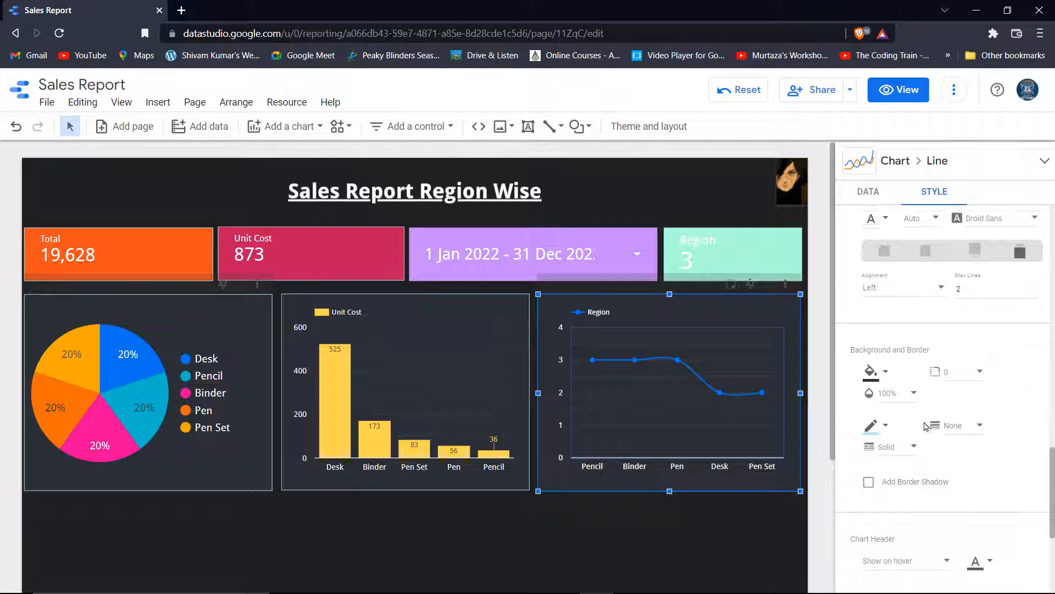
{"action": "scroll", "coordinate": [930, 423], "scroll_direction": "down", "scroll_amount": 1}
{"action": "left_click", "coordinate": [970, 357]}
{"action": "left_click", "coordinate": [963, 387]}
{"action": "left_click", "coordinate": [576, 528]}
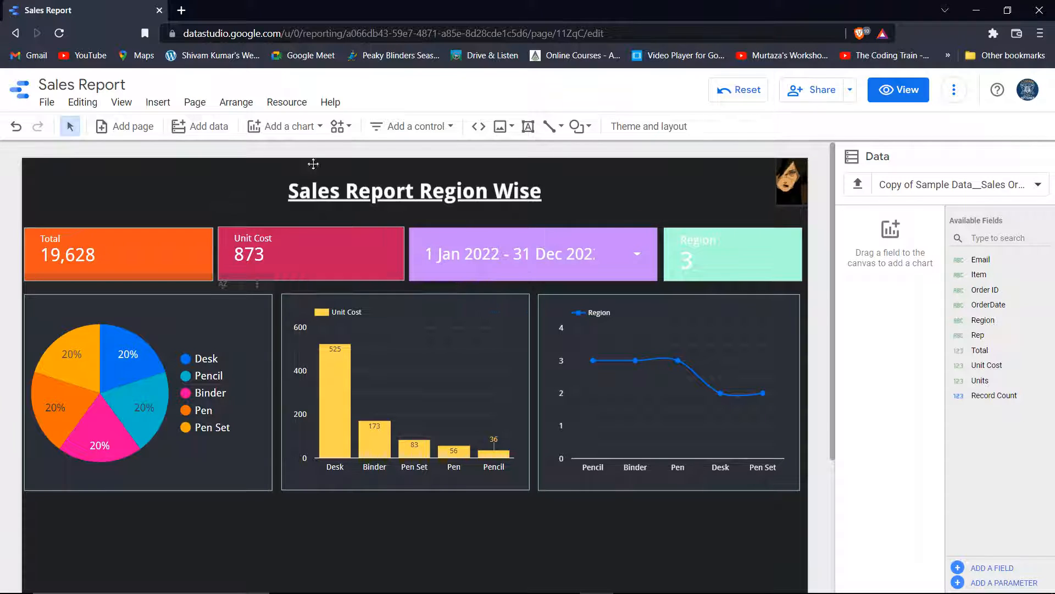
{"action": "left_click", "coordinate": [303, 122]}
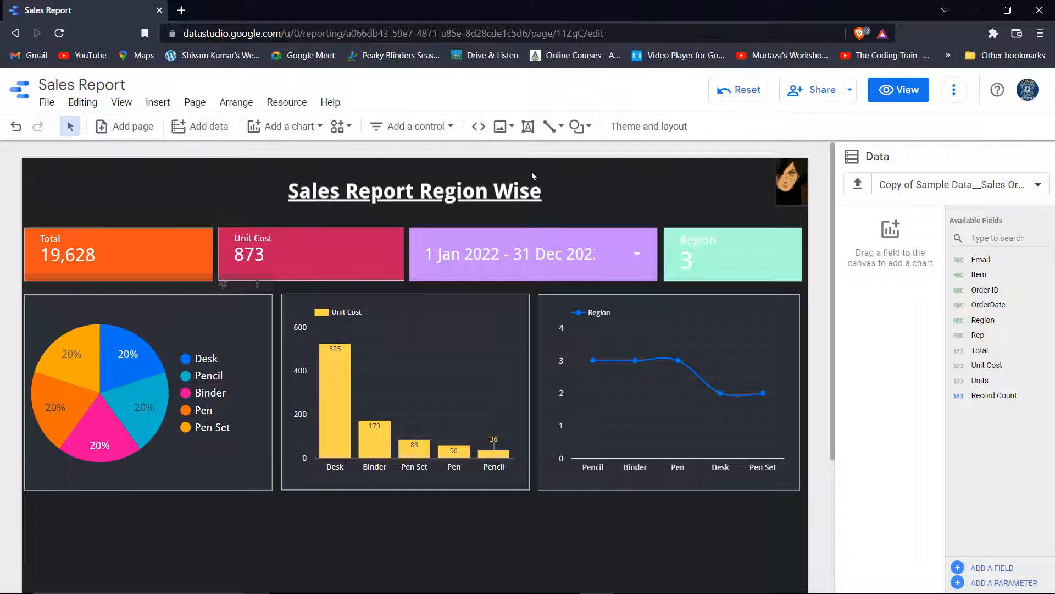
Share the report with the colleague's university account as Can edit and send the invitation
{"action": "left_click", "coordinate": [826, 93]}
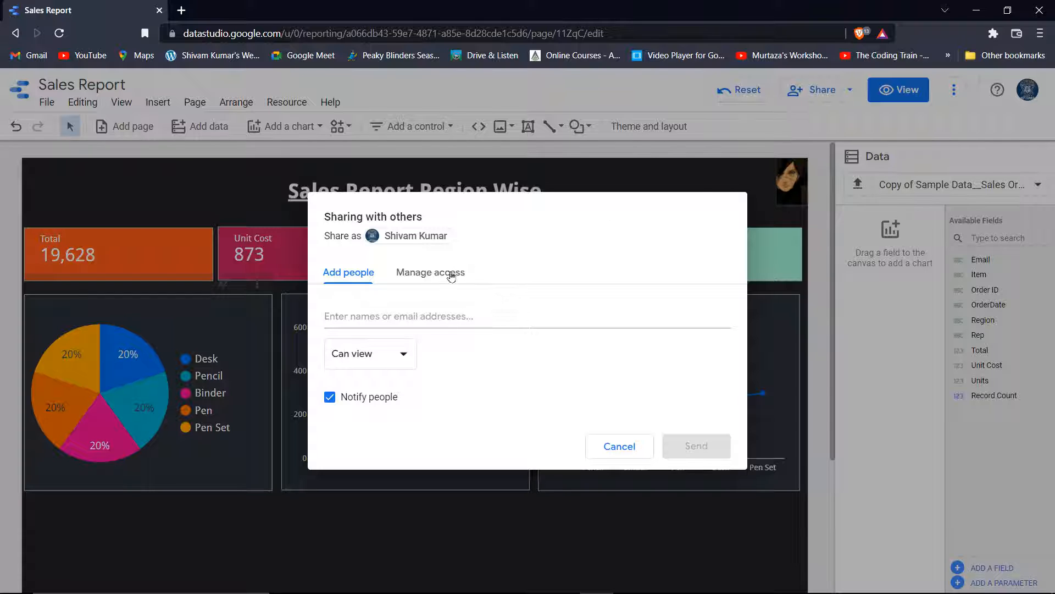
{"action": "left_click", "coordinate": [389, 314]}
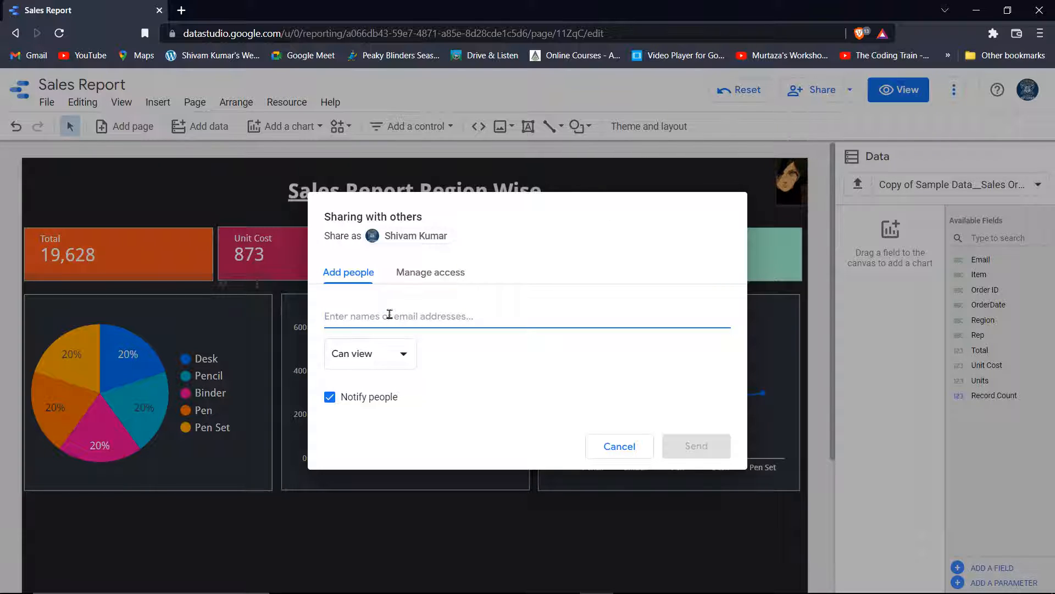
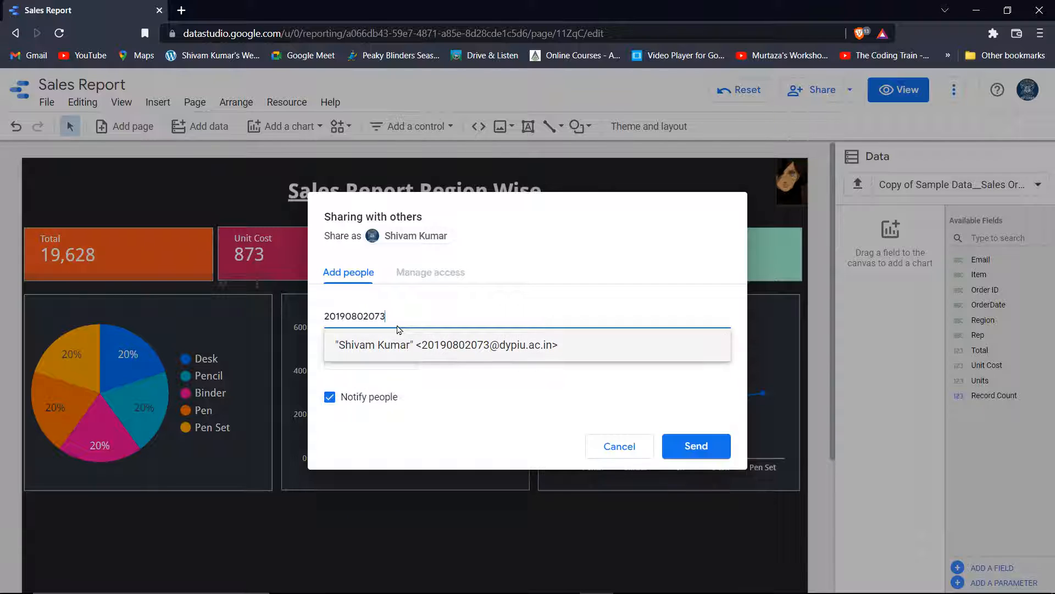
{"action": "left_click", "coordinate": [404, 346]}
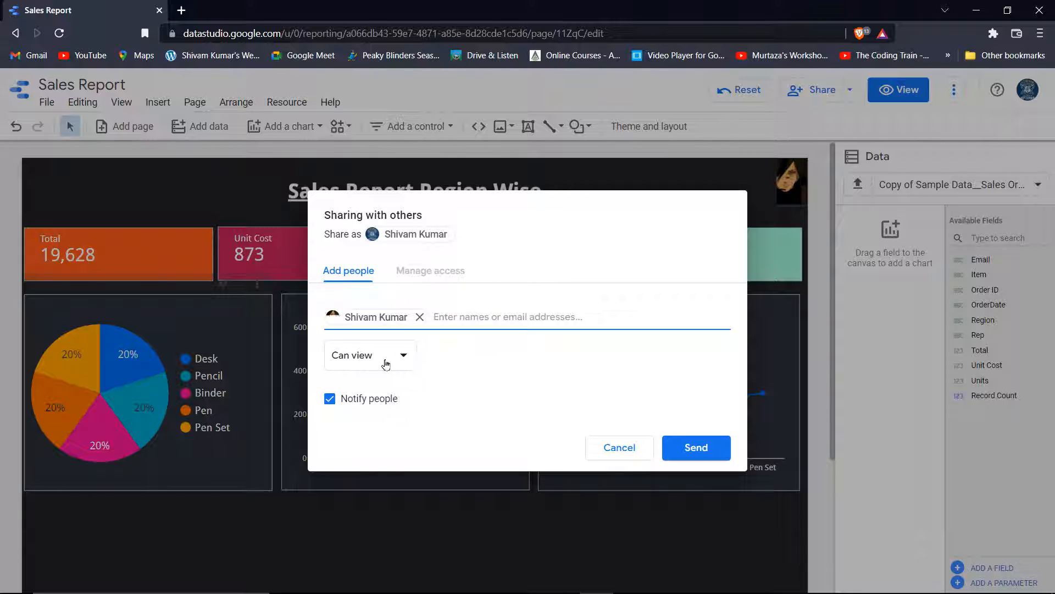
{"action": "left_click", "coordinate": [385, 362]}
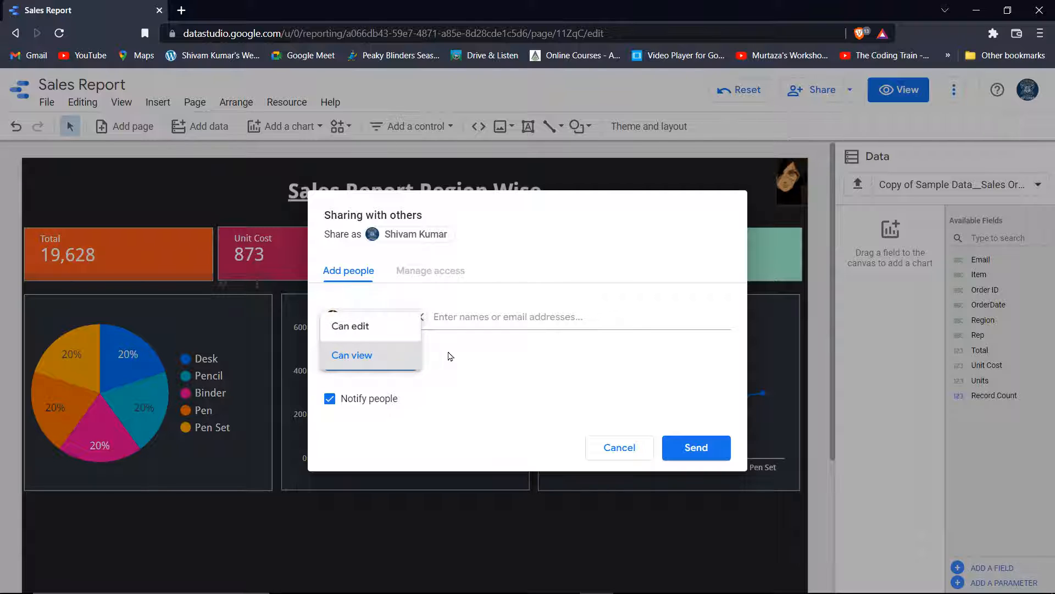
{"action": "left_click", "coordinate": [358, 327]}
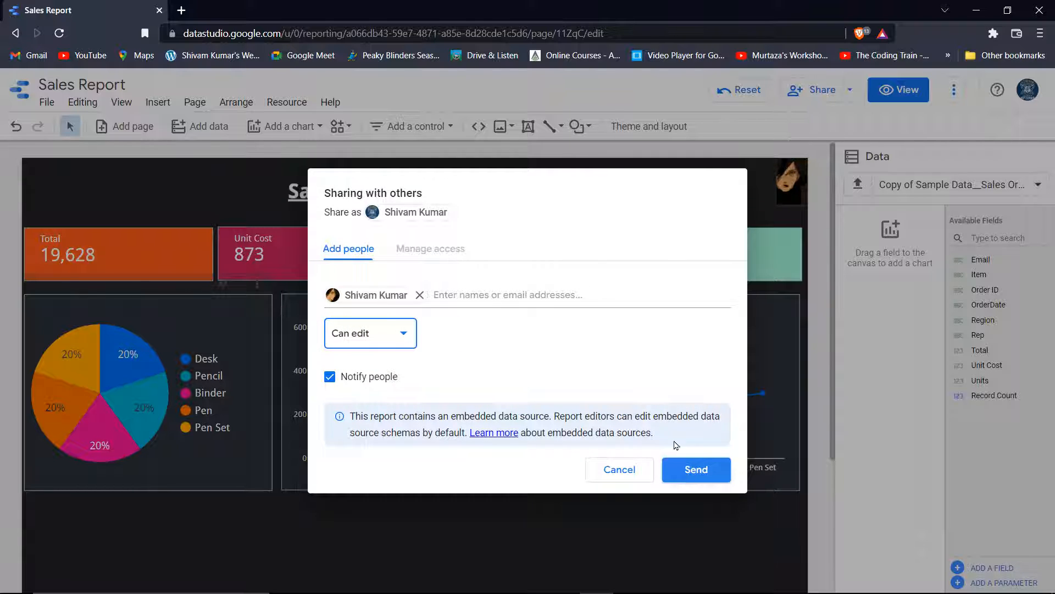
{"action": "left_click", "coordinate": [683, 476]}
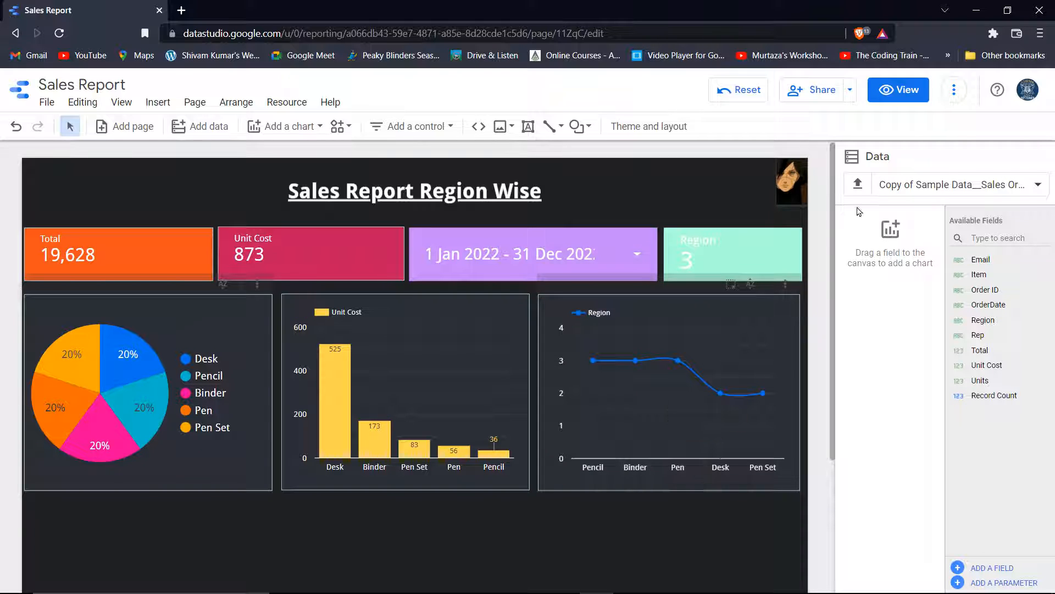
In view mode, set the date control to Last week (starts Sunday), 3–9 Apr 2022, then resume editing
{"action": "left_click", "coordinate": [900, 94]}
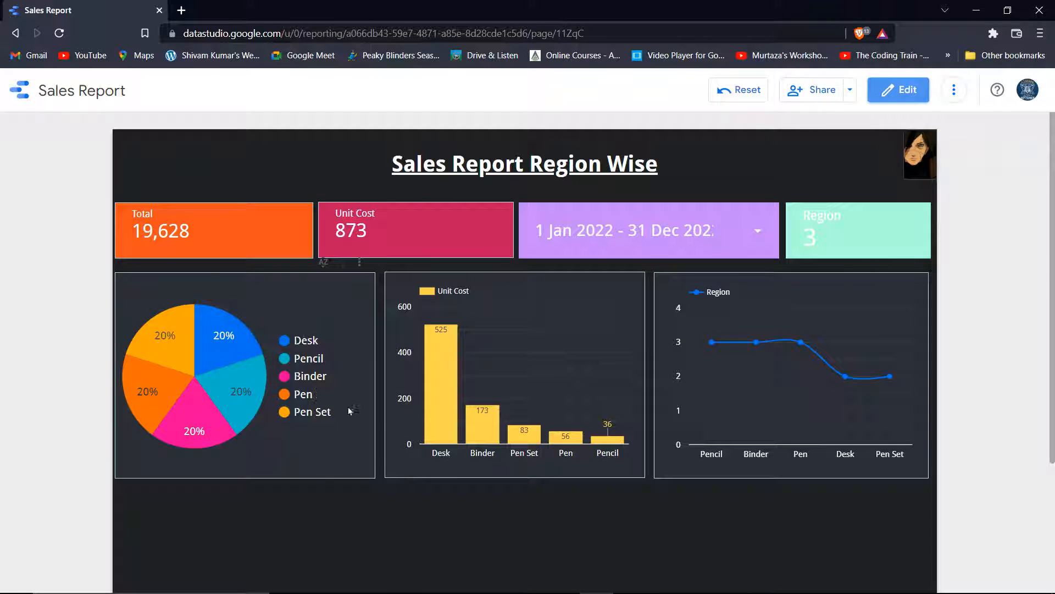
{"action": "left_click", "coordinate": [718, 226]}
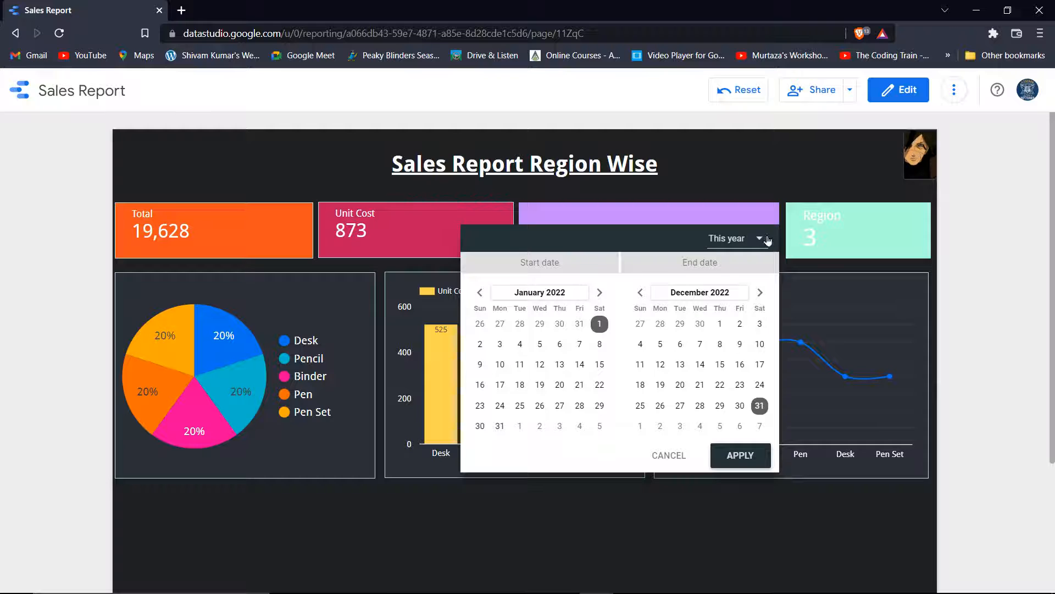
{"action": "left_click", "coordinate": [757, 238]}
{"action": "scroll", "coordinate": [739, 230], "scroll_direction": "up", "scroll_amount": 5}
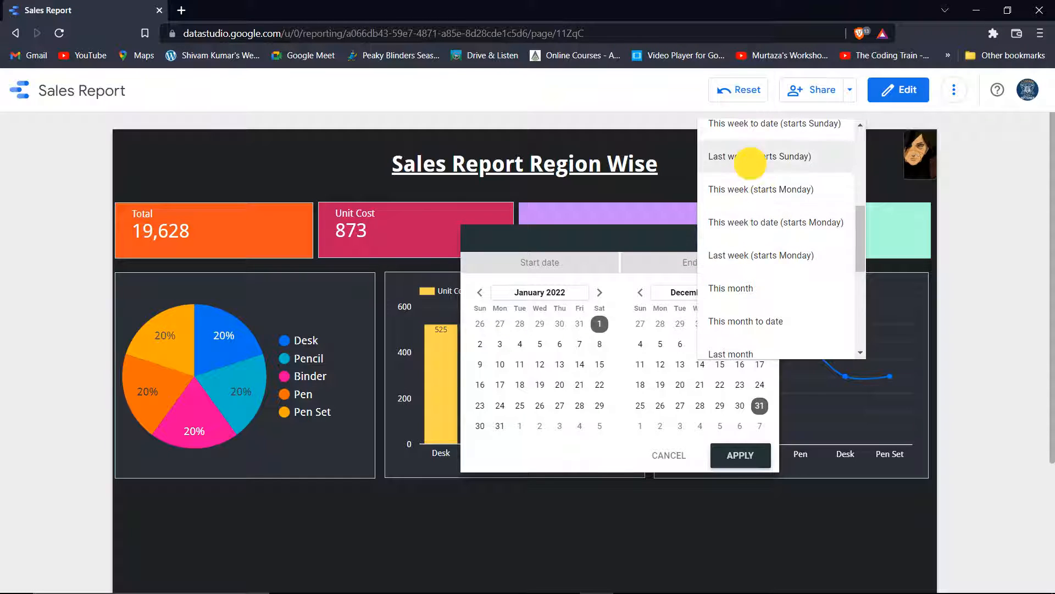
{"action": "left_click", "coordinate": [751, 160]}
{"action": "left_click", "coordinate": [739, 453]}
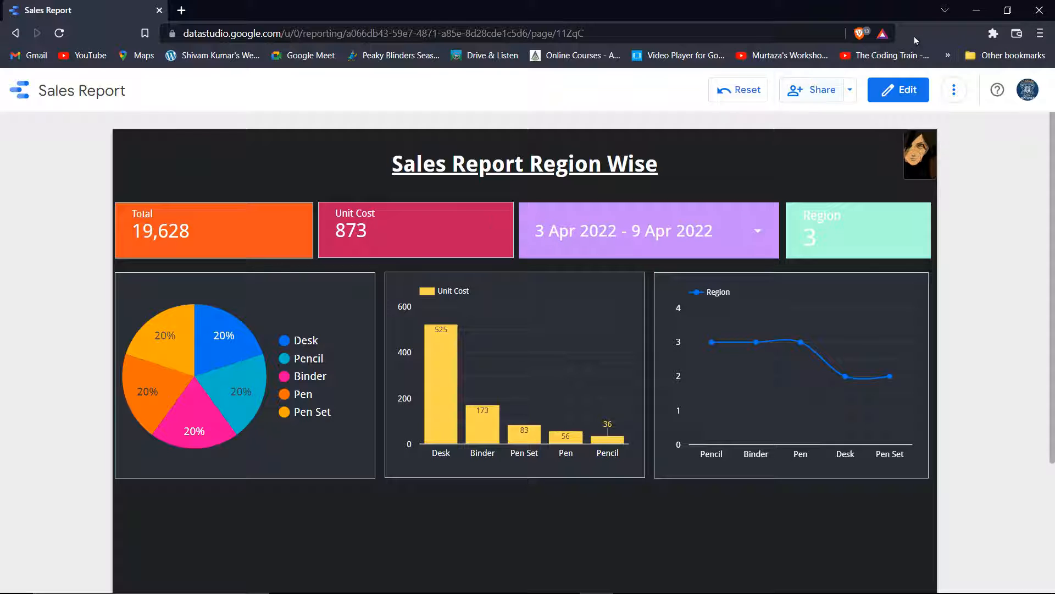
{"action": "left_click", "coordinate": [899, 90]}
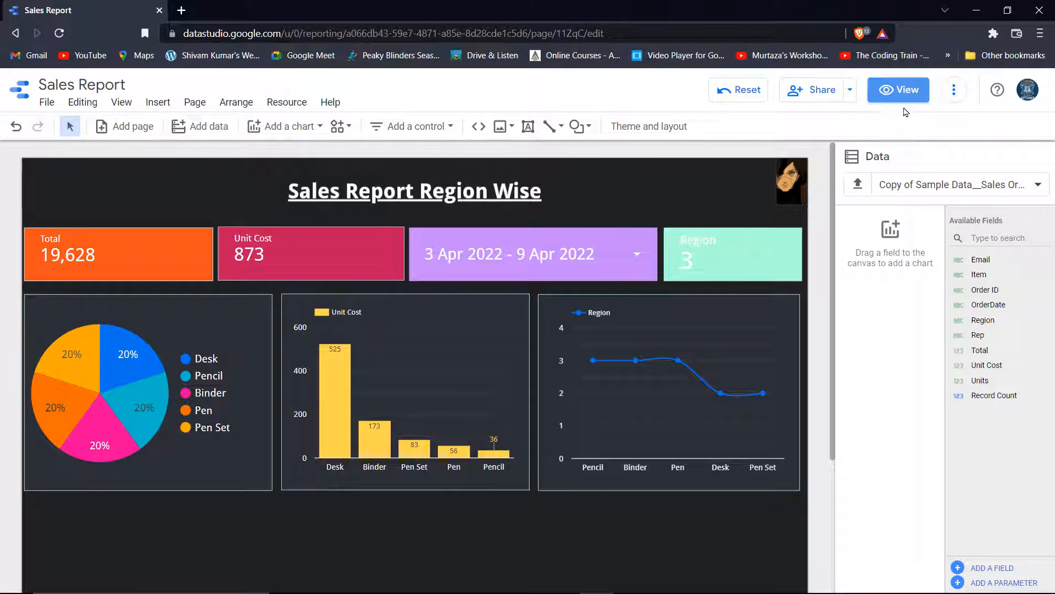
Copy the report's shareable link via Get report link
{"action": "left_click", "coordinate": [850, 90]}
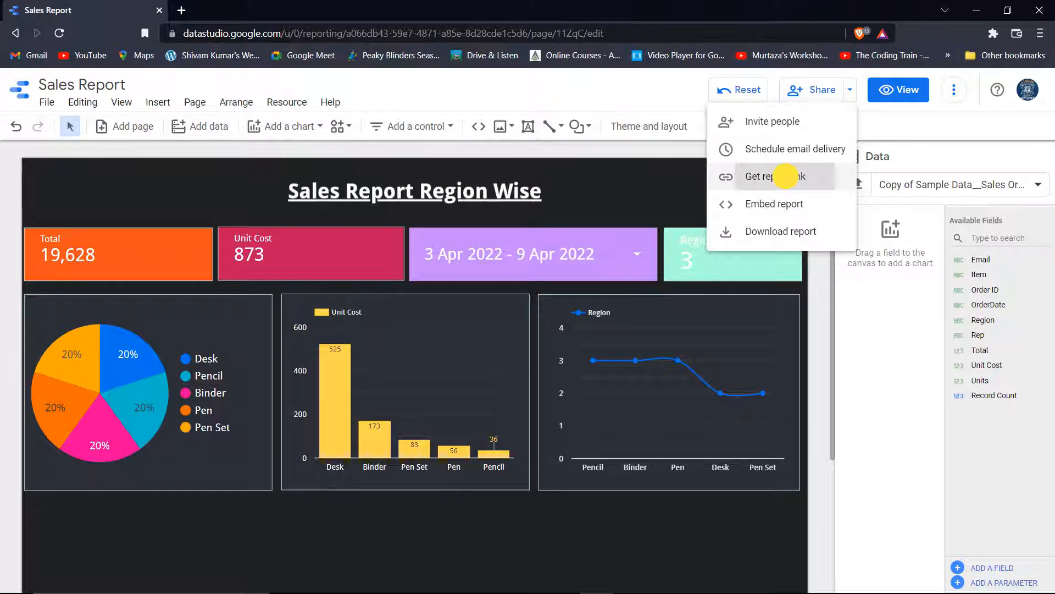
{"action": "left_click", "coordinate": [786, 177]}
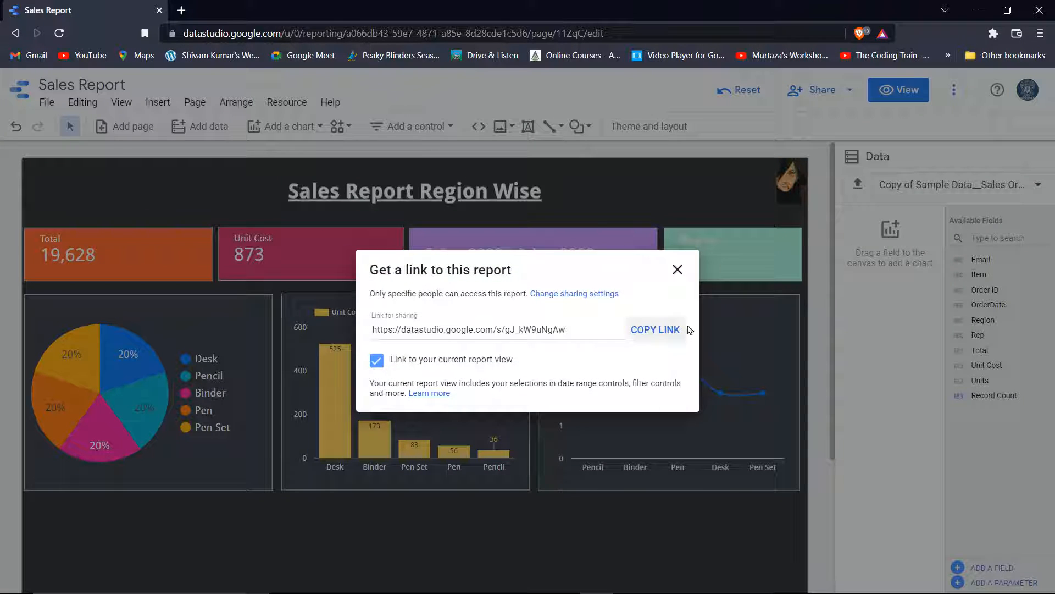
{"action": "left_click", "coordinate": [644, 332]}
{"action": "left_click", "coordinate": [677, 270]}
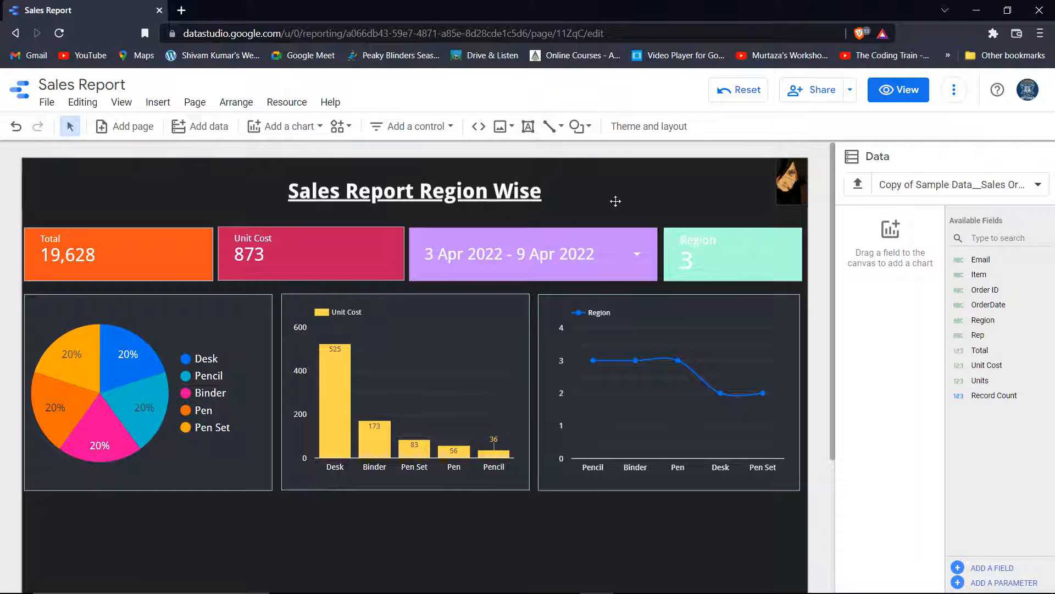
{"action": "left_click", "coordinate": [850, 89]}
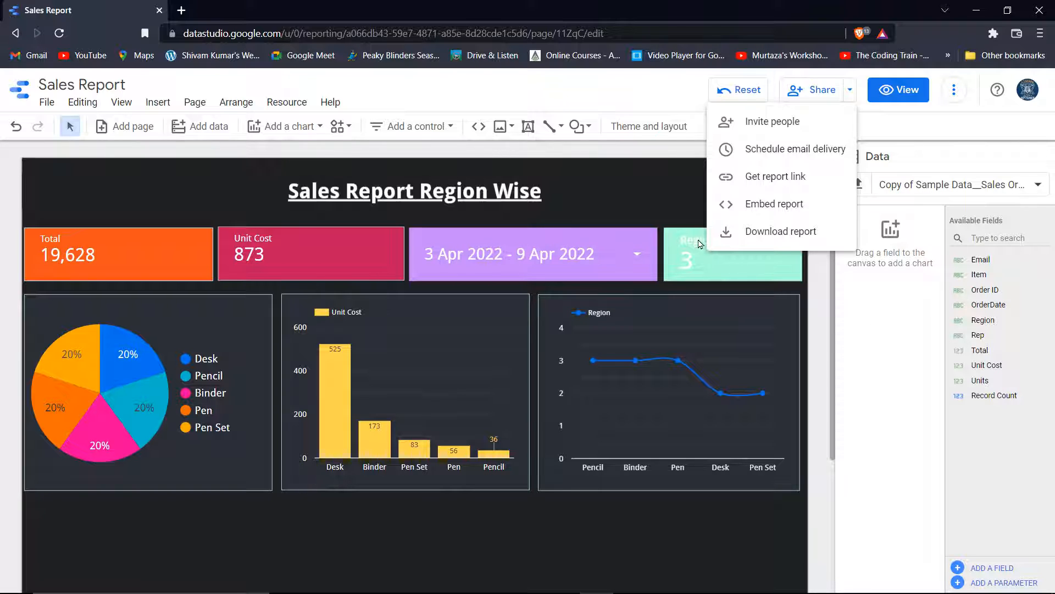
{"action": "left_click", "coordinate": [653, 193]}
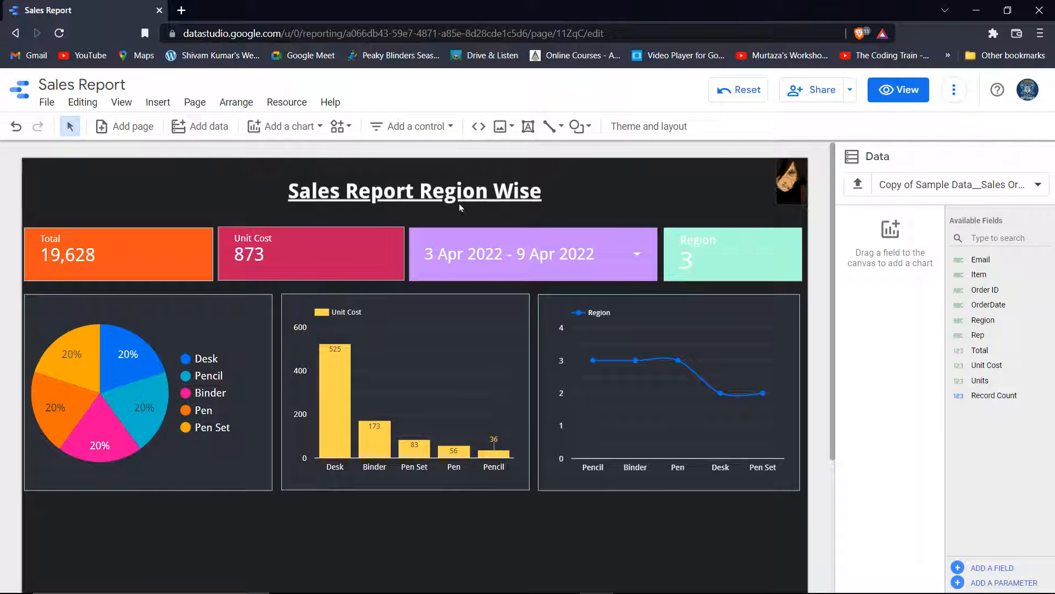